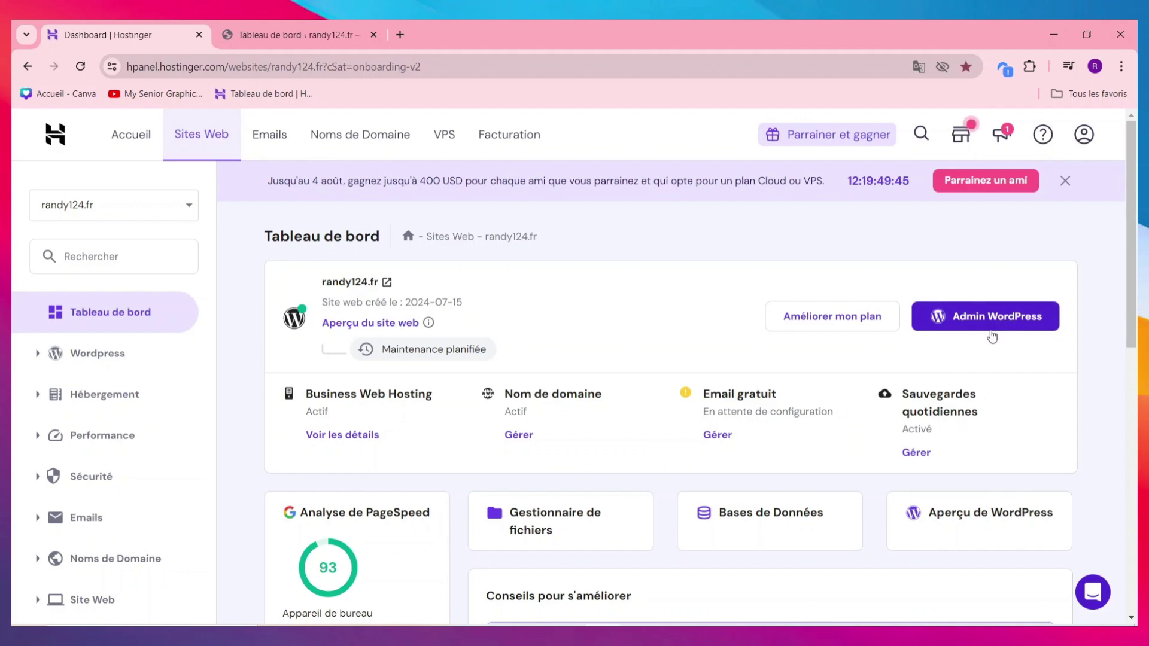
Step: Open the WordPress admin dashboard of randy124.fr from the hosting panel, close the redundant redirect page, and look over the dashboard
left_click(993, 331)
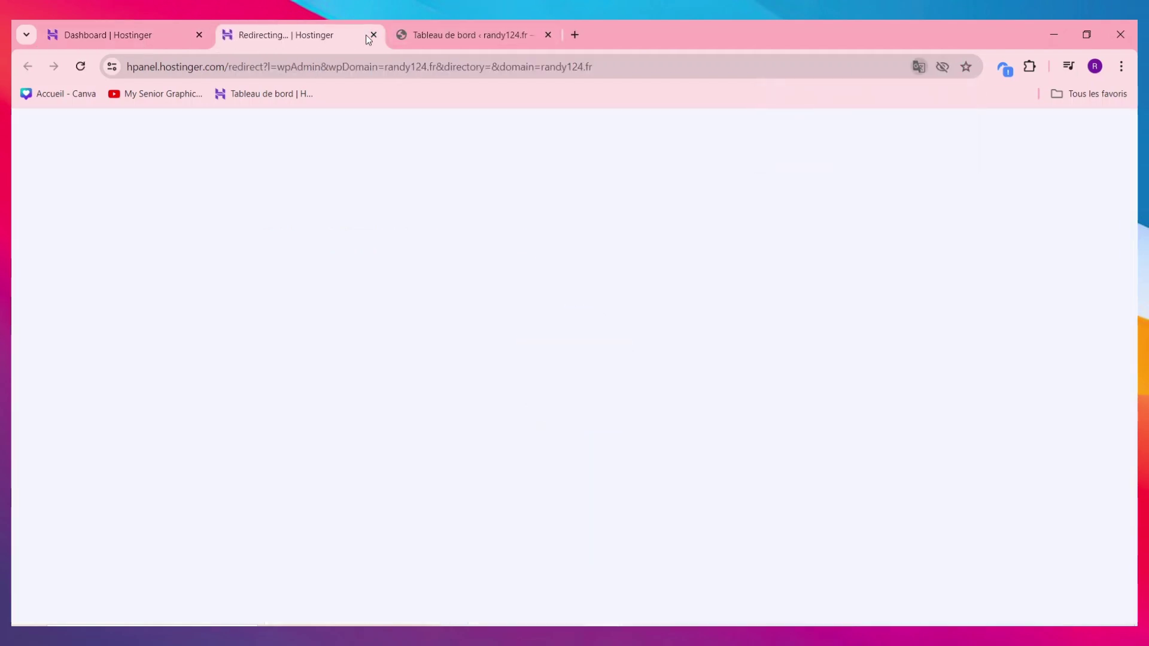
left_click(373, 35)
left_click(335, 35)
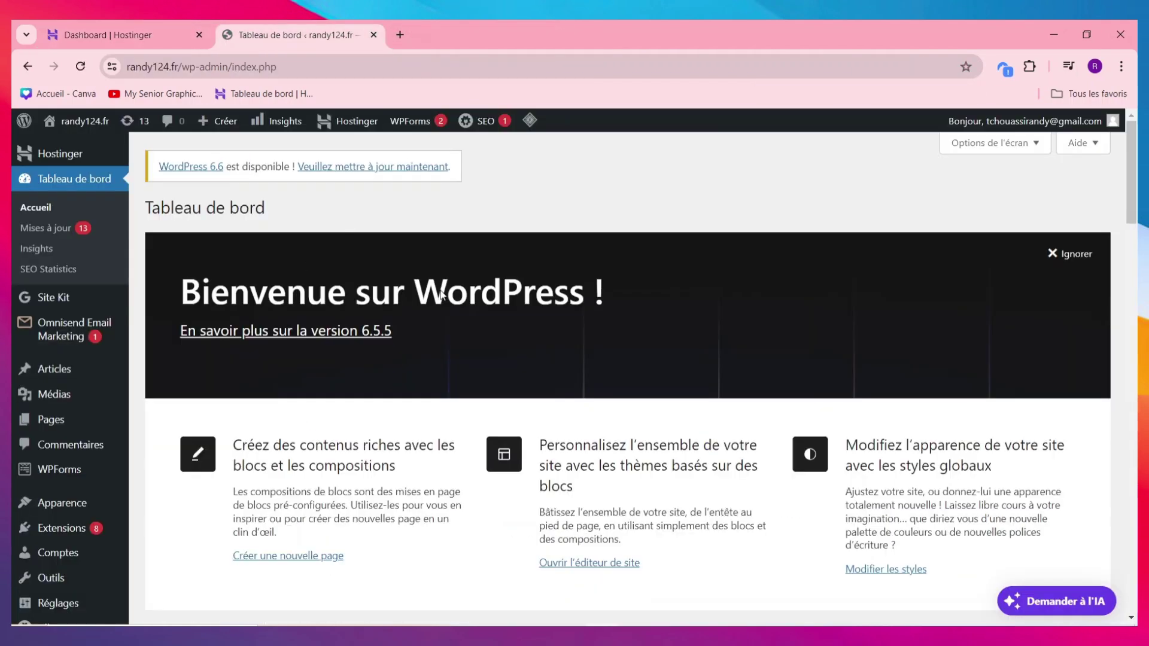
scroll(491, 422, "down", 6)
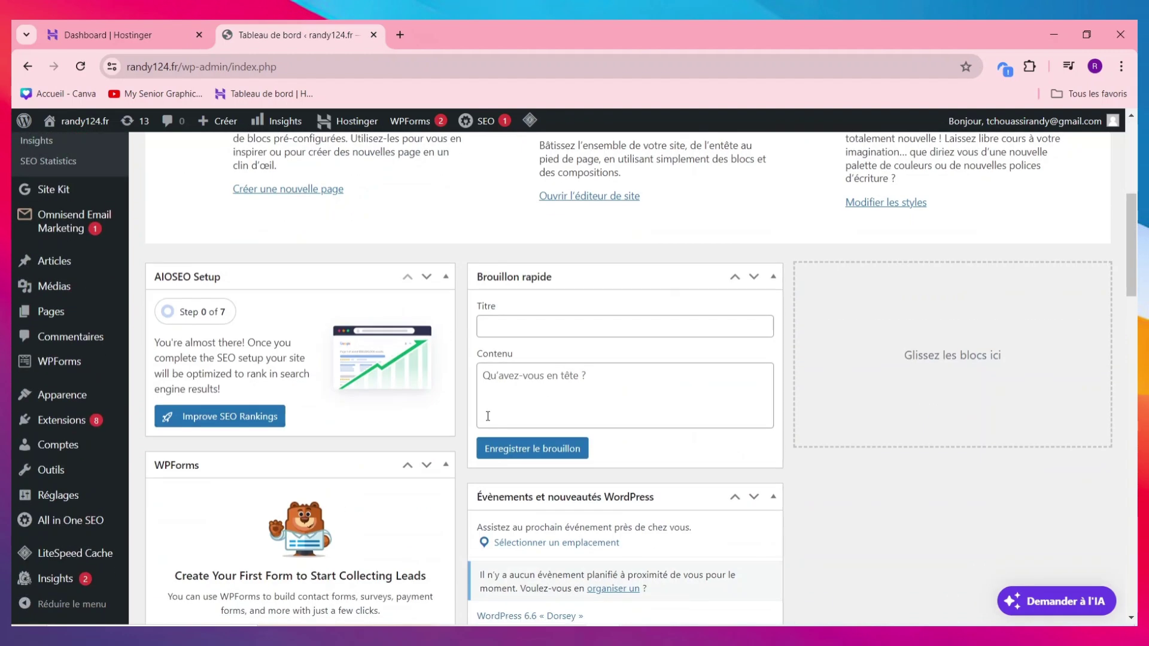
scroll(488, 414, "up", 5)
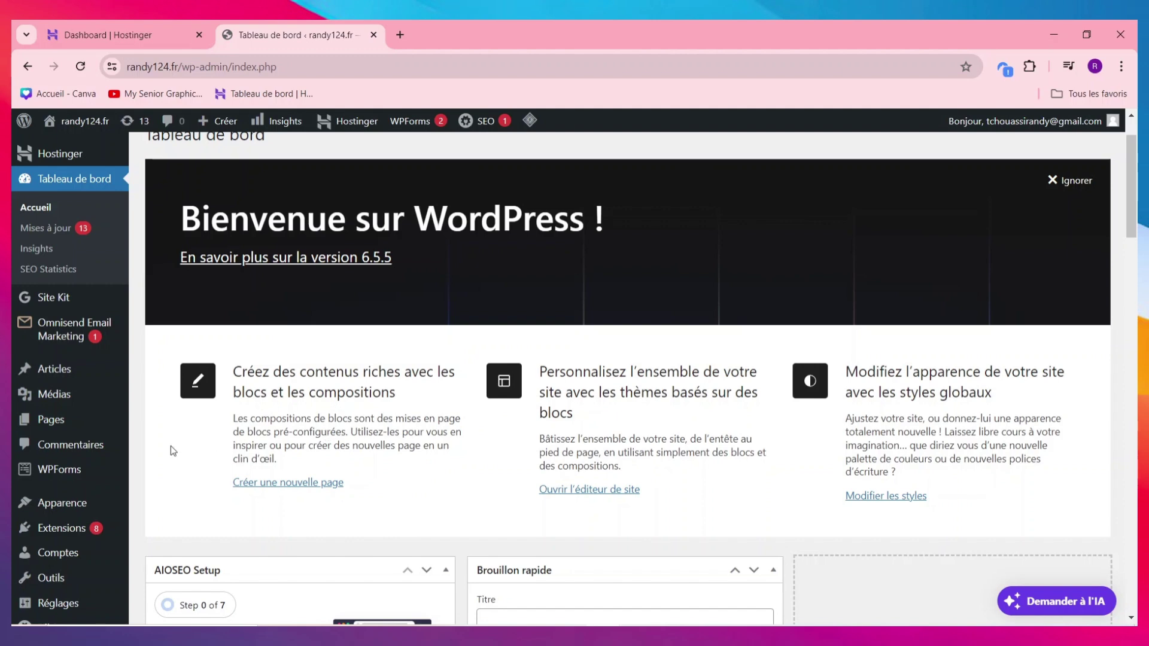
Step: Search the plugin directory for "yoast seo", and install and activate the Yoast SEO plugin
mouse_move(65, 535)
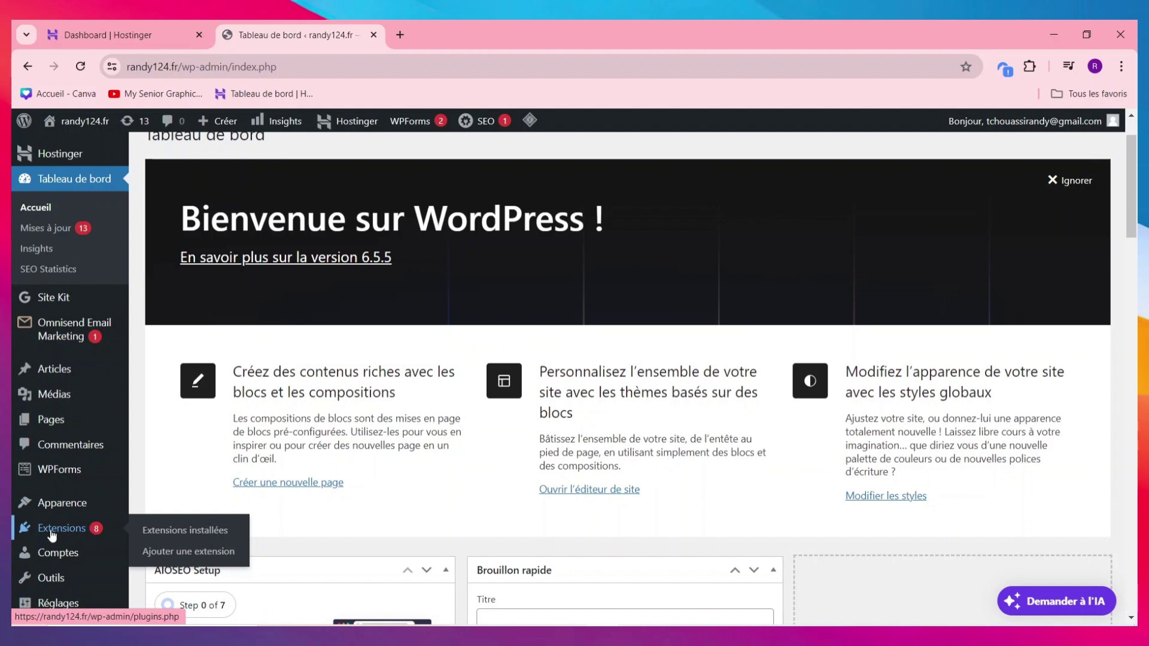
left_click(184, 551)
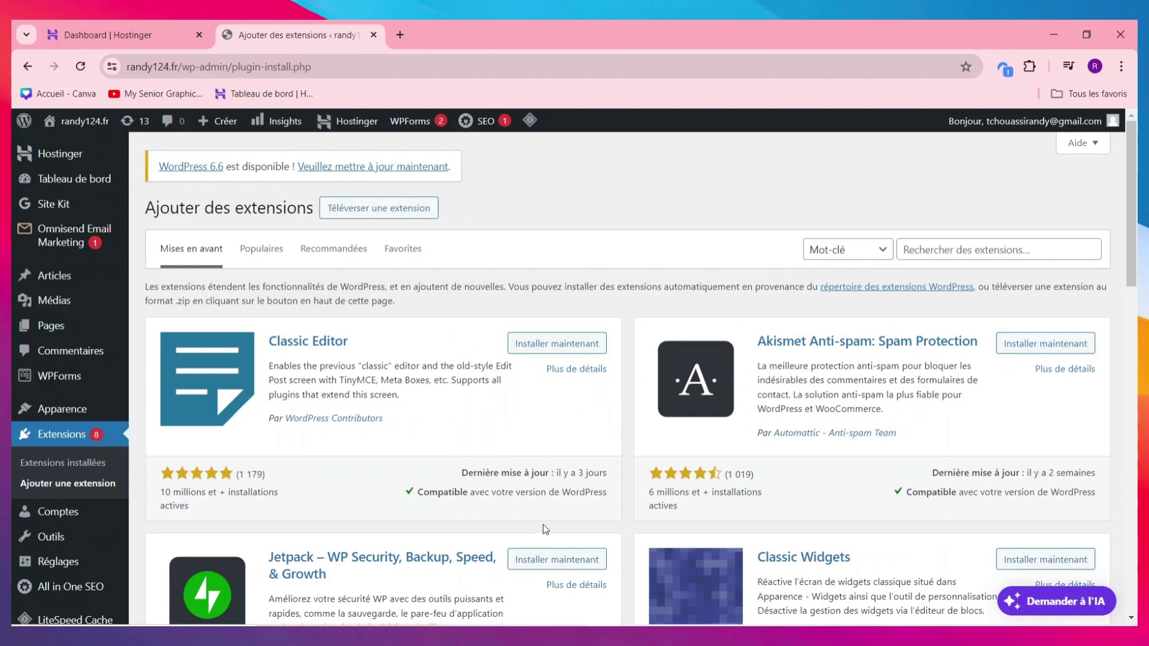
scroll(543, 524, "down", 8)
scroll(562, 497, "up", 8)
left_click(949, 251)
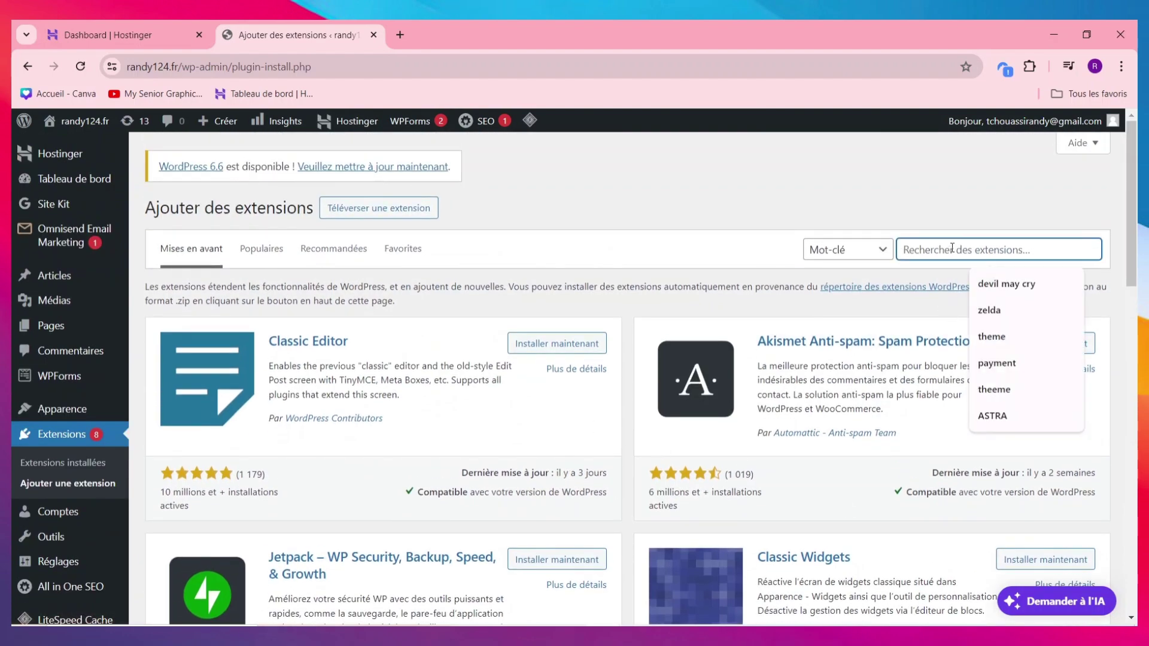
type("yo")
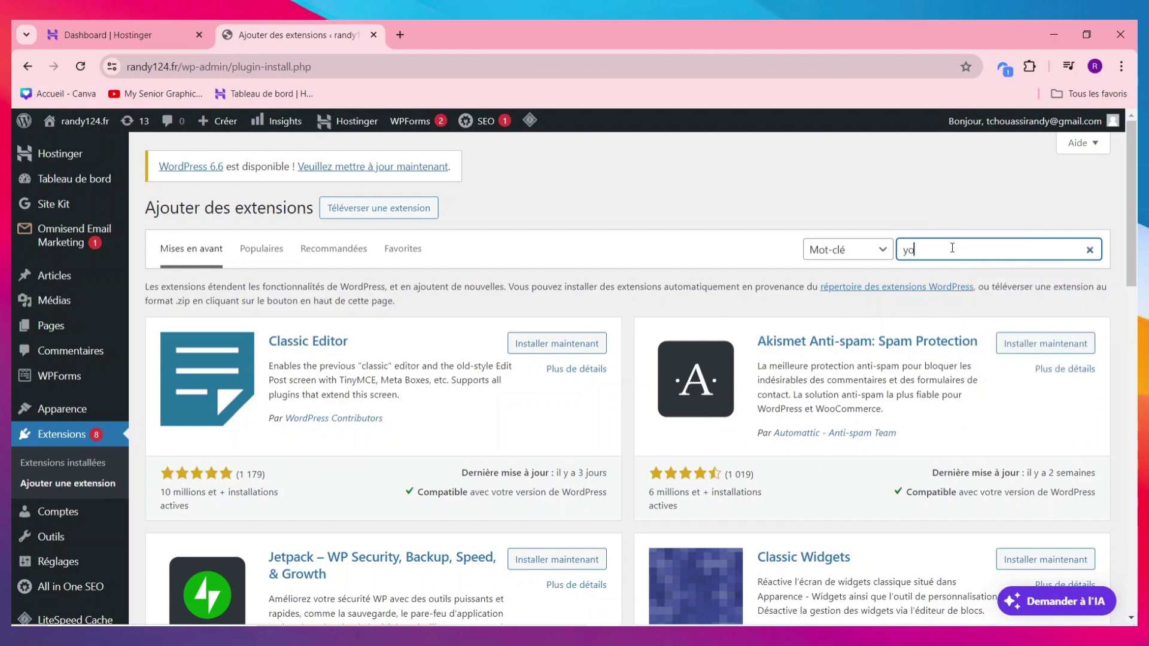
type("ast seo")
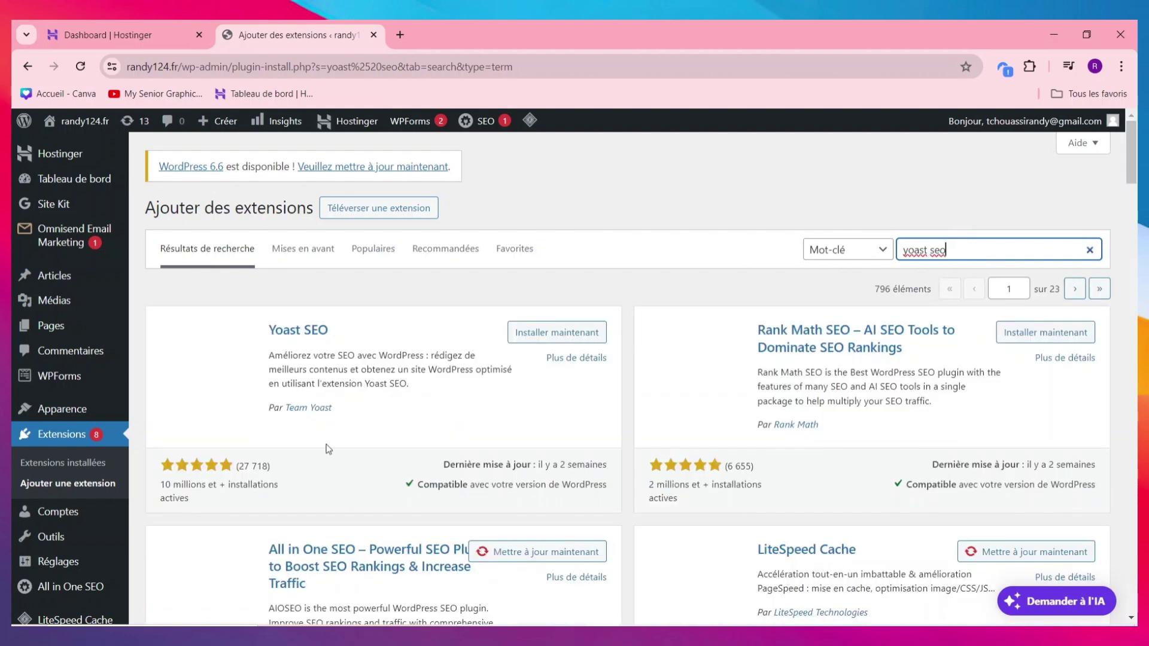
left_click(544, 344)
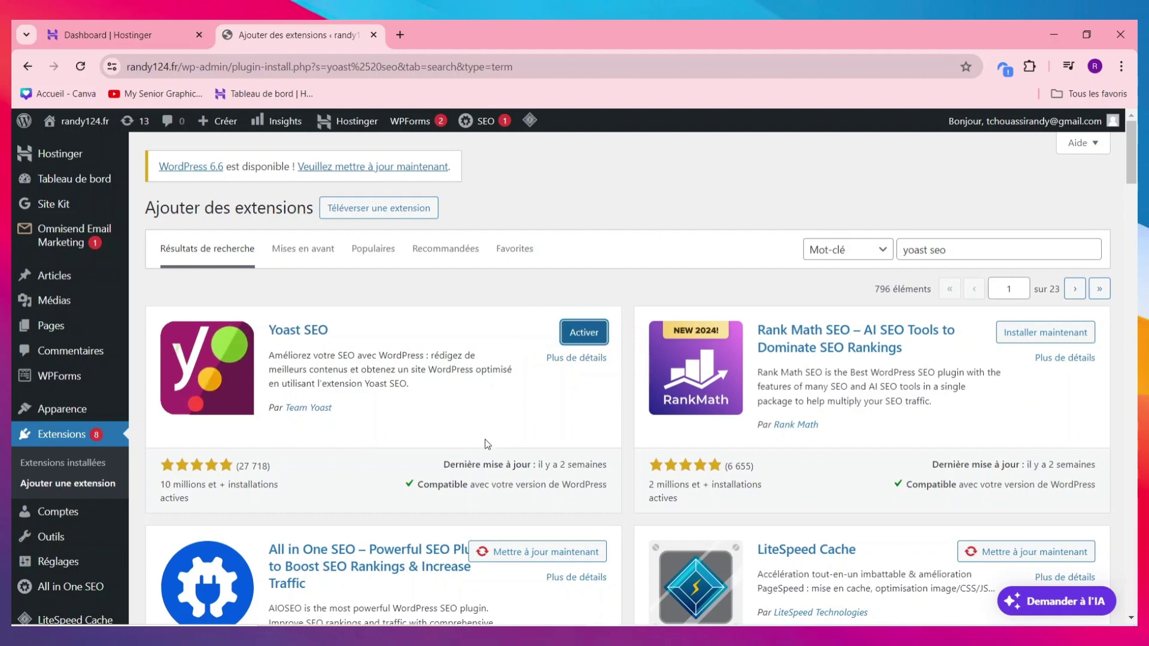
left_click(583, 333)
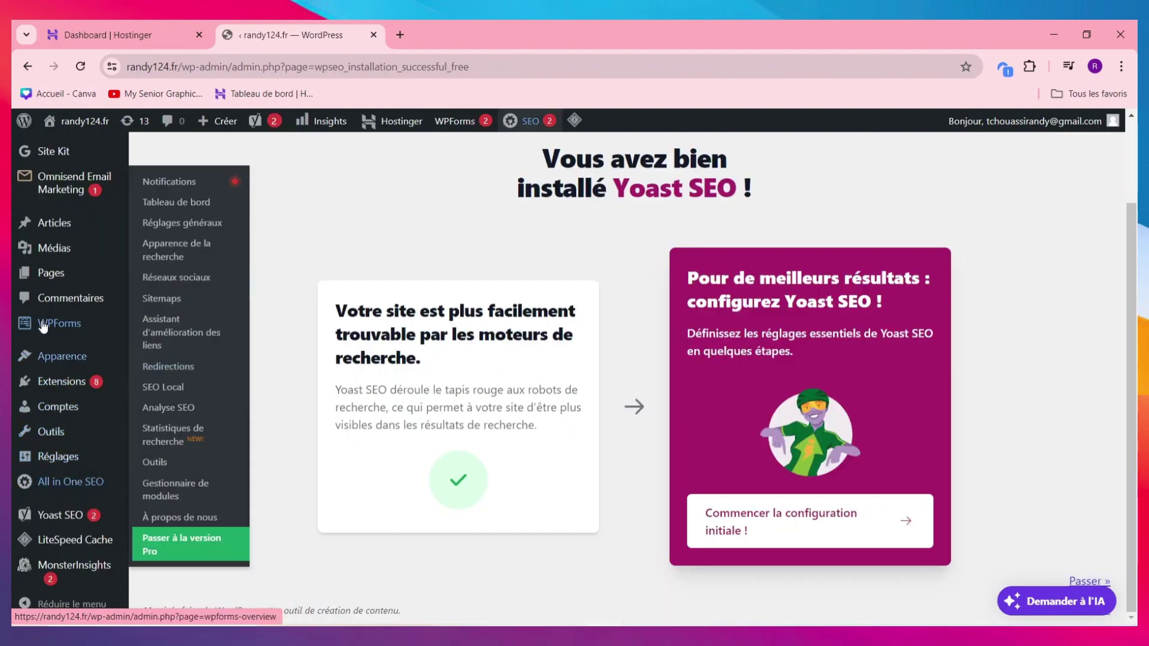
Step: Open the site's permalink settings and review the available permalink structures
left_click(73, 459)
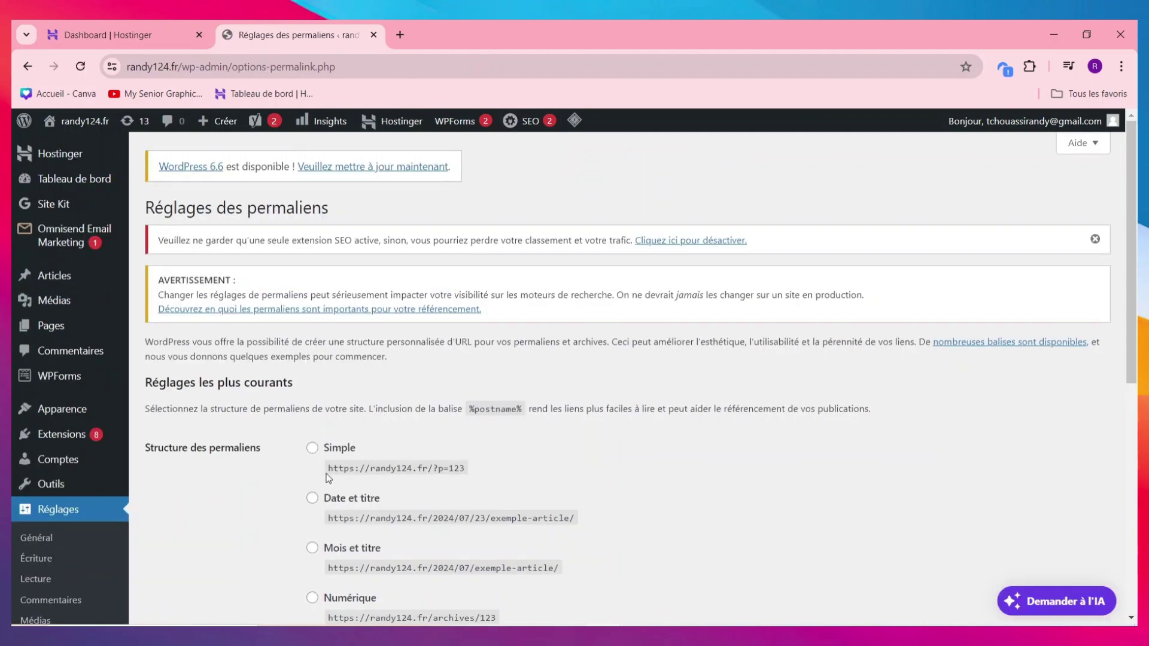
scroll(329, 479, "down", 5)
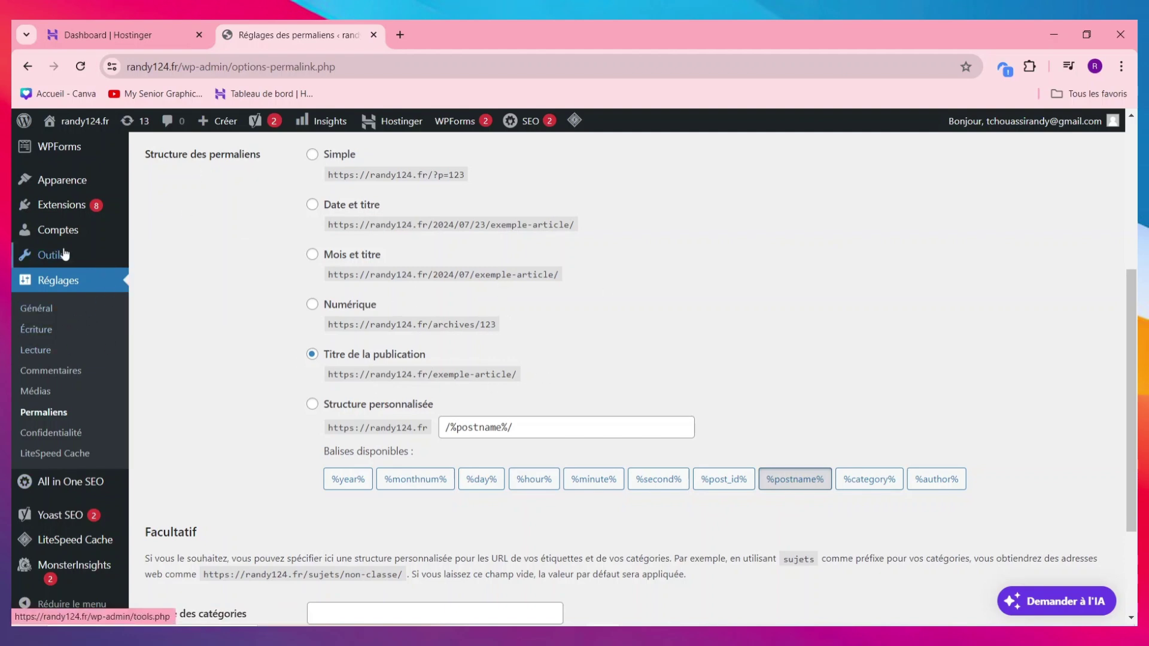
scroll(69, 263, "up", 2)
Step: Go to the site's installed themes and open the page for adding a new theme
mouse_move(87, 335)
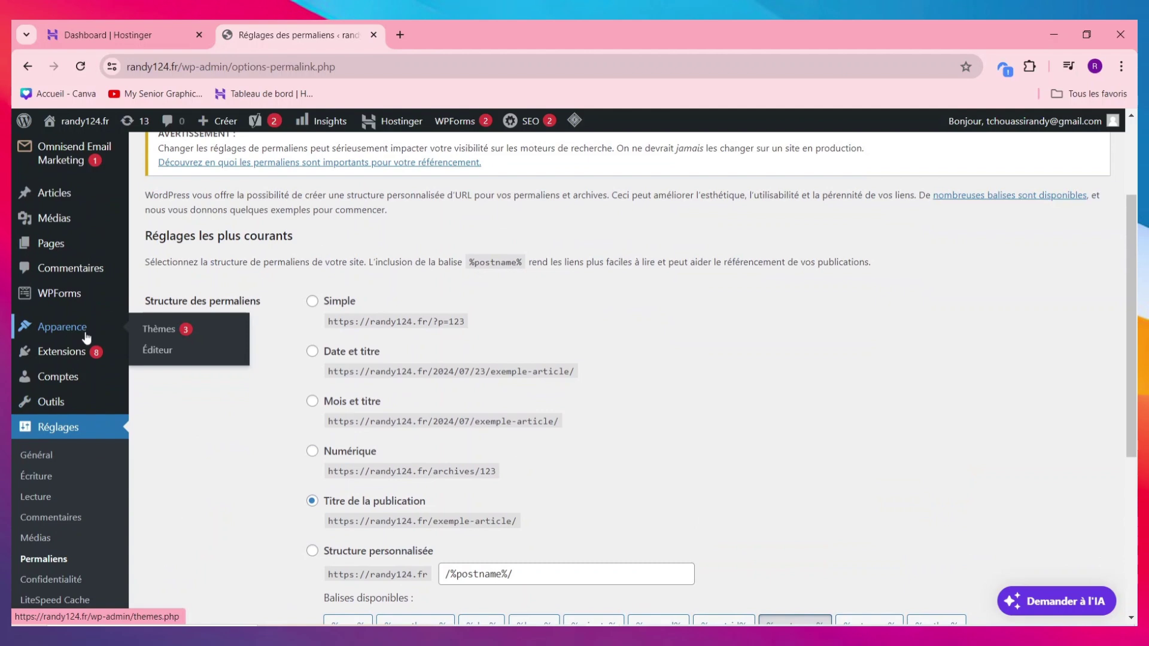
left_click(81, 334)
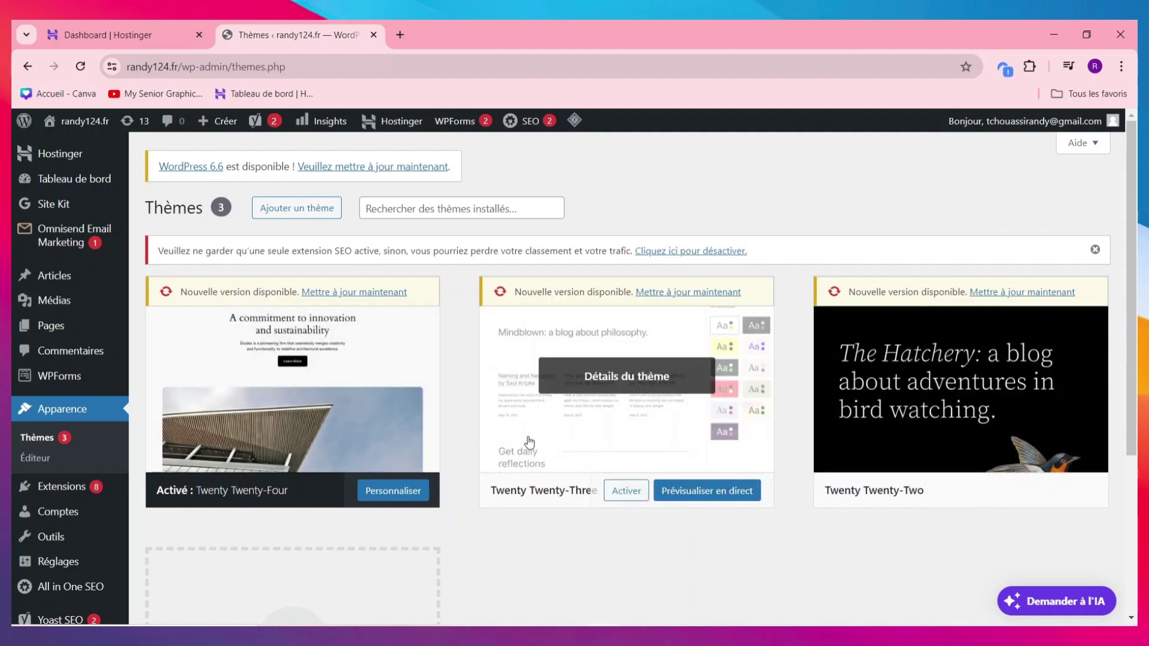
scroll(318, 453, "down", 3)
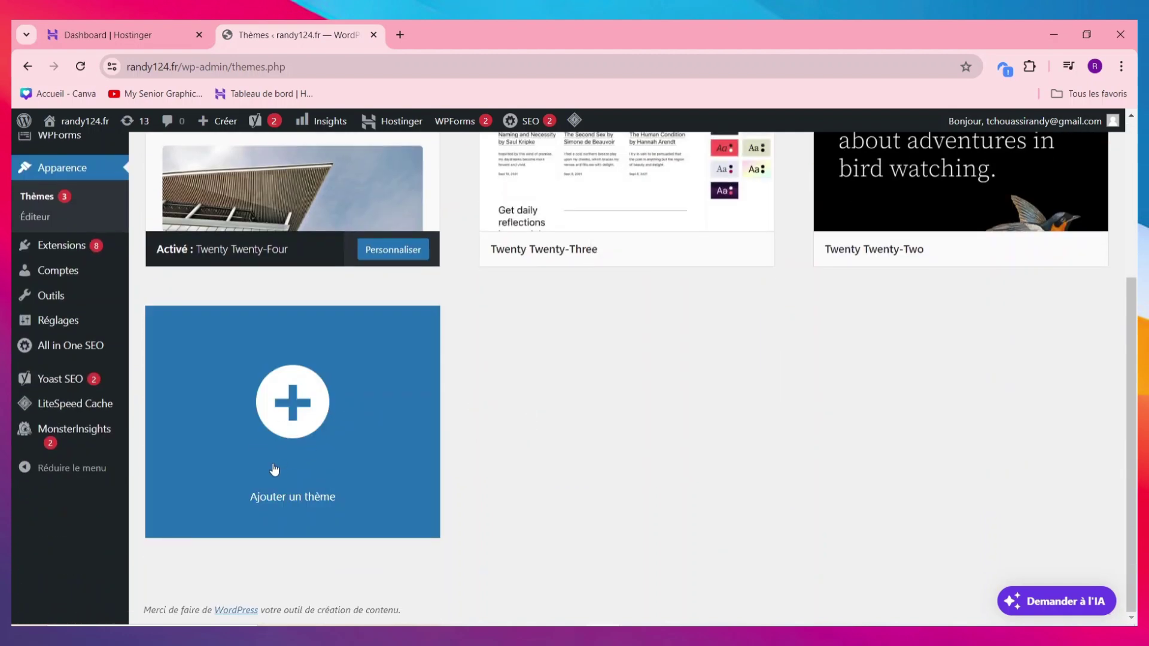
left_click(299, 412)
Step: Look through the popular themes and the most recent themes offered for installation
scroll(549, 392, "down", 7)
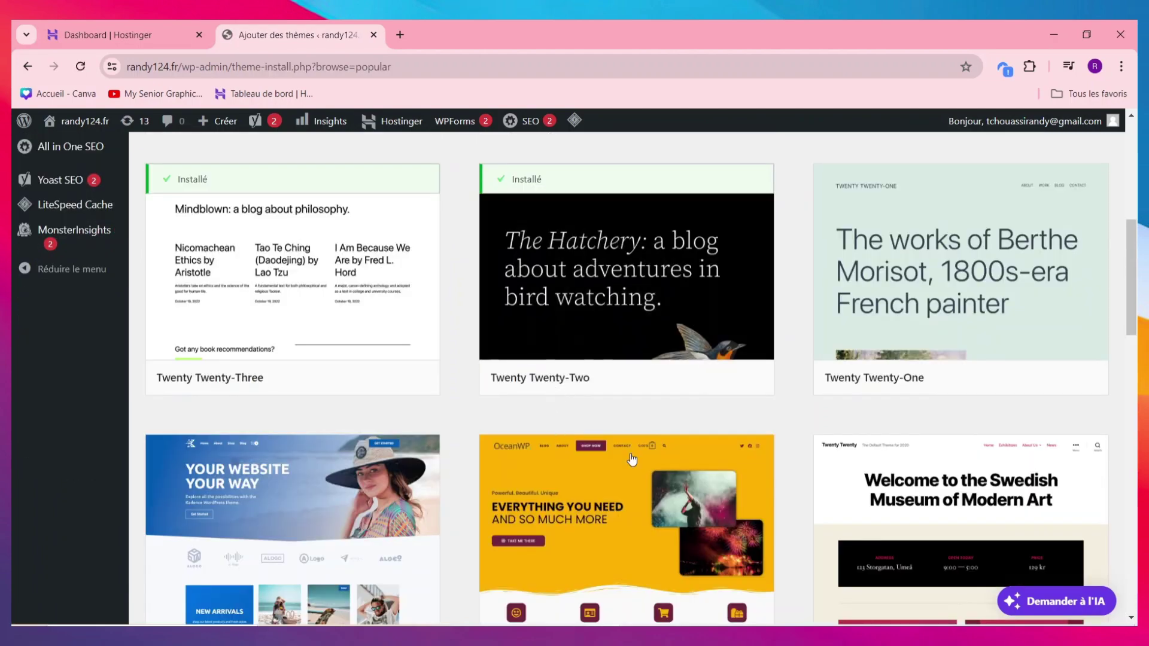
scroll(254, 335, "up", 5)
scroll(254, 326, "up", 3)
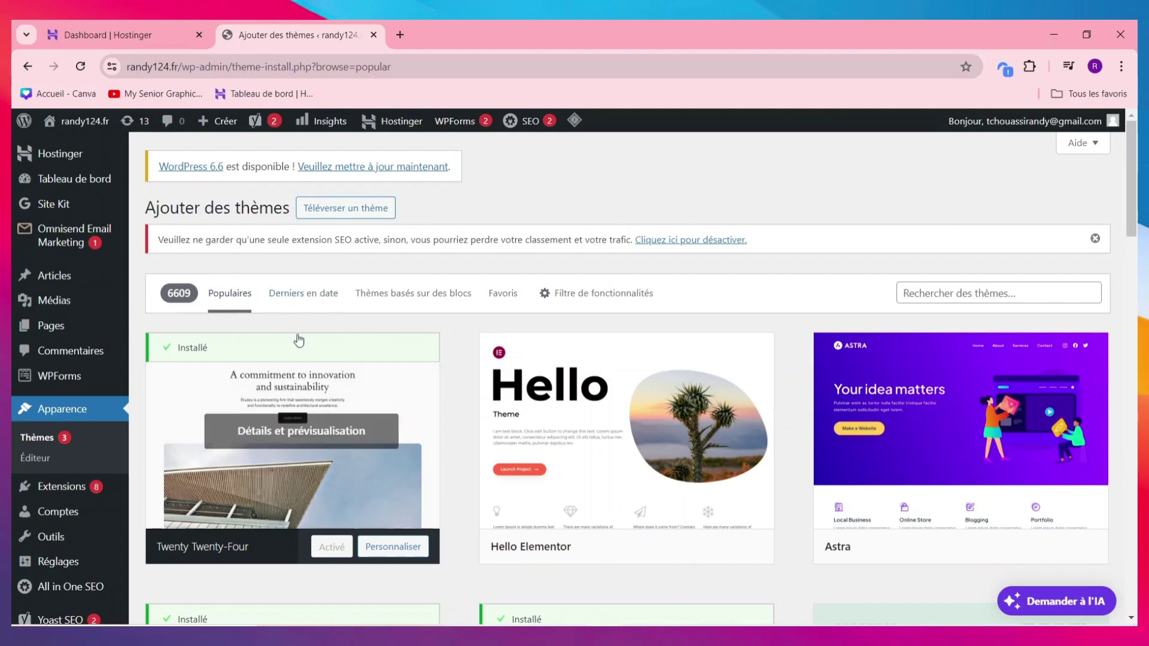
left_click(328, 299)
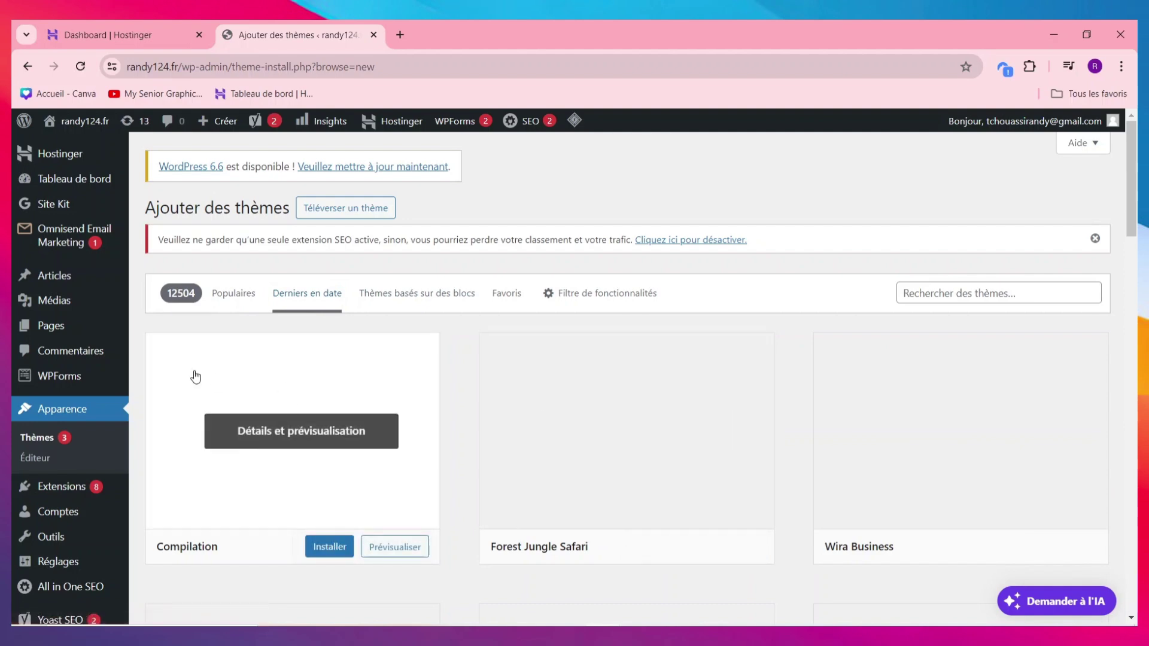
scroll(566, 514, "down", 4)
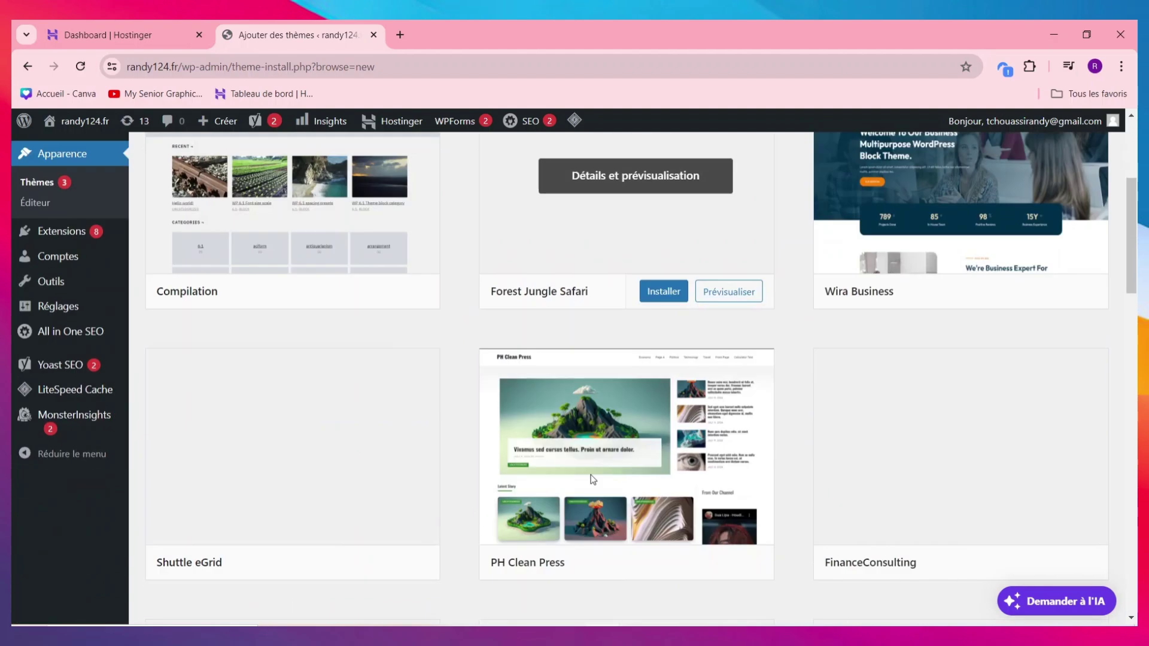
scroll(590, 475, "up", 5)
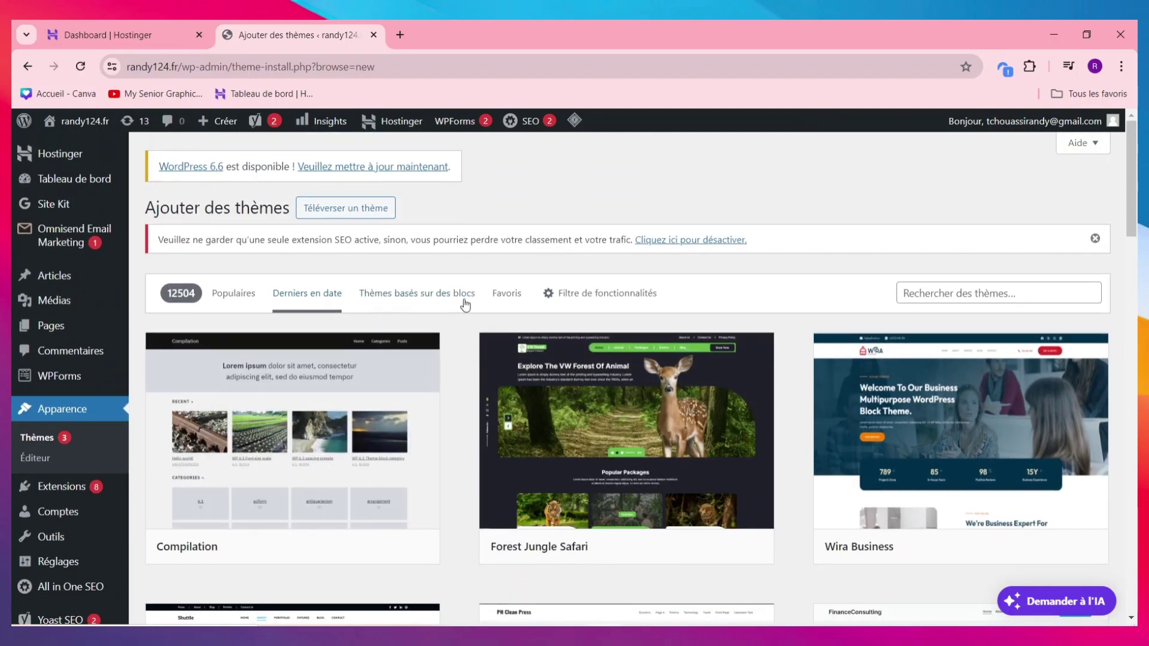
Step: Return to the popular themes and examine the catalogue for a suitable business-style design
left_click(242, 294)
scroll(728, 395, "down", 15)
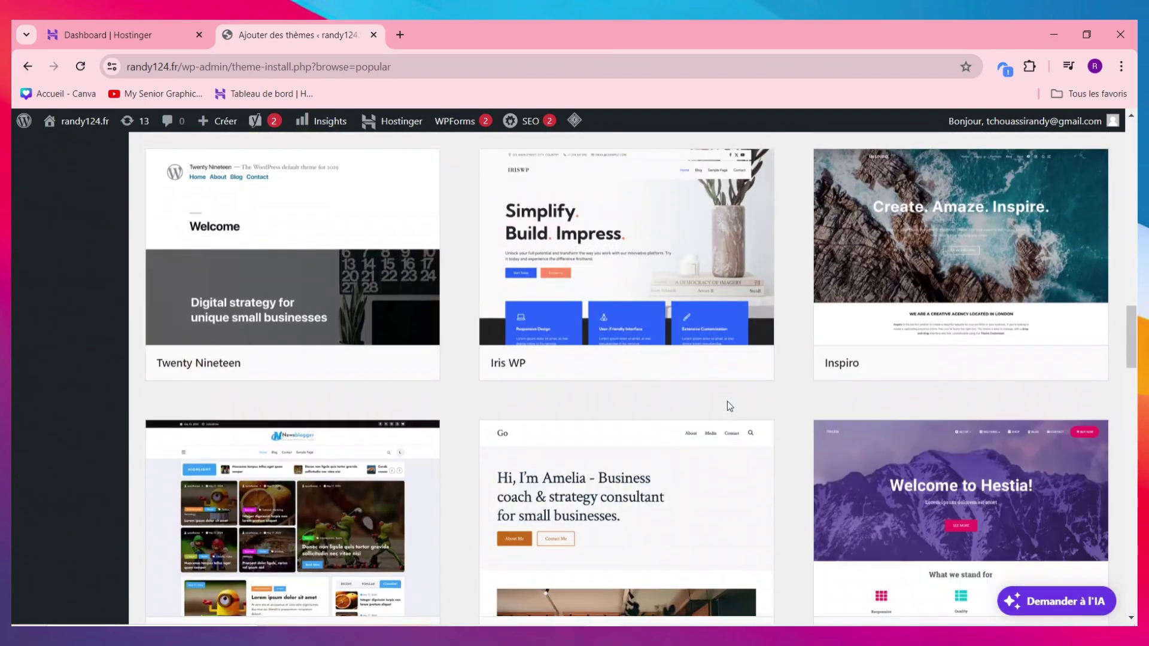
scroll(727, 401, "up", 6)
scroll(727, 408, "down", 18)
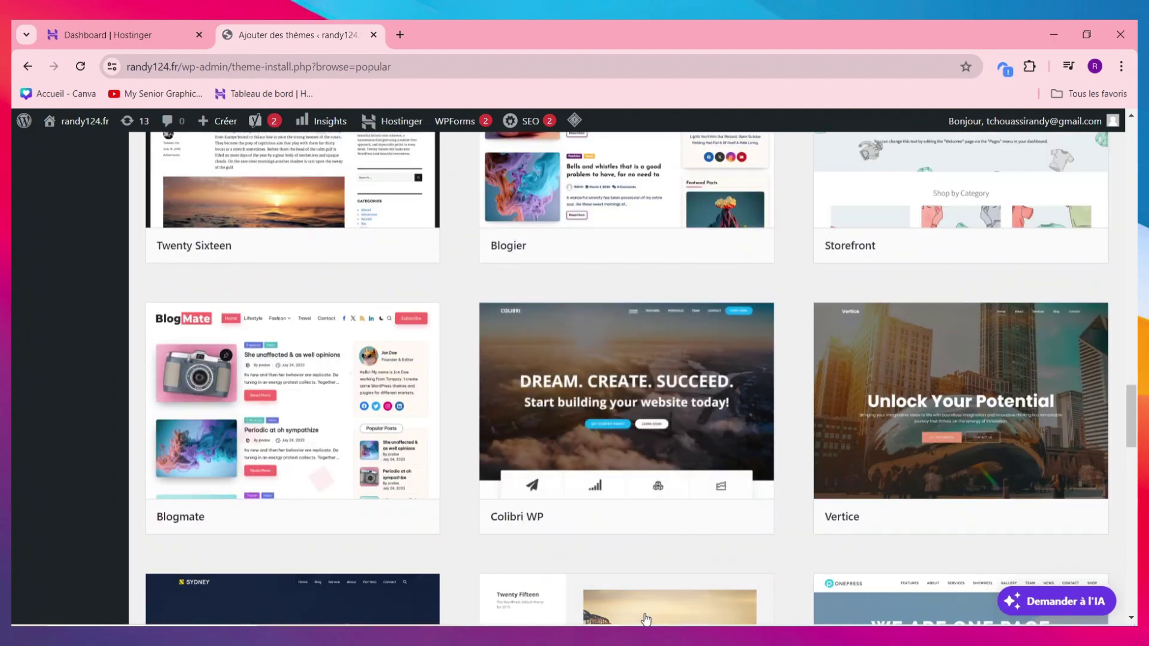
scroll(957, 419, "down", 4)
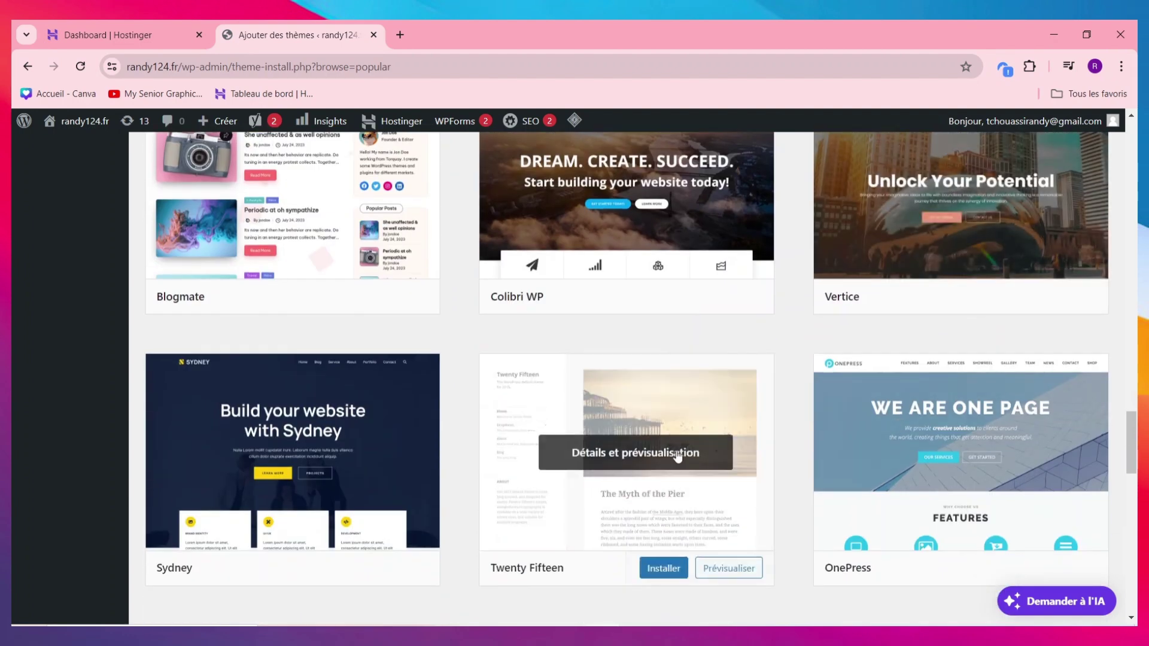
scroll(777, 579, "down", 6)
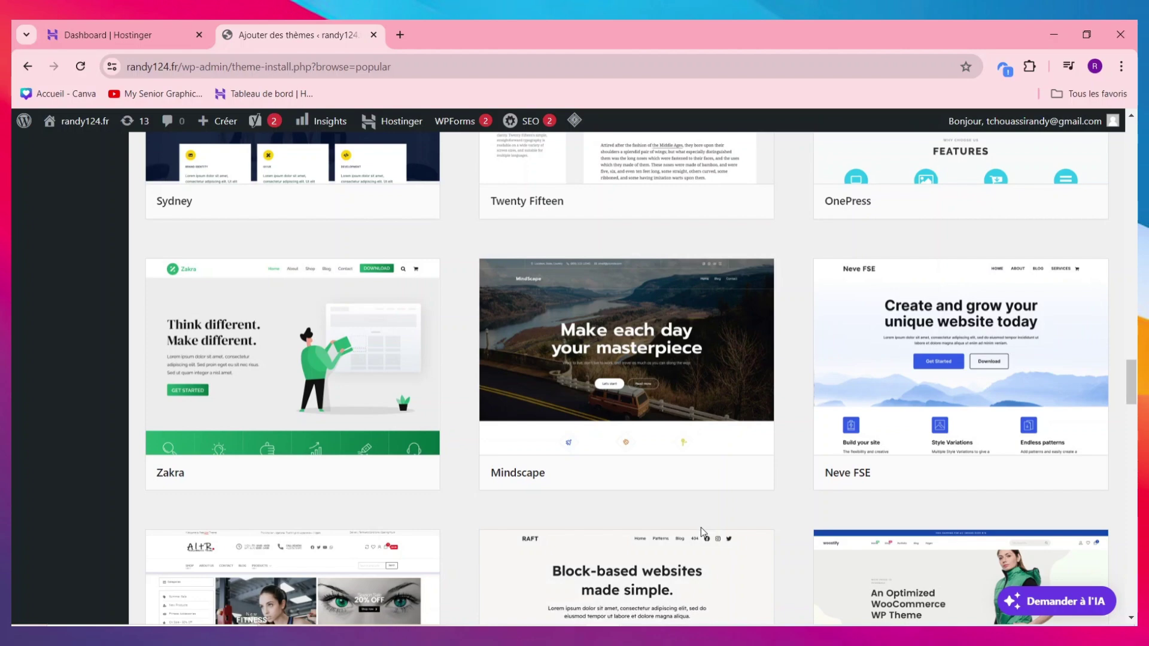
scroll(701, 490, "up", 6)
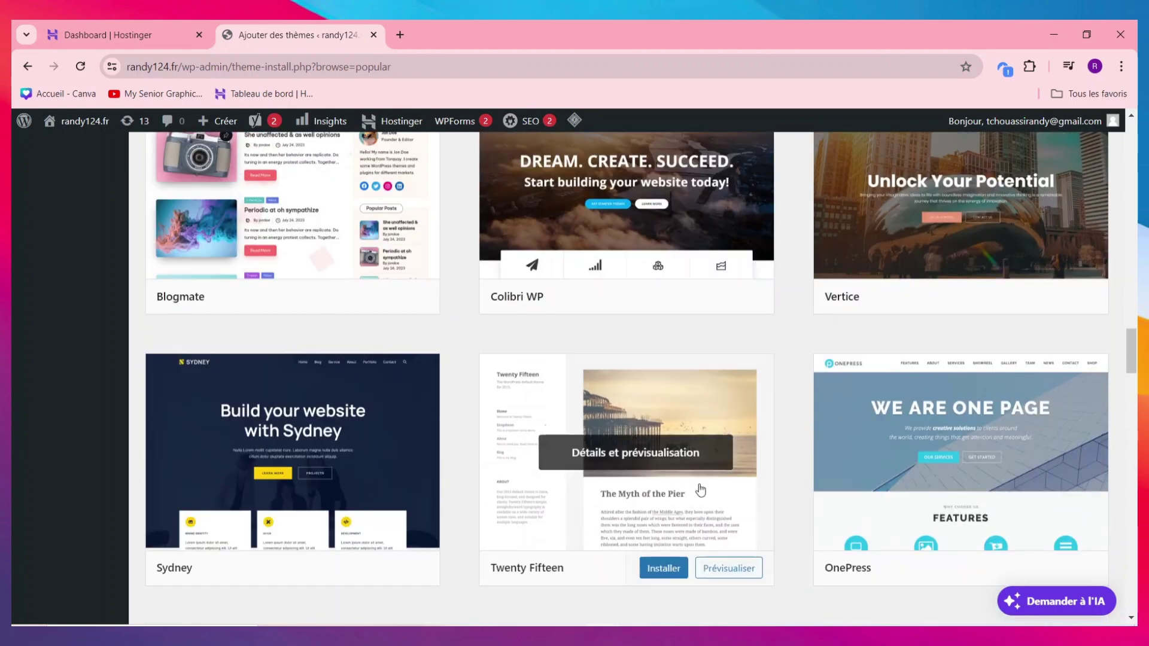
scroll(700, 491, "up", 5)
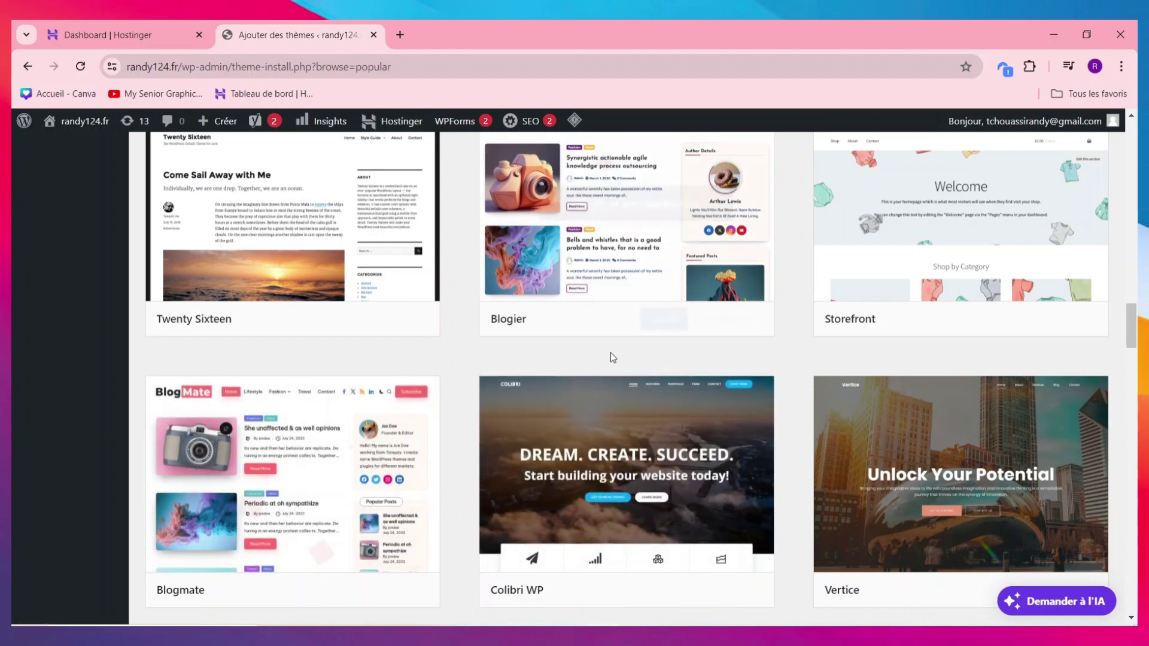
Step: Install and activate the Colibri WP theme, and import its Modern predefined design
mouse_move(623, 465)
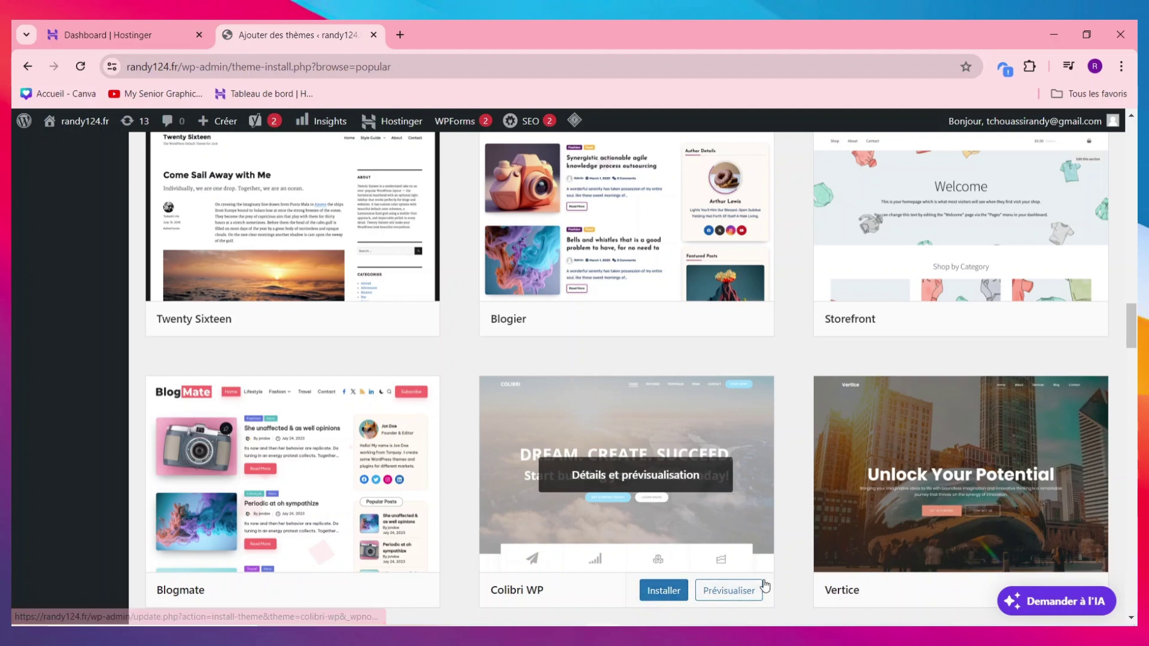
left_click(680, 592)
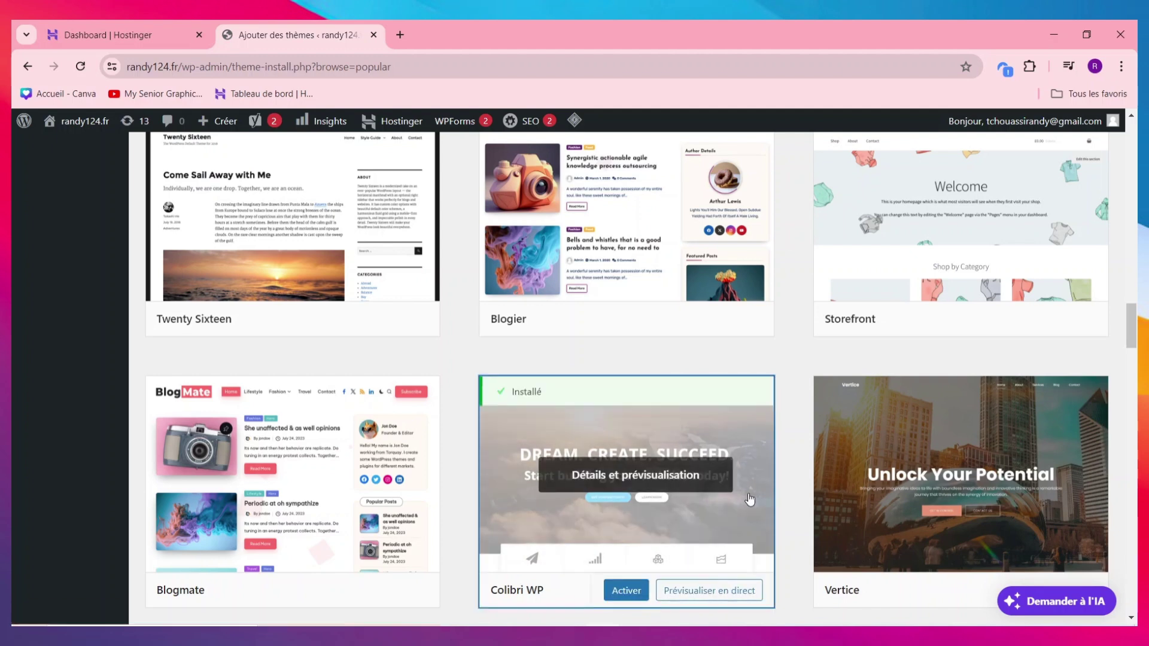
left_click(622, 593)
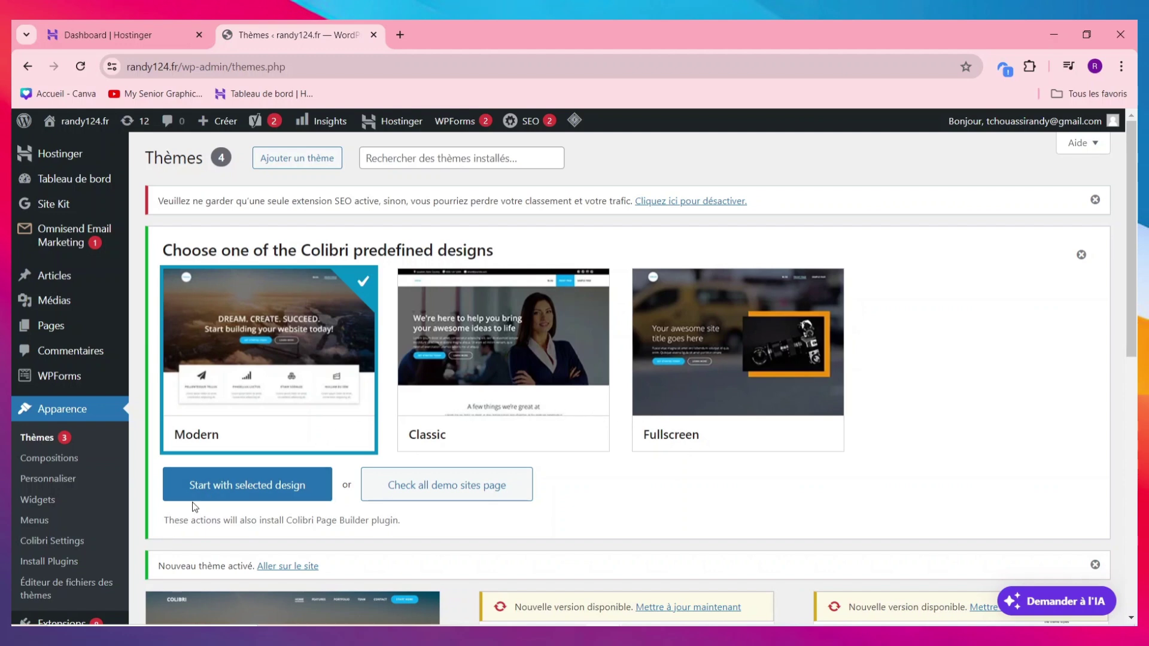
left_click(257, 491)
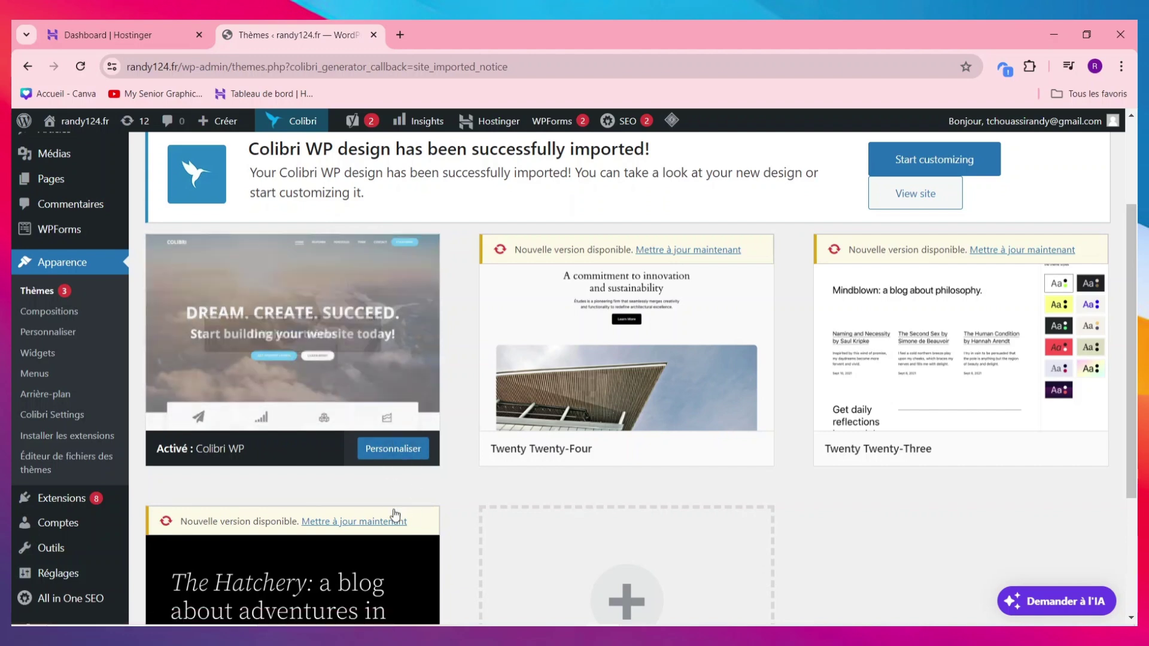
Step: Open the Colibri WP theme for customizing, look over the front page, and select the Hero section for editing
left_click(394, 452)
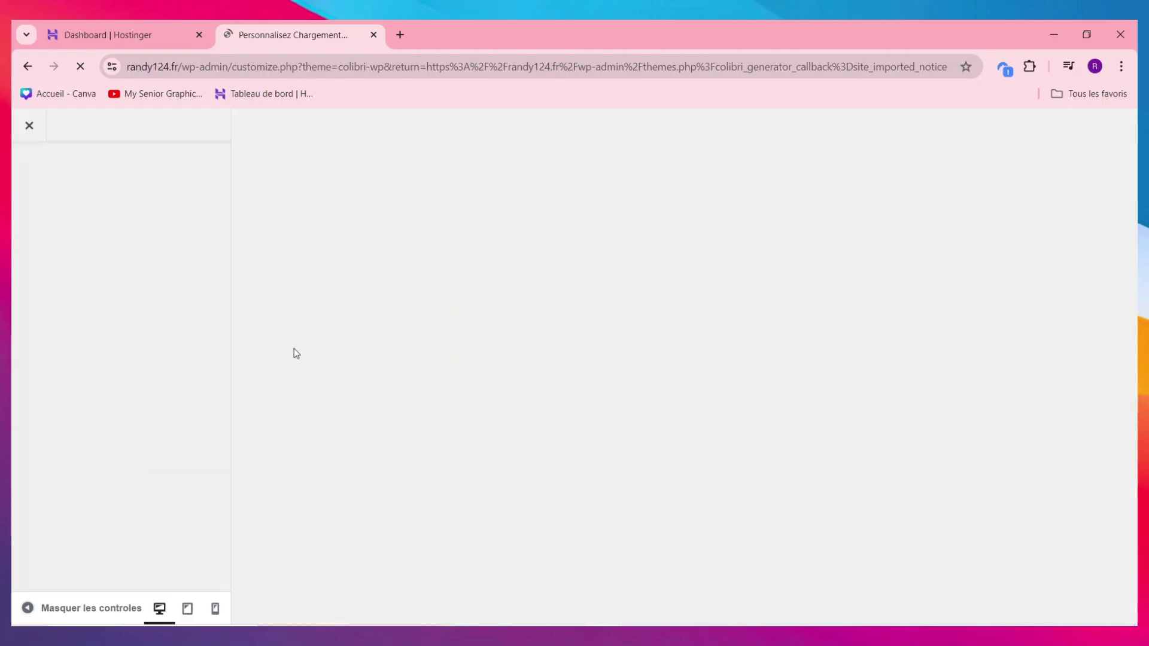
scroll(359, 359, "down", 10)
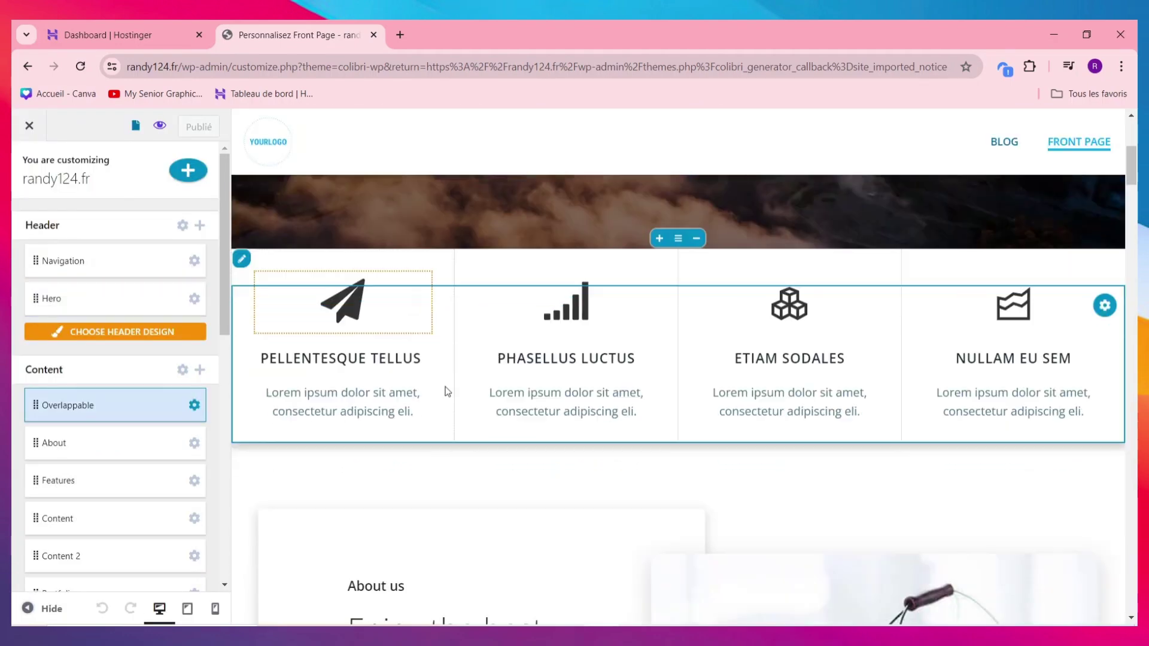
scroll(459, 419, "up", 10)
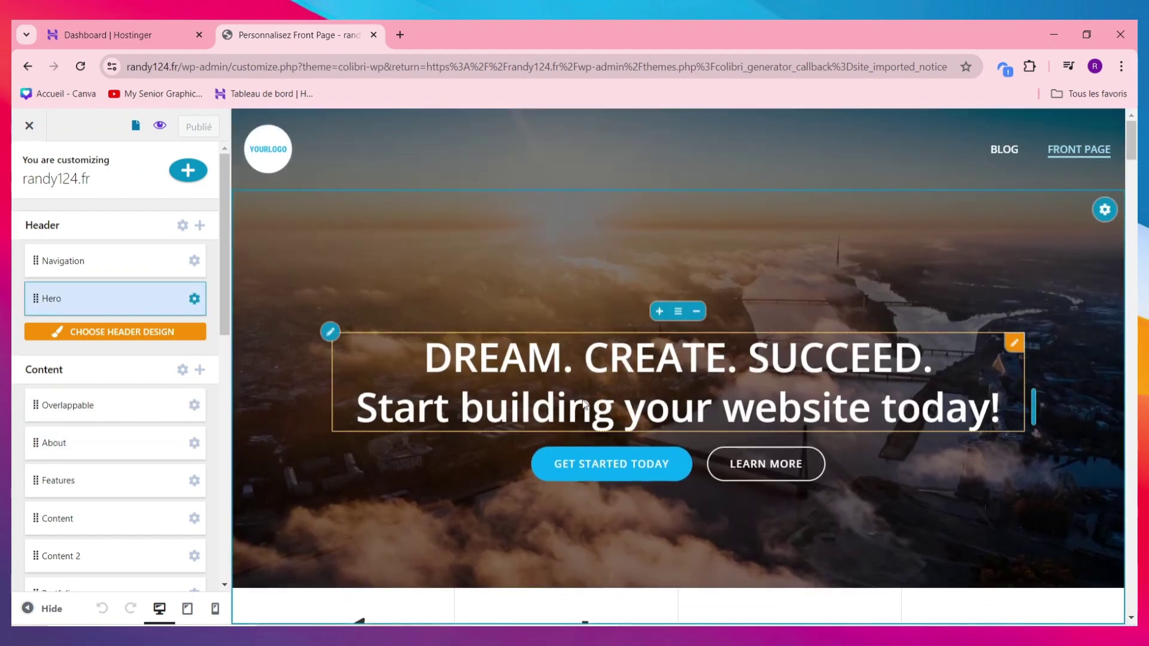
left_click(456, 263)
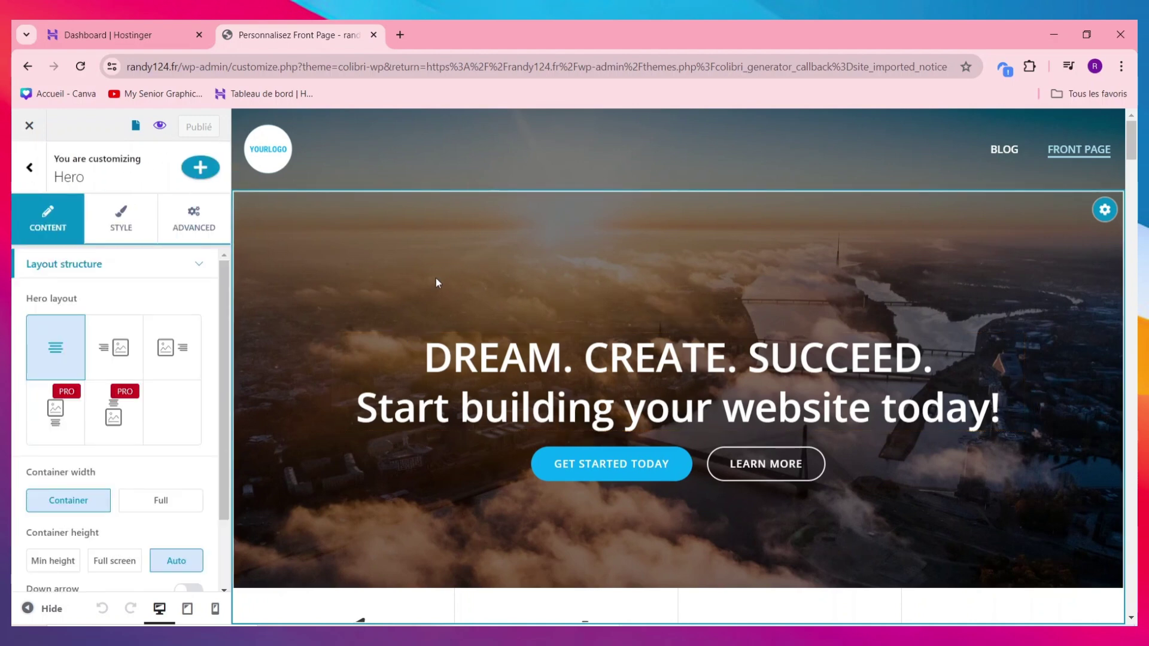
Step: Replace the Hero section's background image with pexels-samkolder-2387873.jpg, uploaded from the Téléchargements folder
scroll(72, 445, "down", 2)
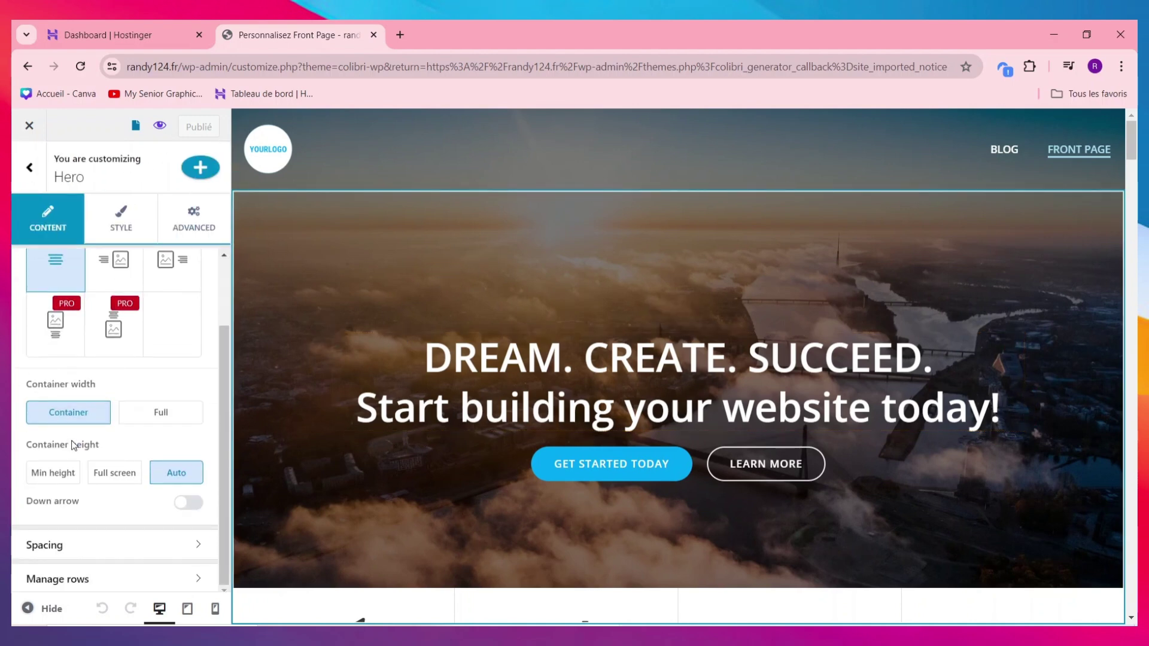
left_click(1107, 212)
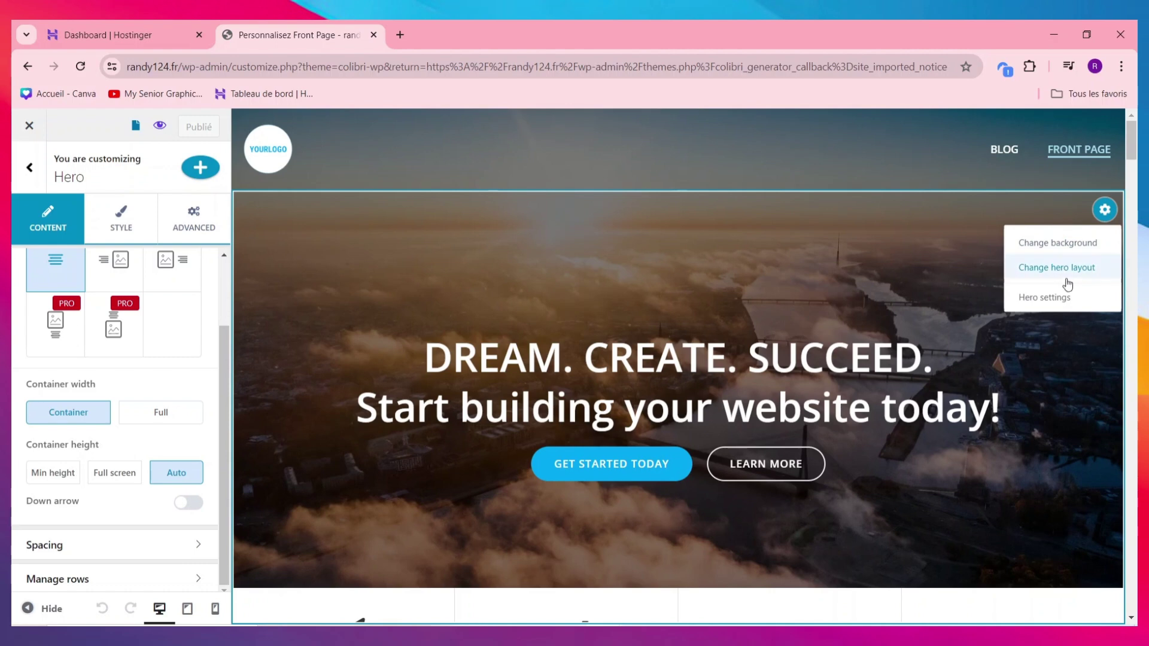
left_click(1061, 243)
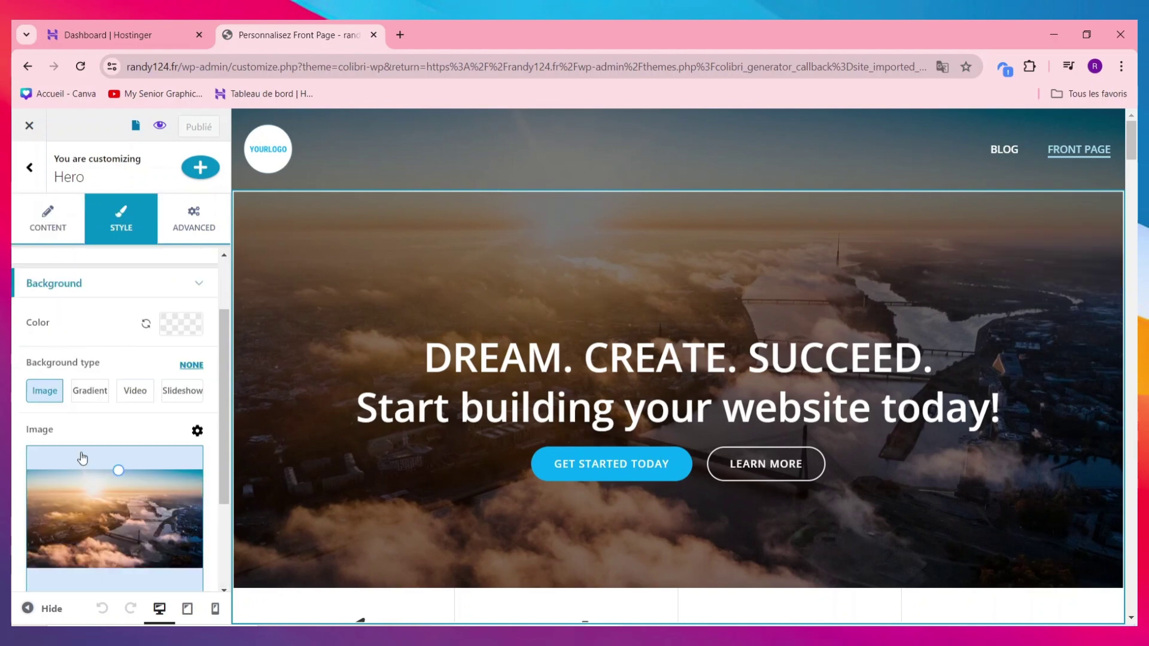
scroll(117, 471, "down", 3)
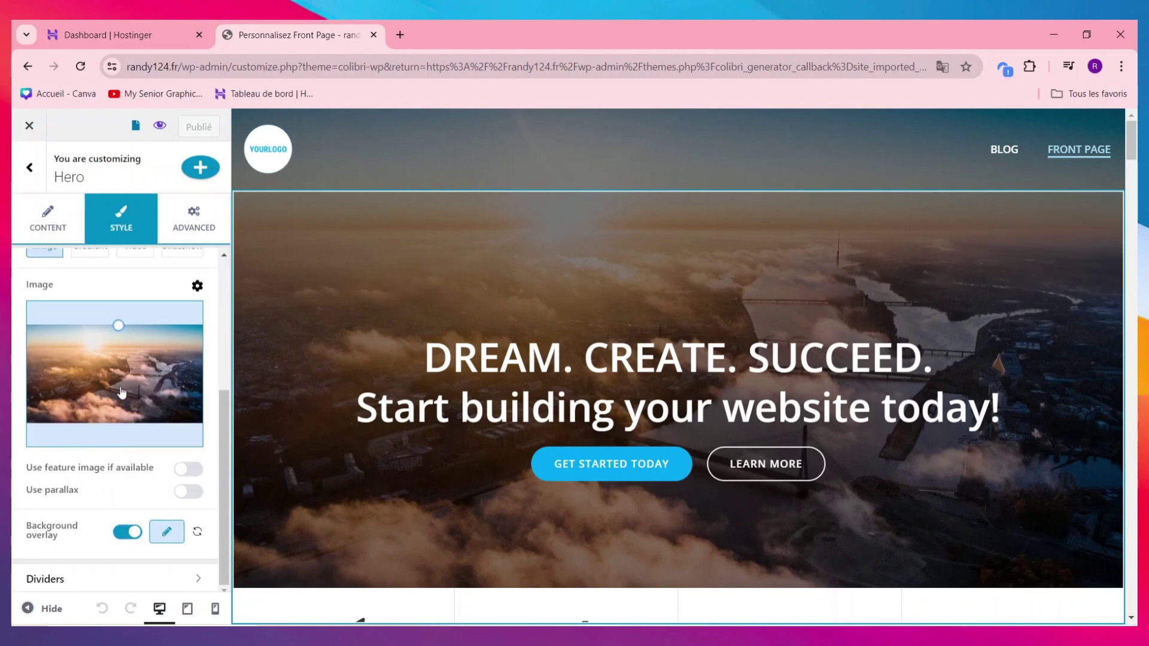
scroll(121, 393, "up", 2)
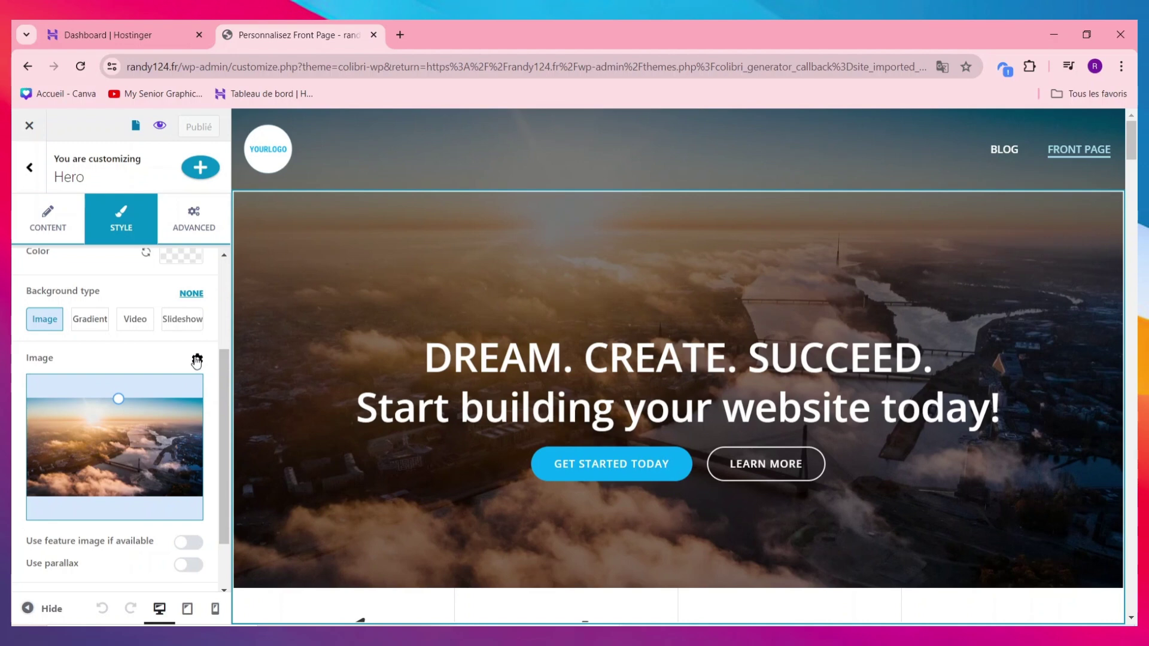
left_click(196, 360)
left_click(119, 426)
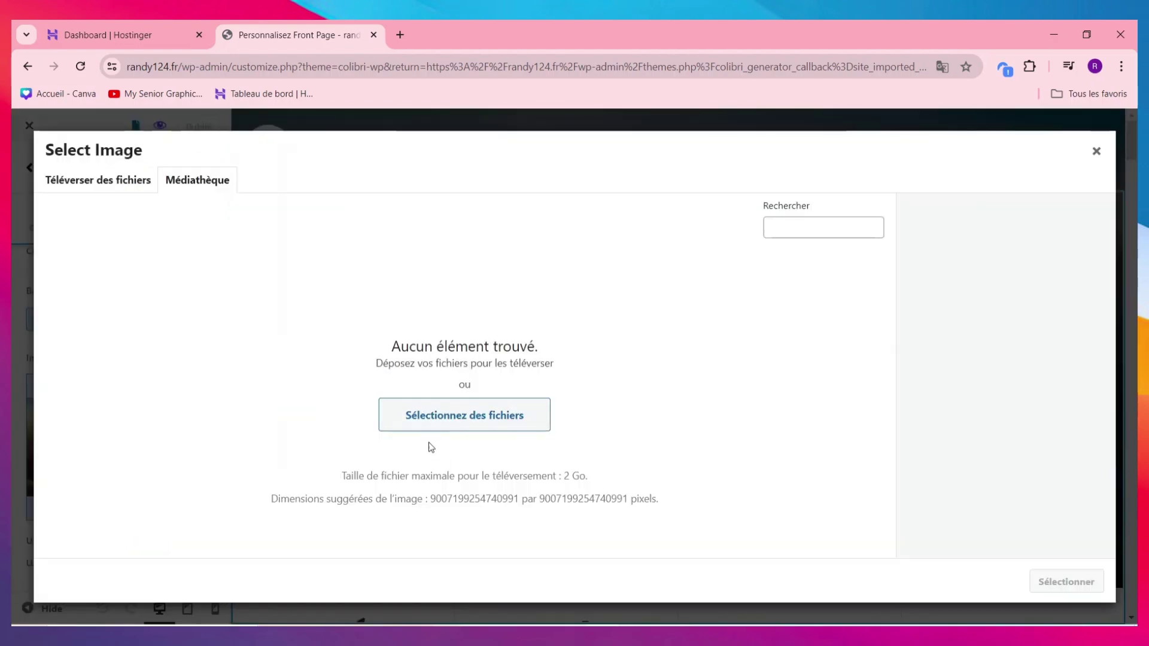
left_click(473, 423)
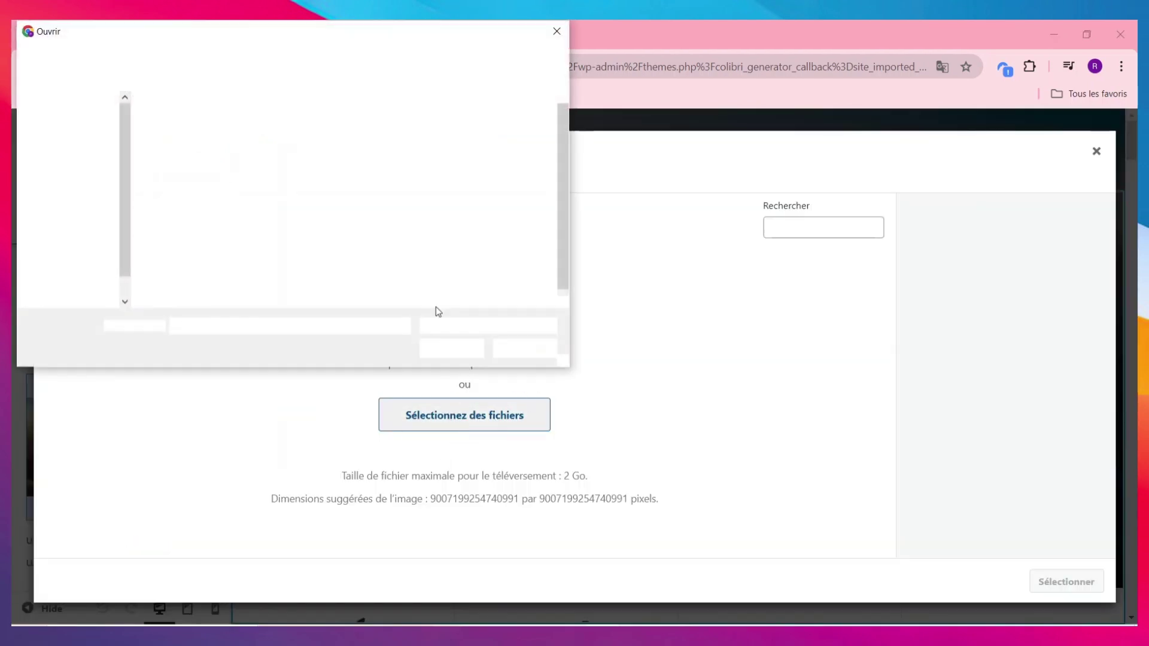
left_click(67, 182)
left_click(69, 148)
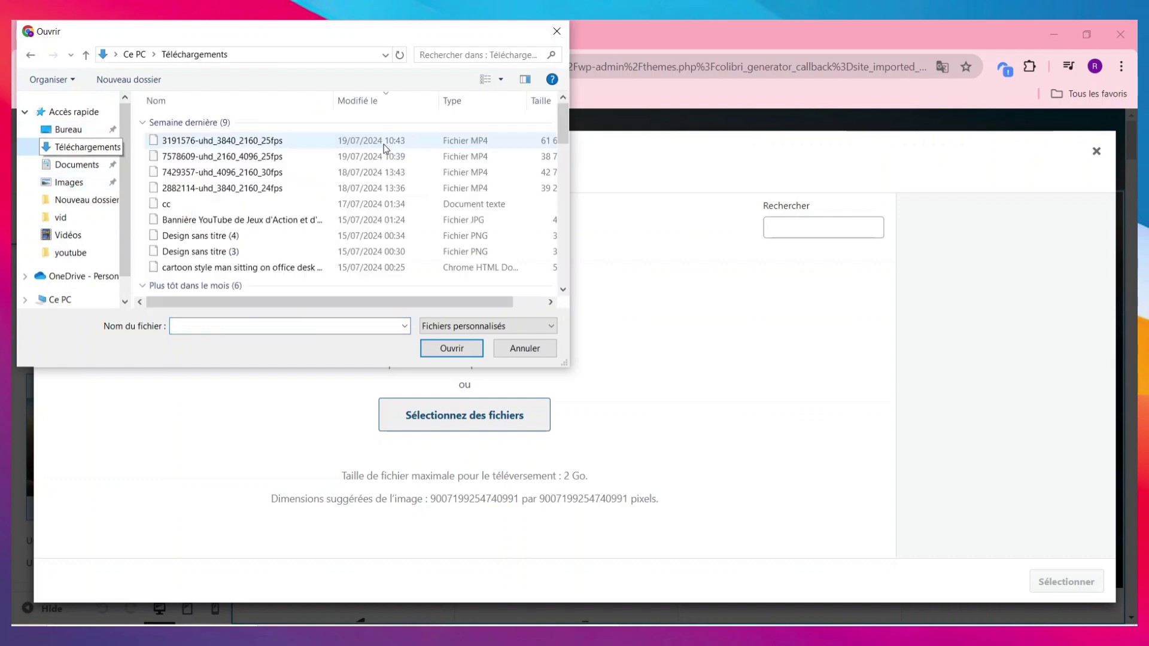
scroll(285, 205, "down", 10)
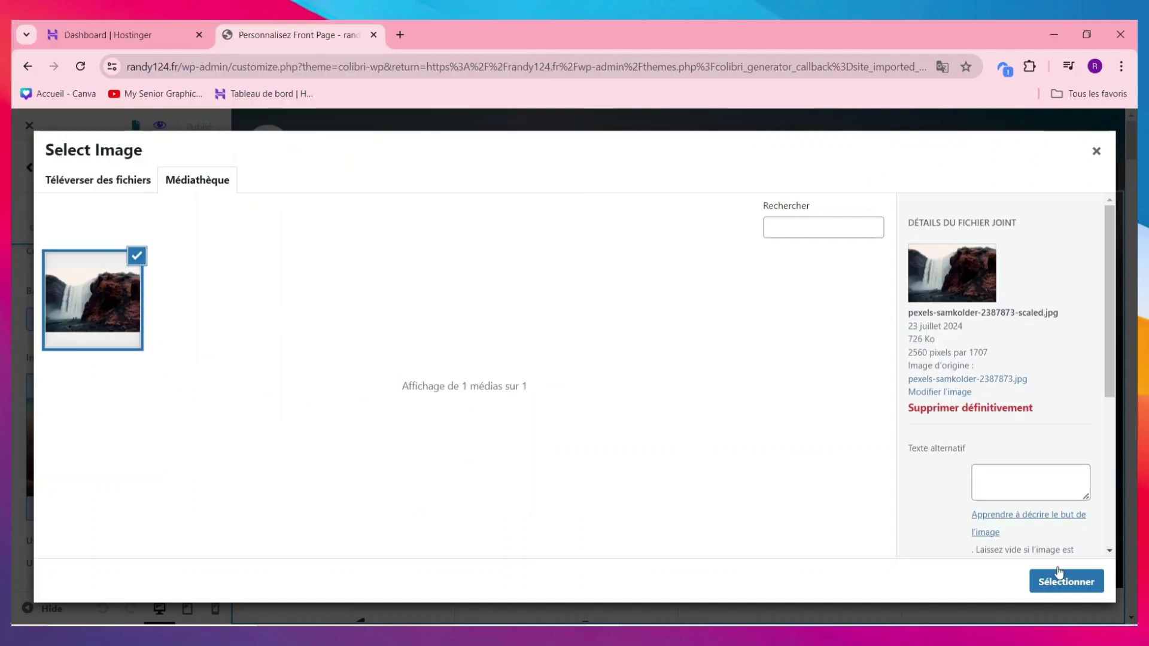
left_click(1066, 582)
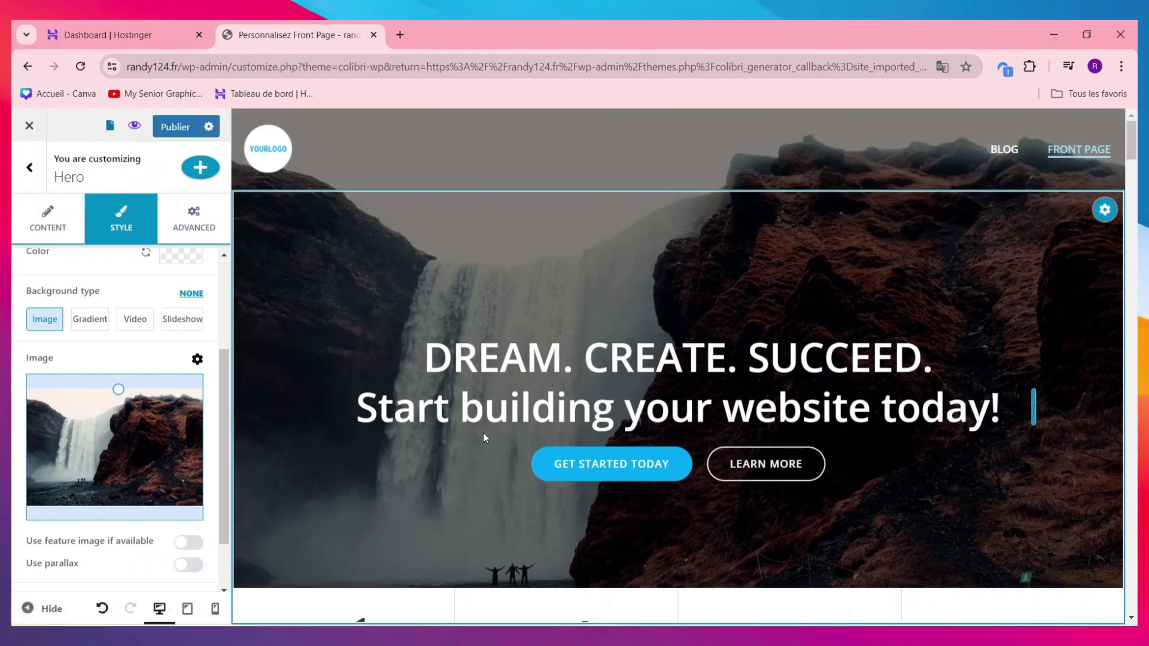
Step: Replace the second line of the Hero heading with "se contruire pour selever"
left_click(490, 358)
triple_click(662, 419)
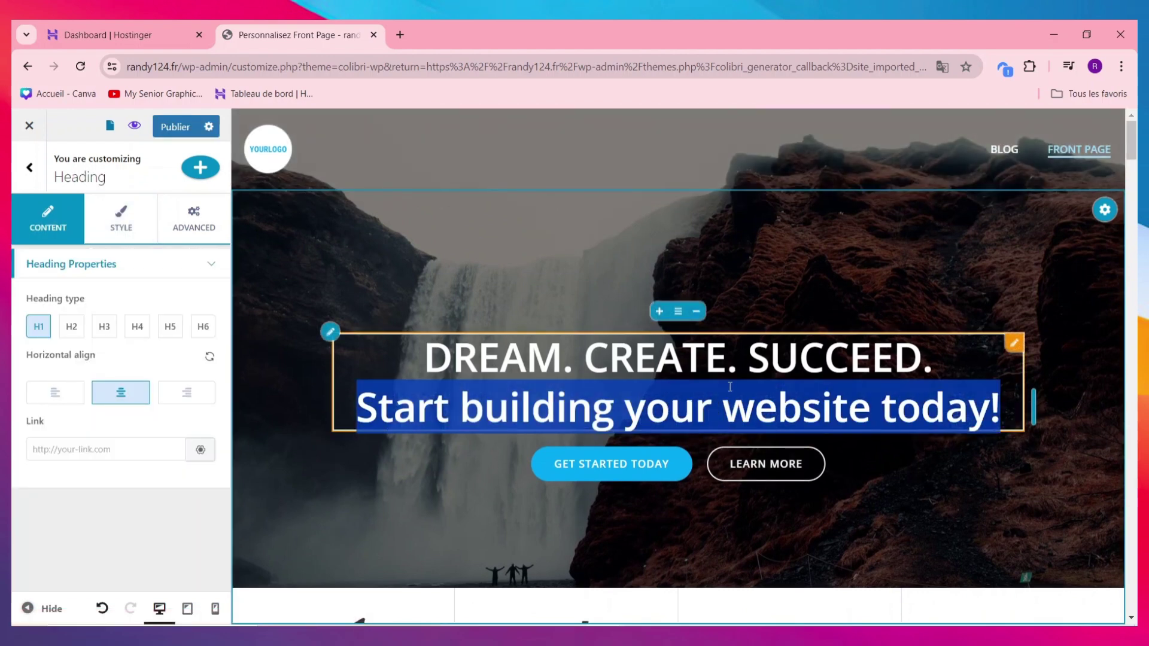
key("BackSpace")
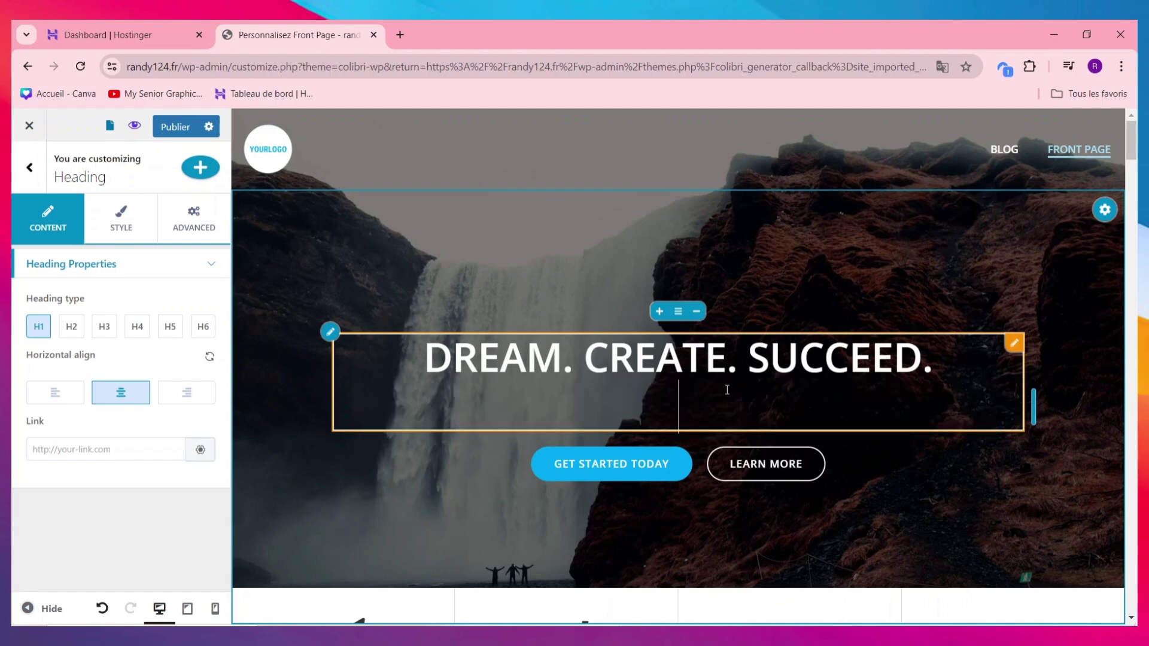
type("st")
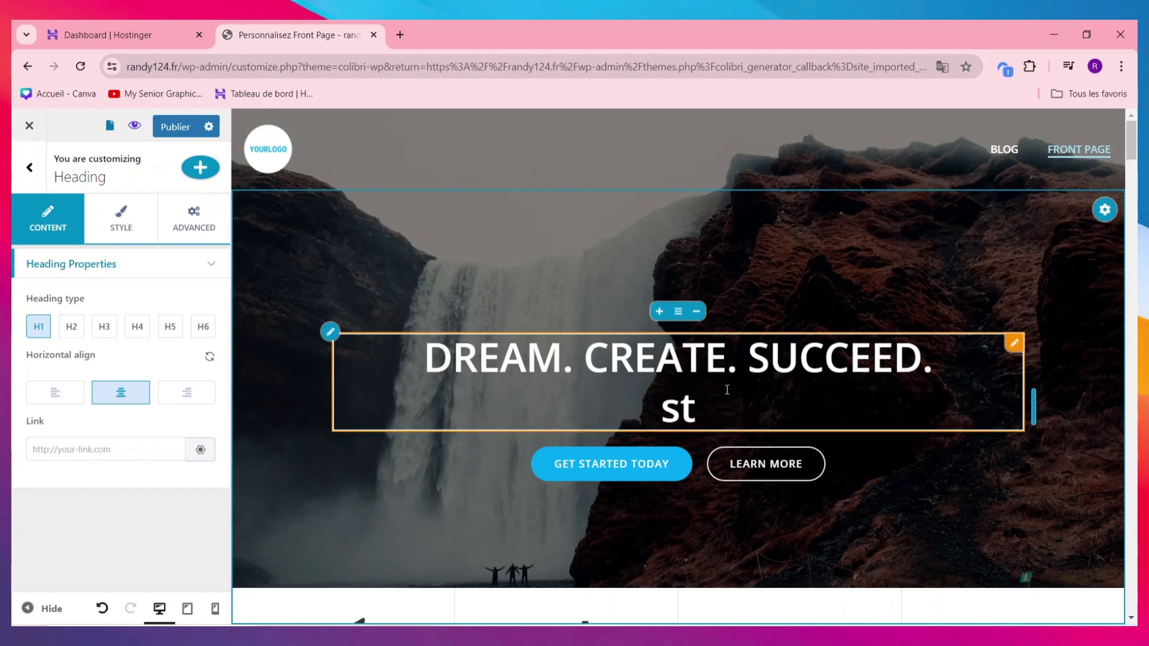
key("BackSpace")
key("BackSpace")
key("BackSpace")
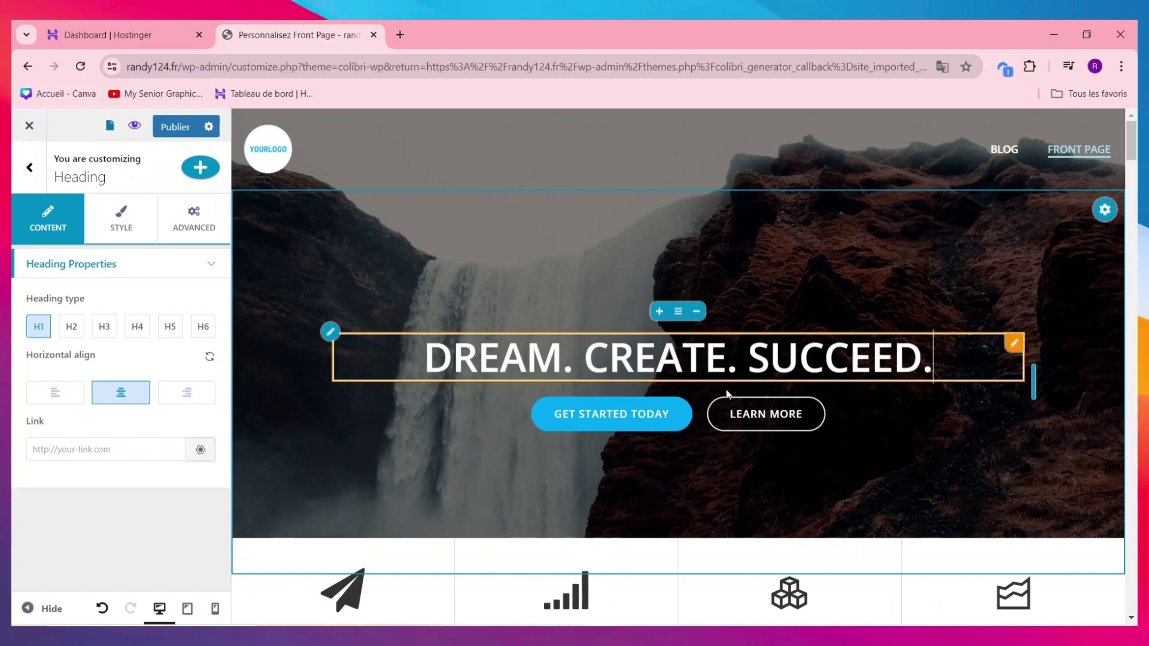
key("Return")
type("se contruire pour selever")
Step: Remove the "Get started today" button from the Hero section's button group
scroll(609, 339, "down", 2)
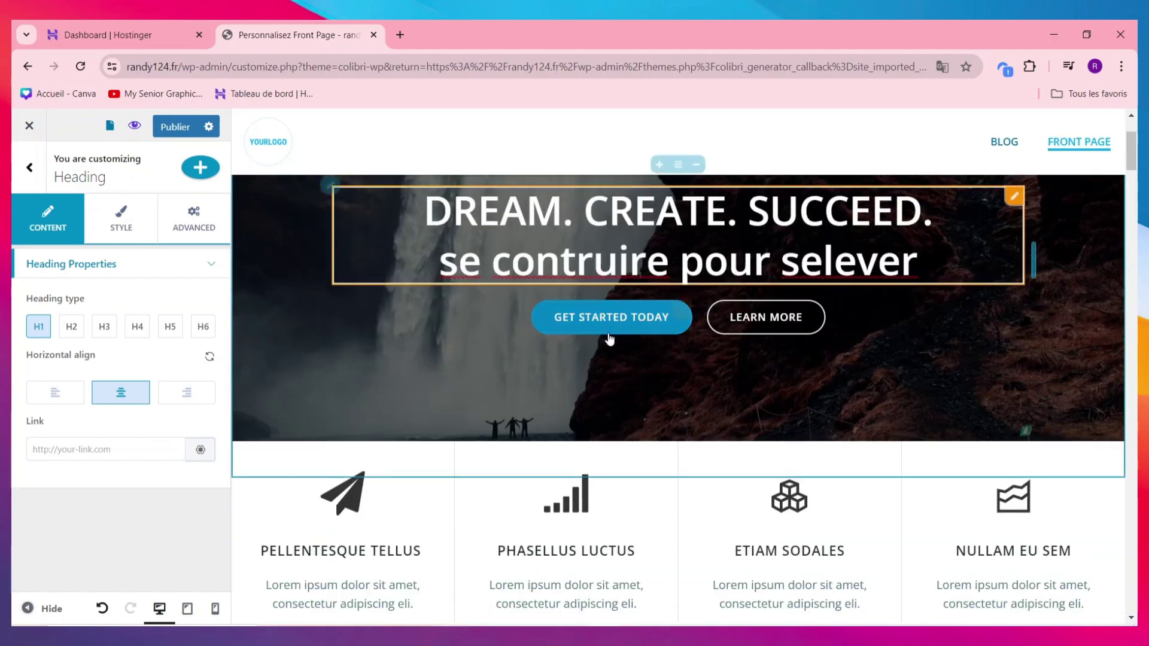
left_click(611, 323)
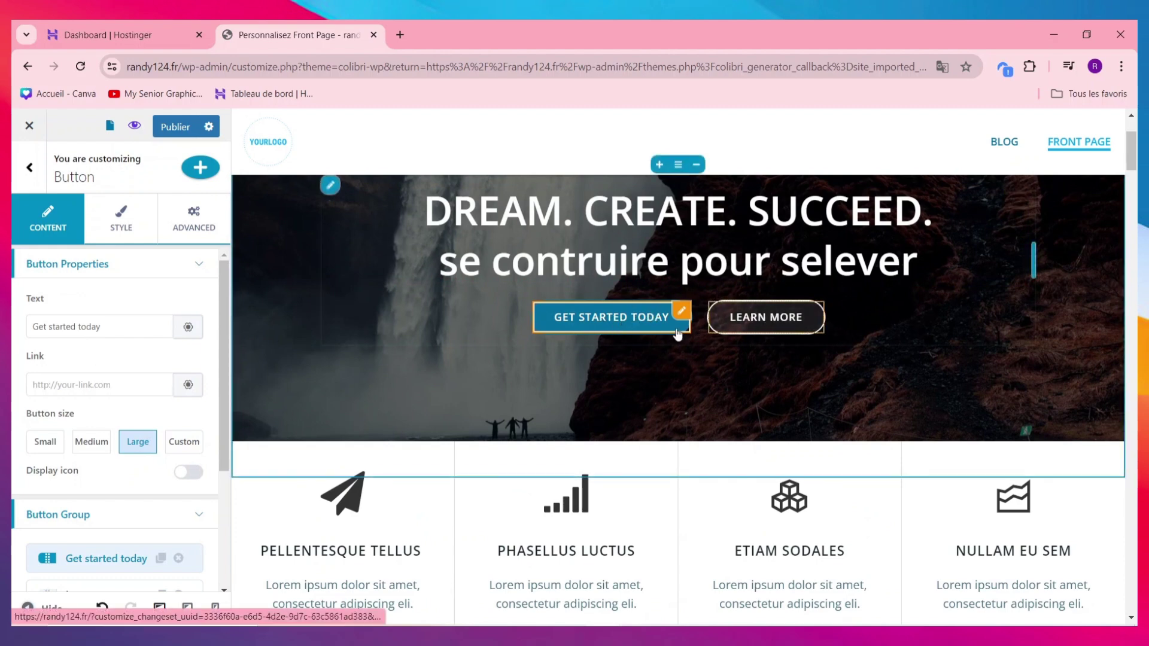
left_click(633, 323)
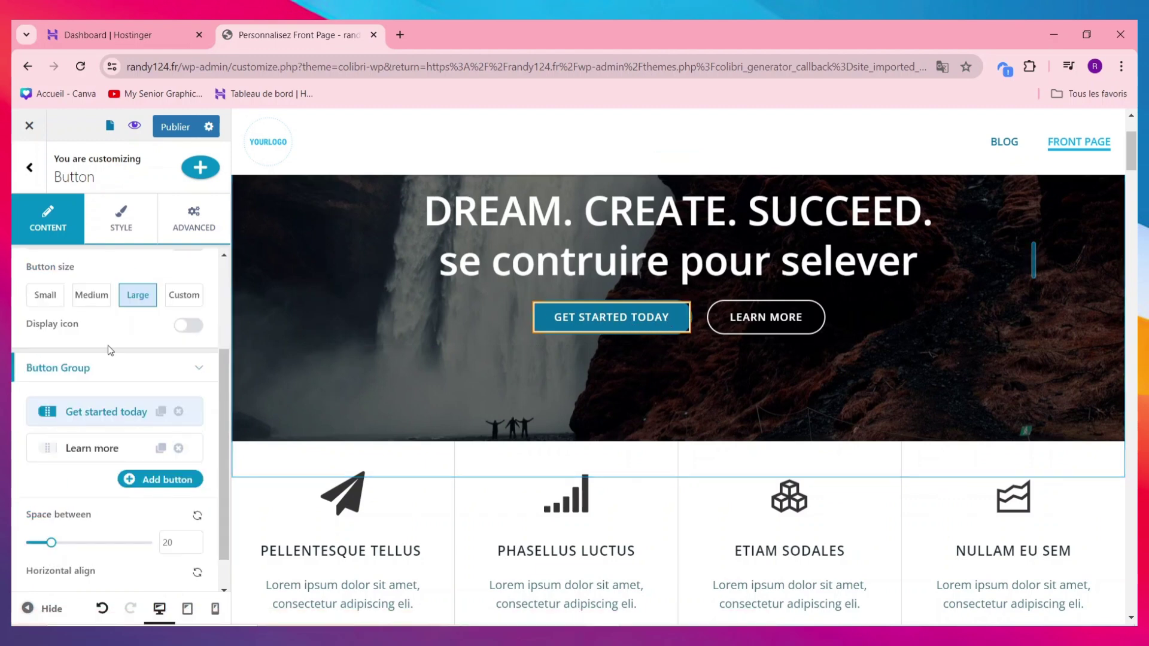
scroll(59, 366, "down", 1)
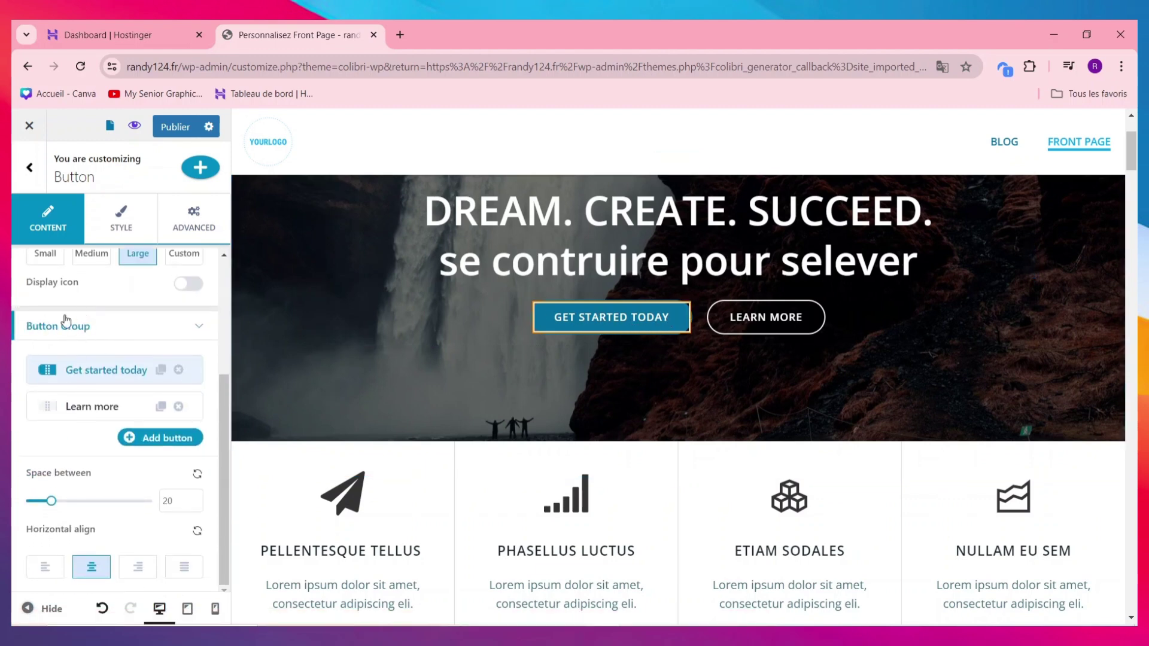
left_click(179, 371)
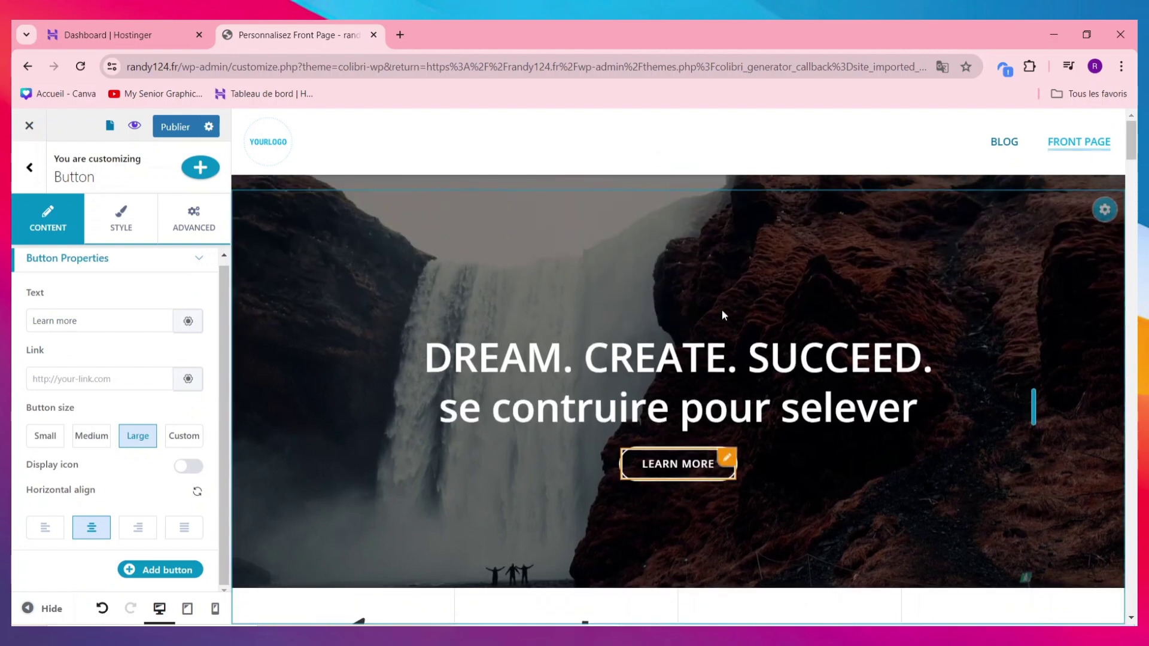
Step: Change the "Learn more" button's text to "contacter nous" and link it to youtube.com
left_click(699, 335)
left_click(684, 464)
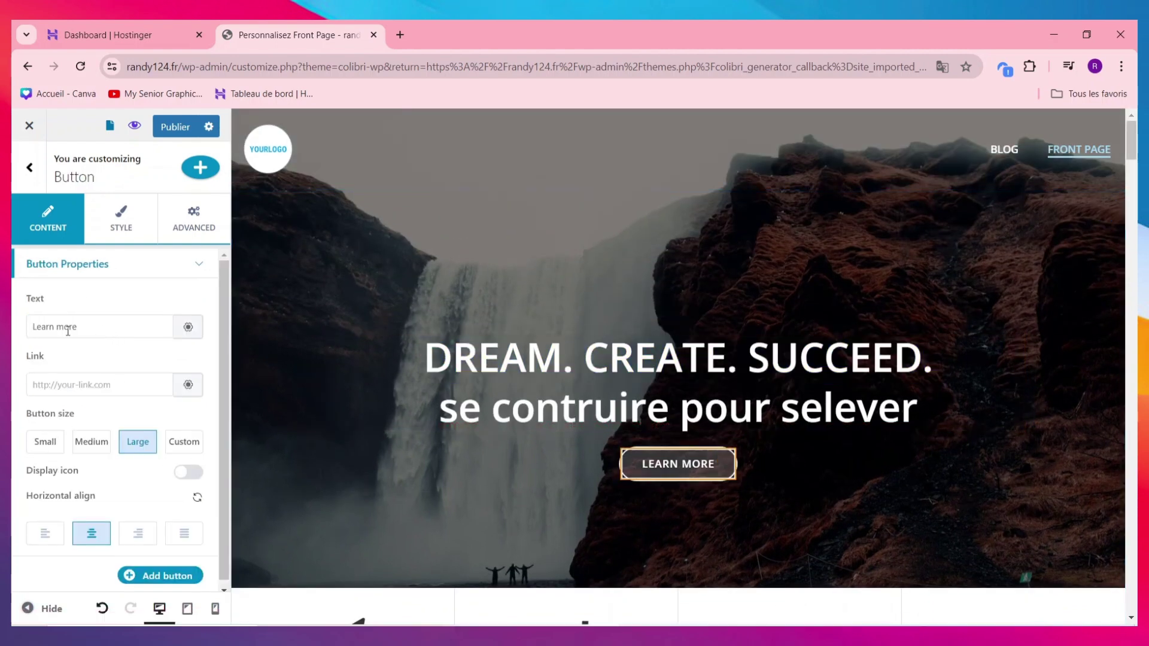
triple_click(95, 327)
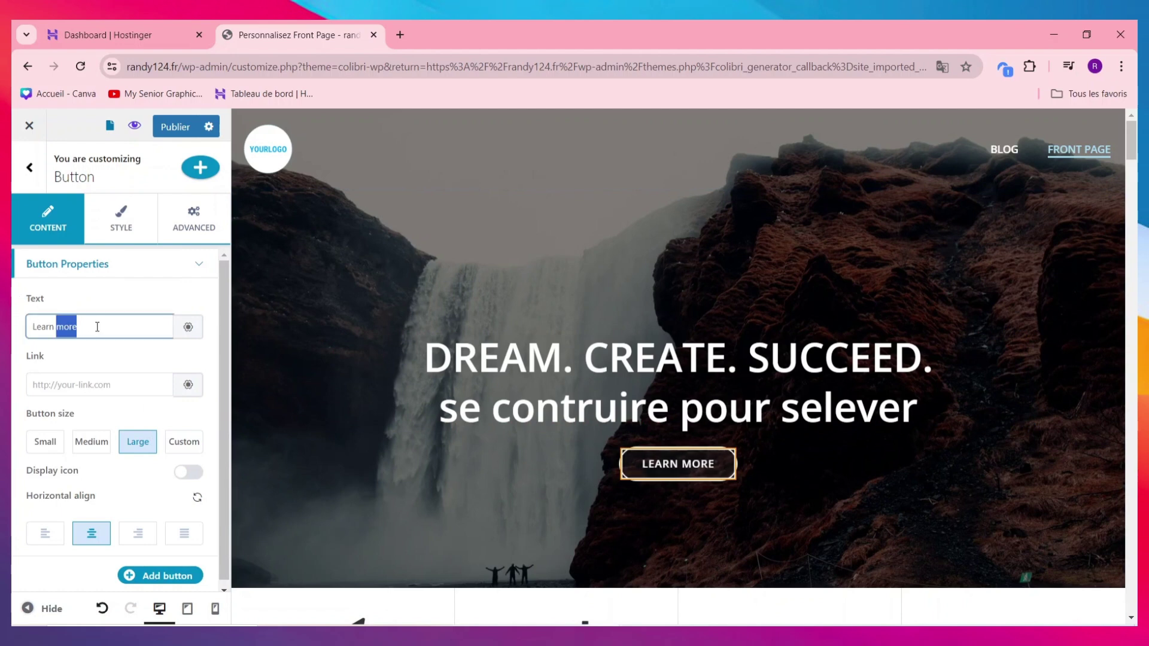
key("BackSpace")
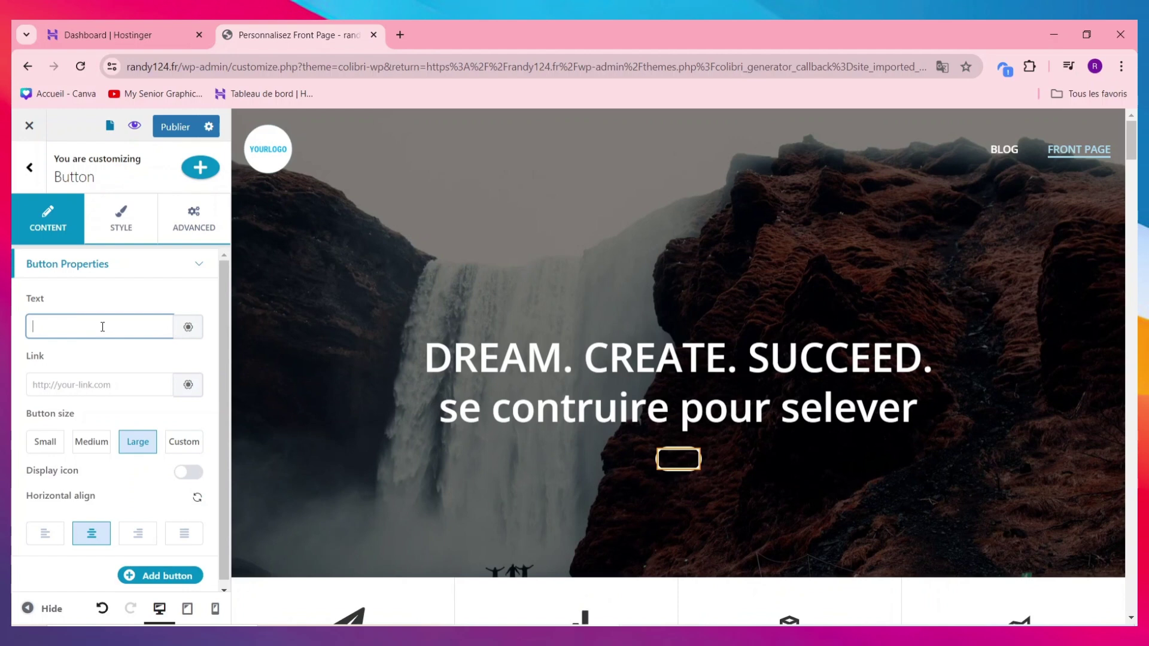
type("contacter nous")
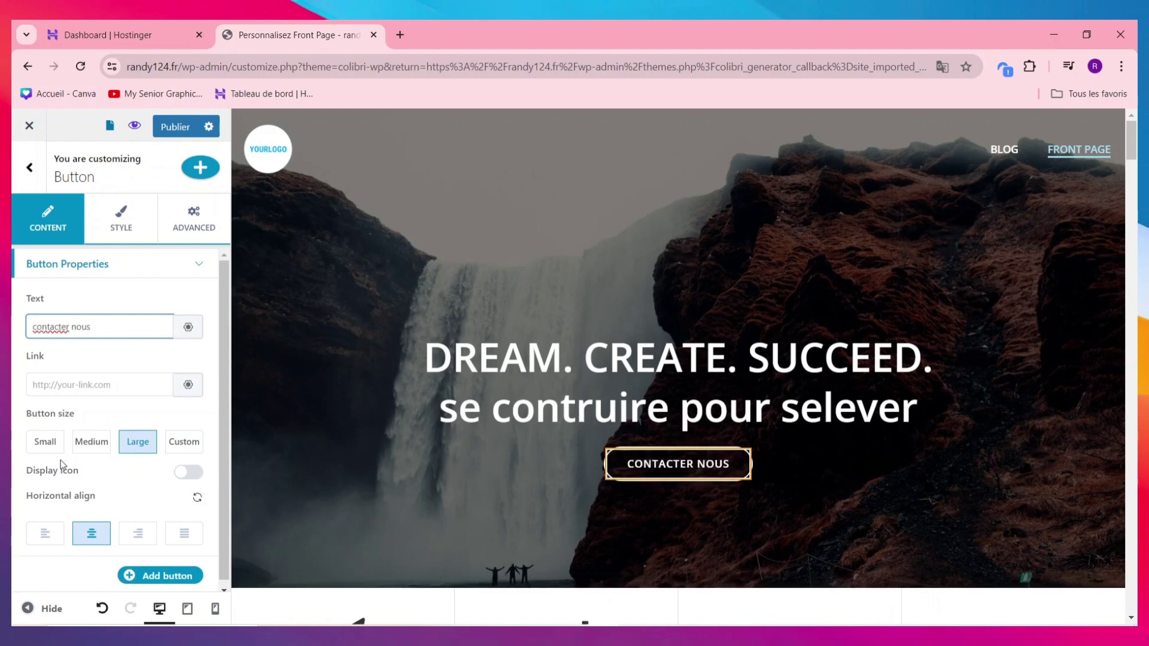
left_click(90, 384)
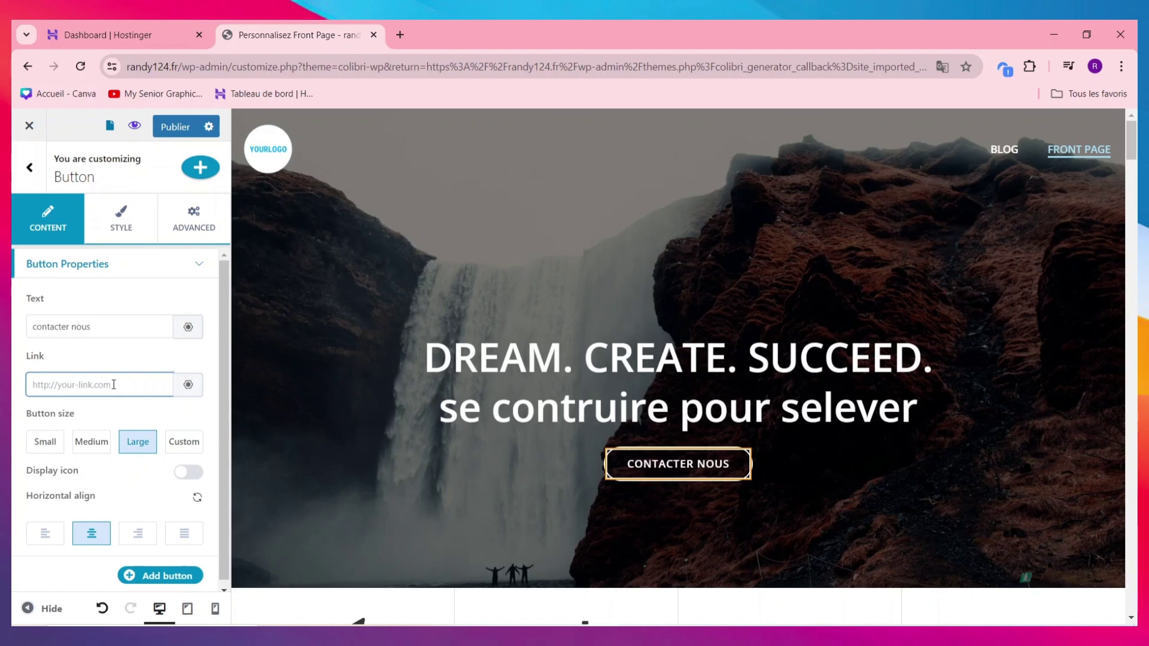
type("youtube.com")
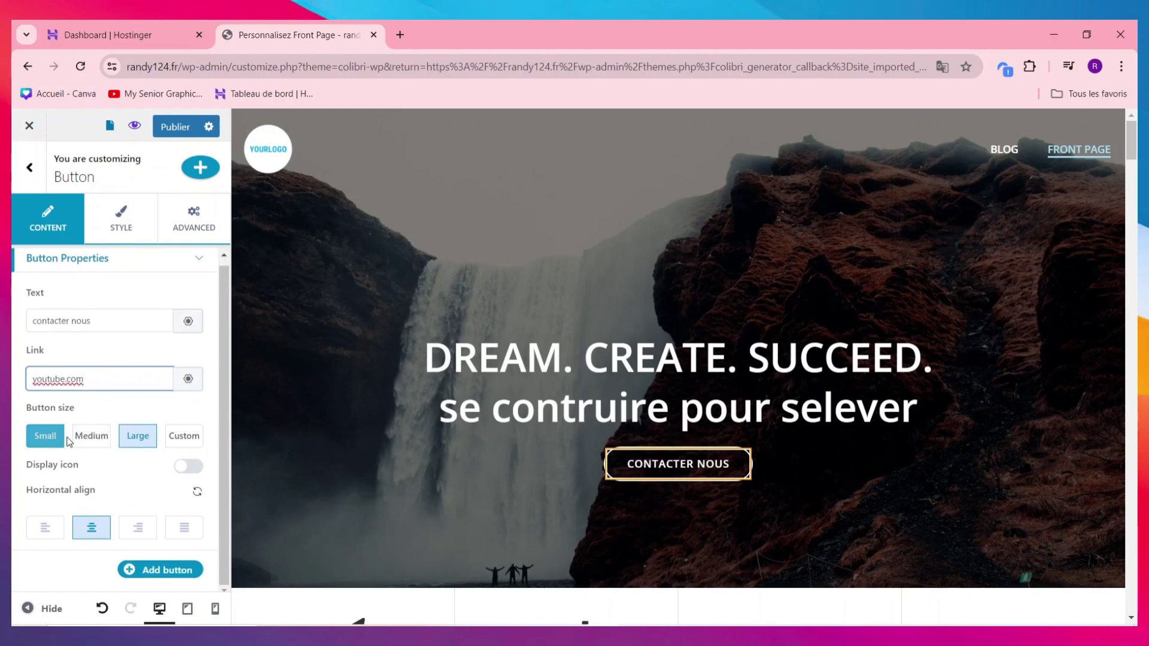
Step: Try the Medium size and left alignment on the "contacter nous" button, and return it to Large and centred
scroll(90, 448, "down", 1)
left_click(92, 438)
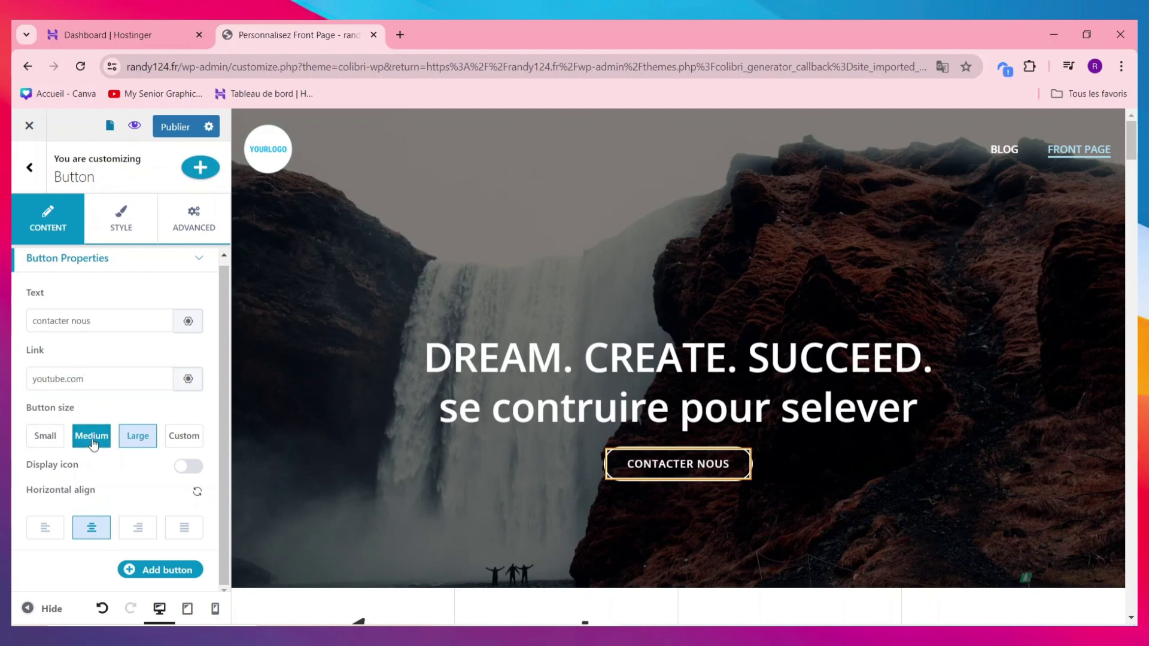
left_click(146, 442)
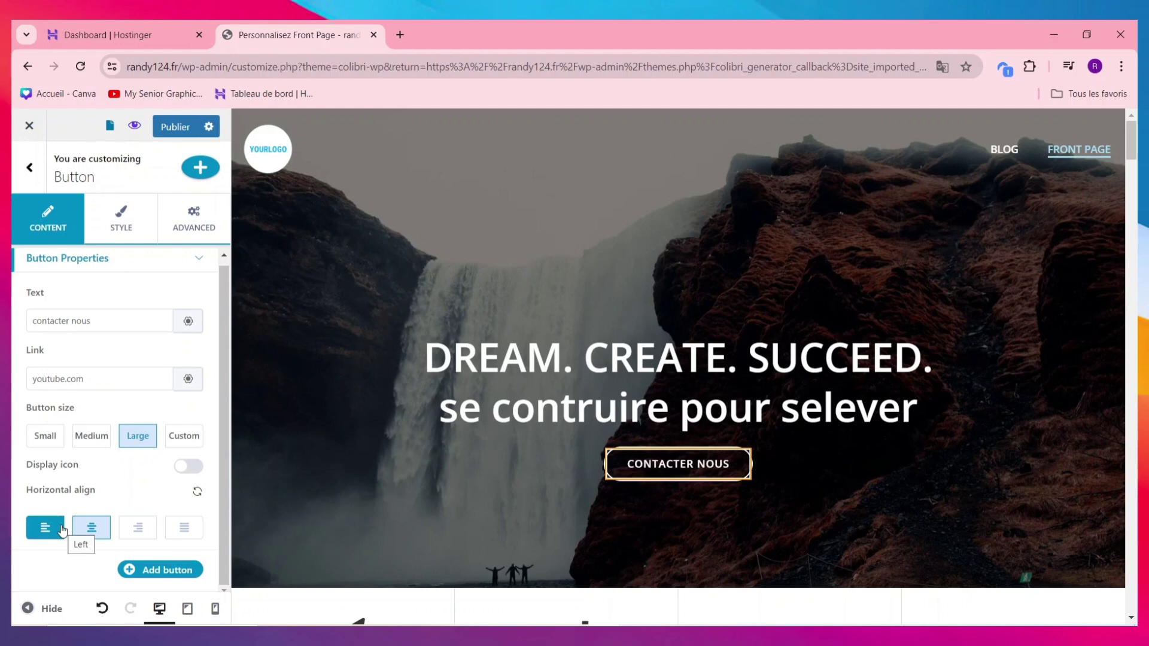
left_click(63, 530)
left_click(102, 525)
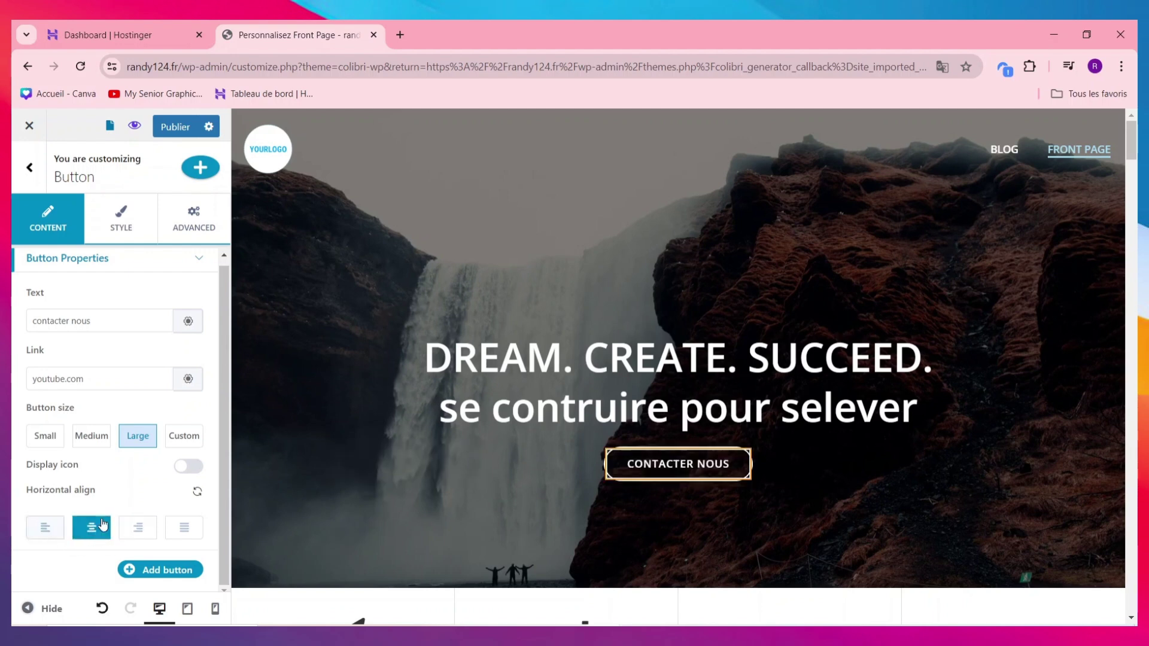
scroll(144, 466, "up", 1)
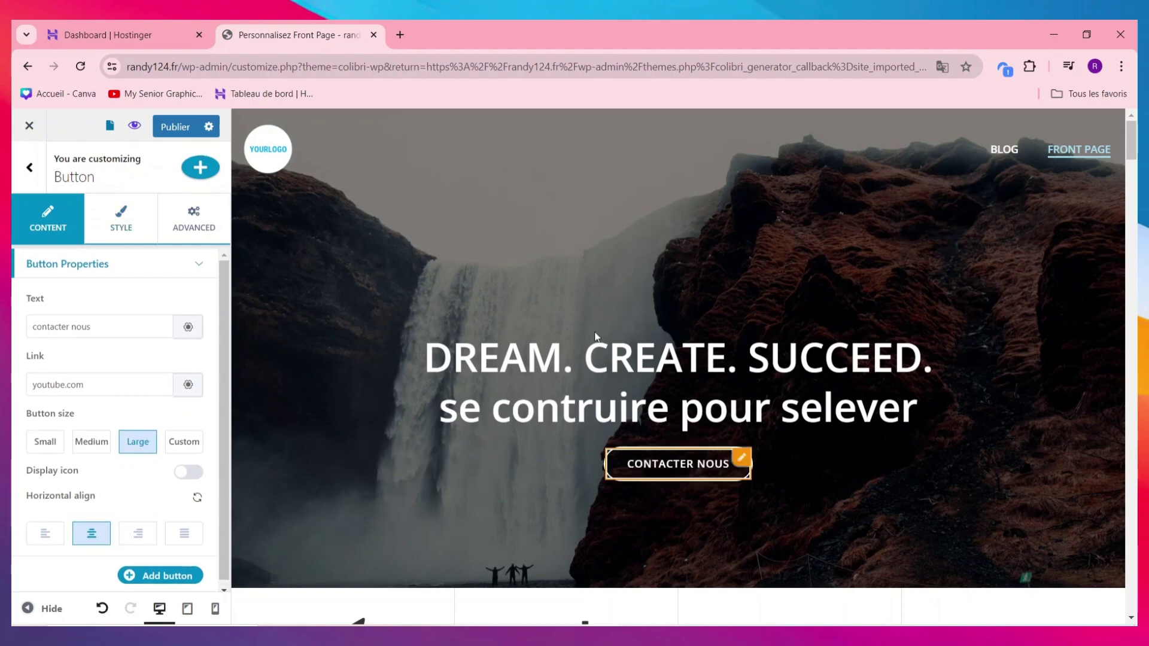
Step: Link the header logo to the home page and replace its image with a cropped version of the waterfall photo from the media library
left_click(353, 155)
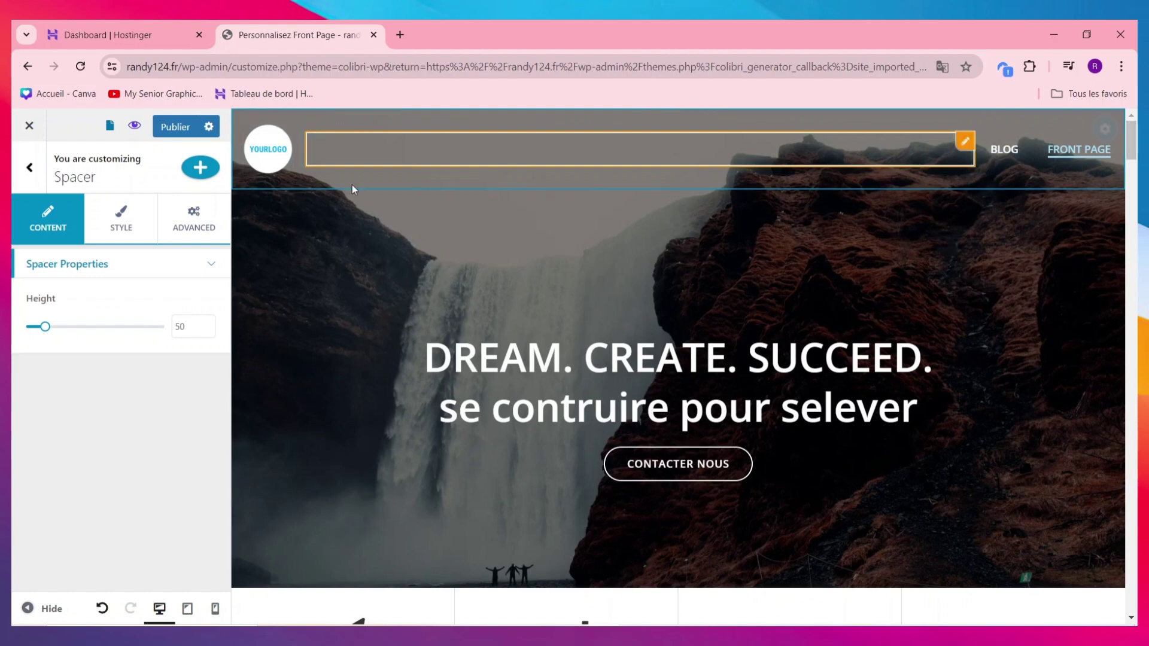
left_click(271, 148)
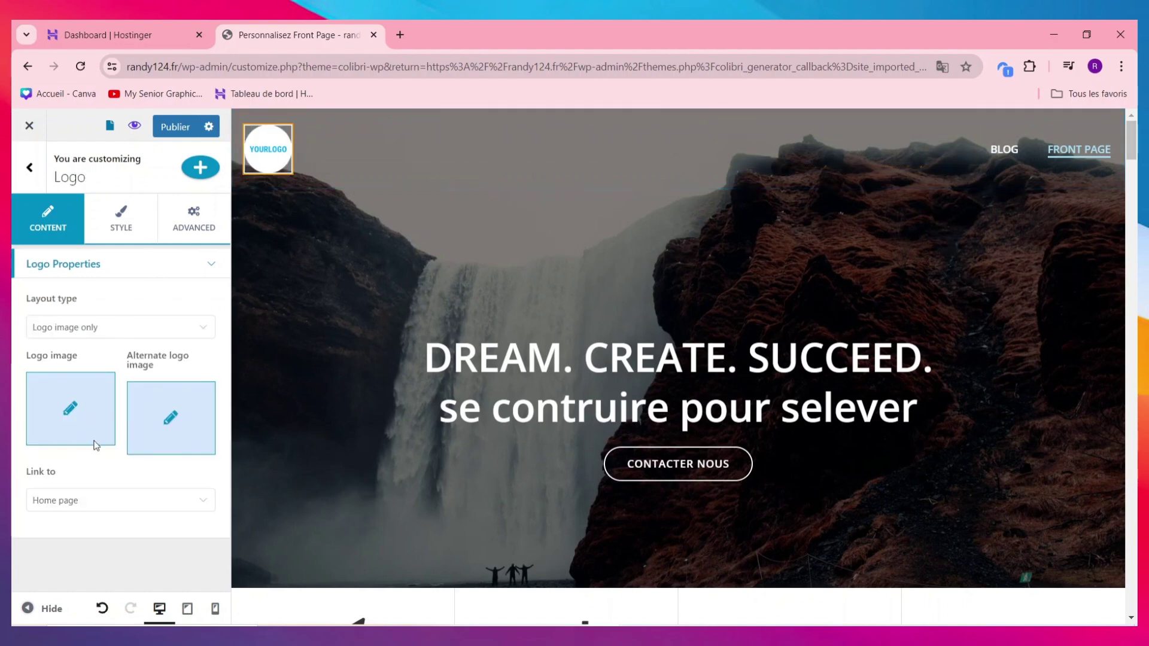
left_click(109, 502)
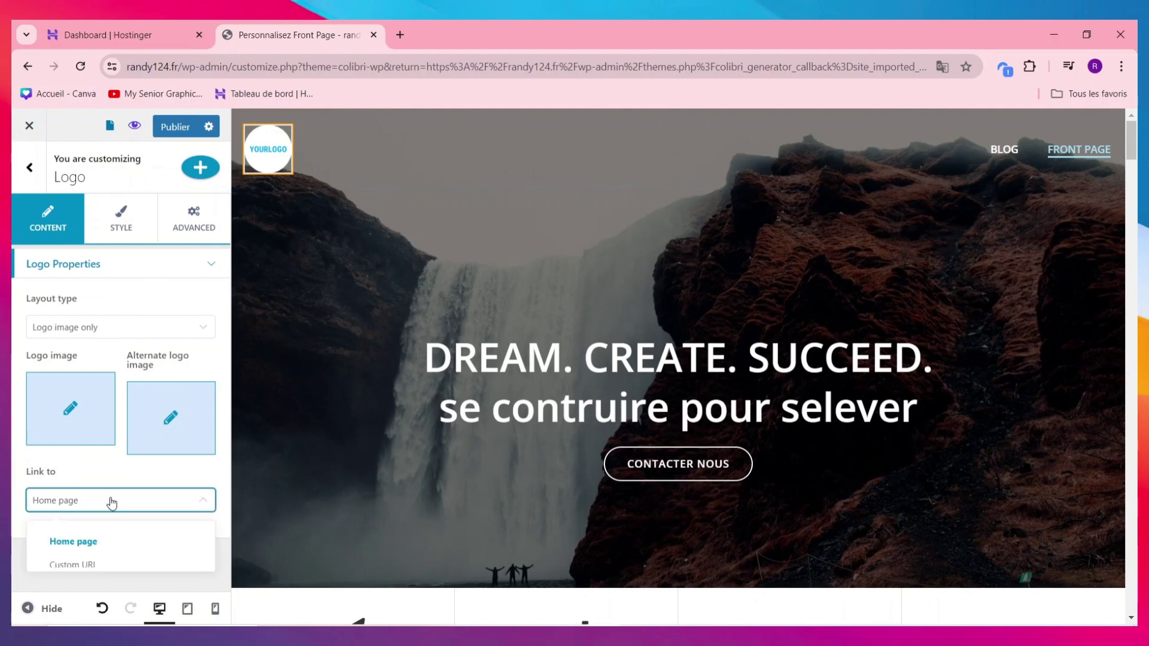
left_click(103, 543)
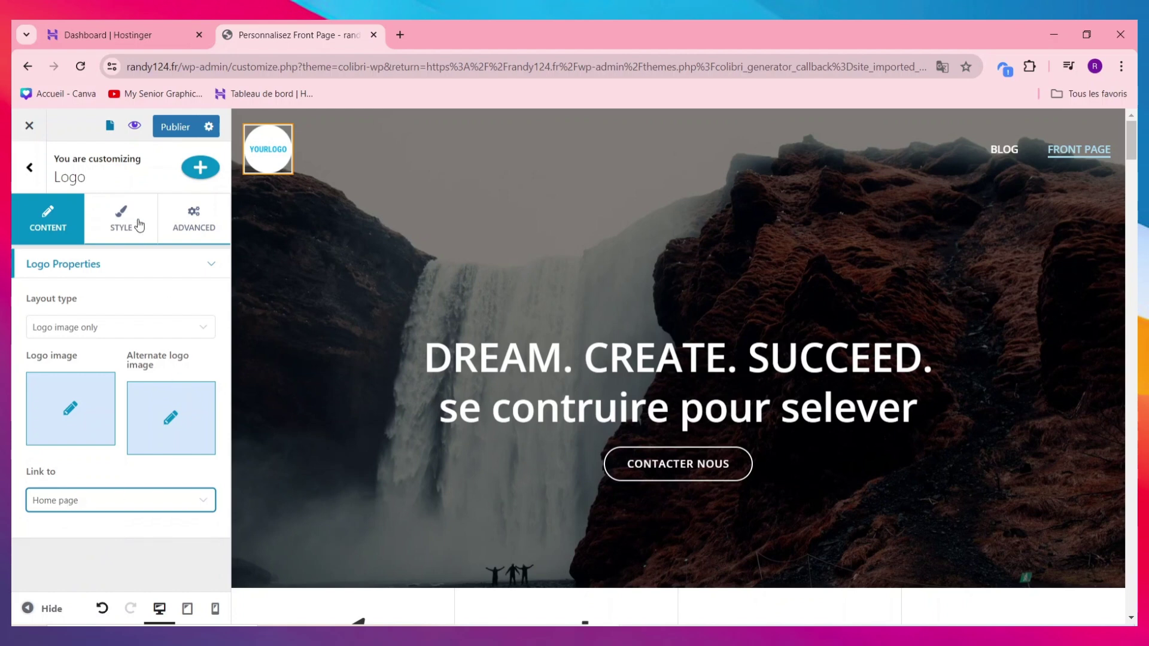
left_click(74, 412)
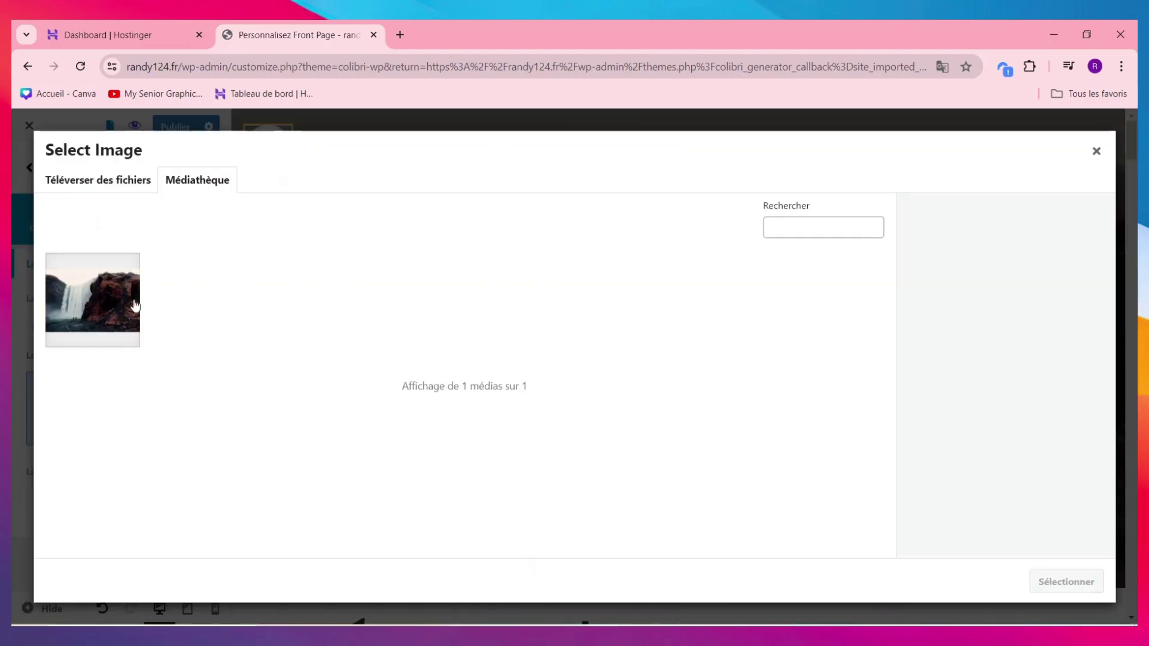
left_click(98, 313)
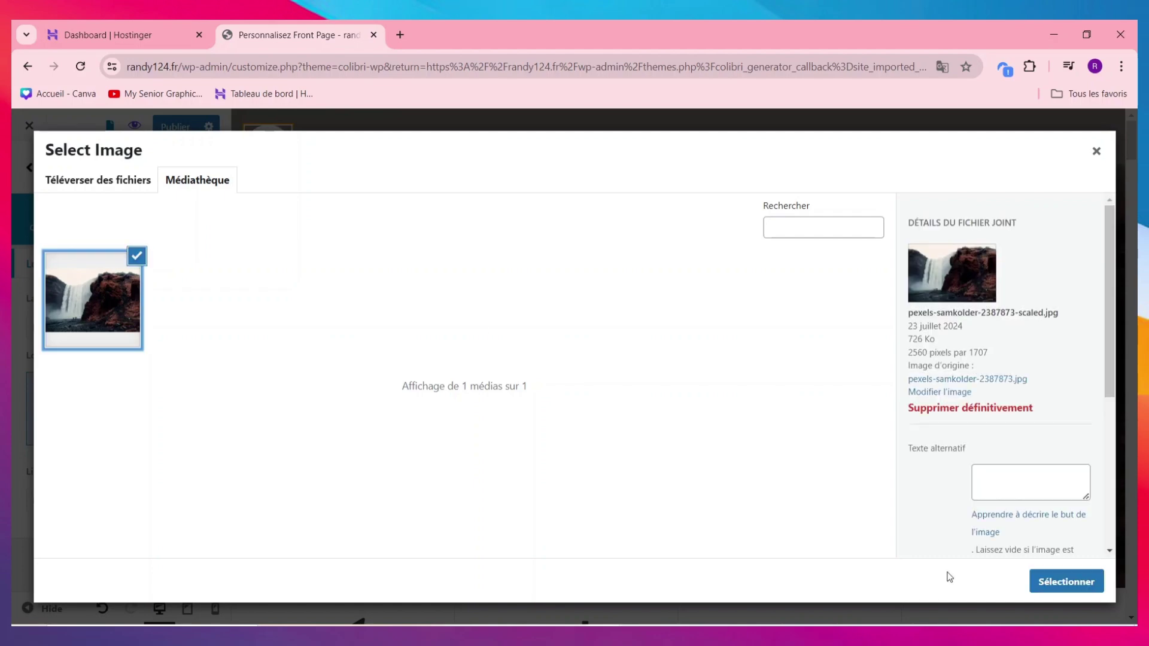
left_click(1044, 581)
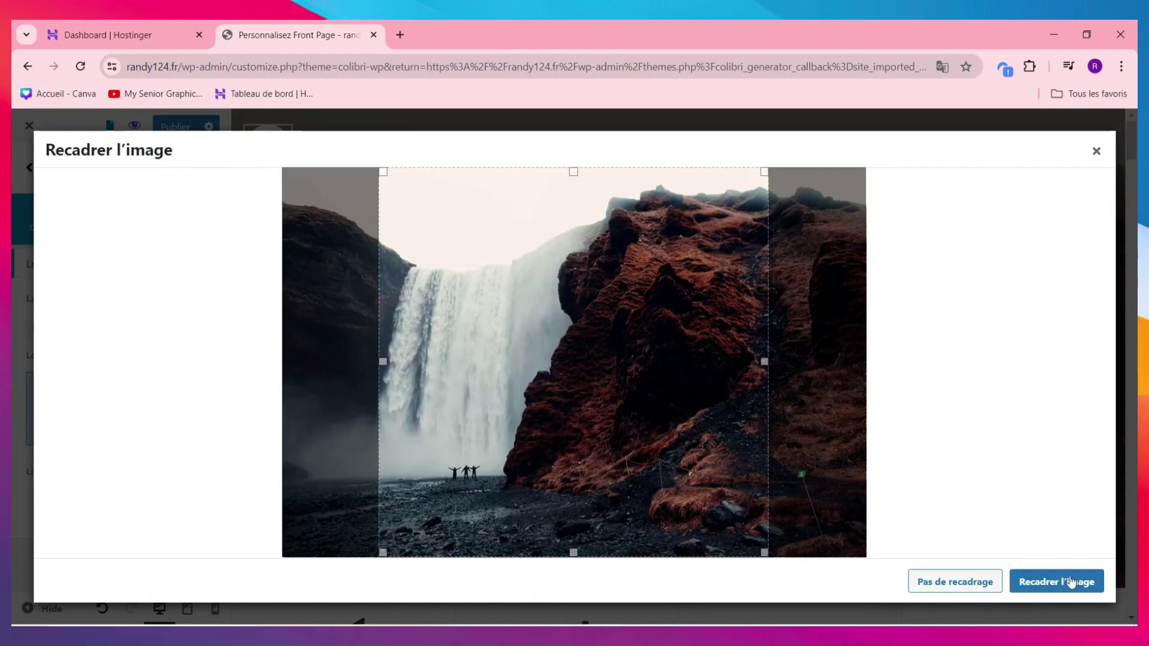
left_click(1060, 590)
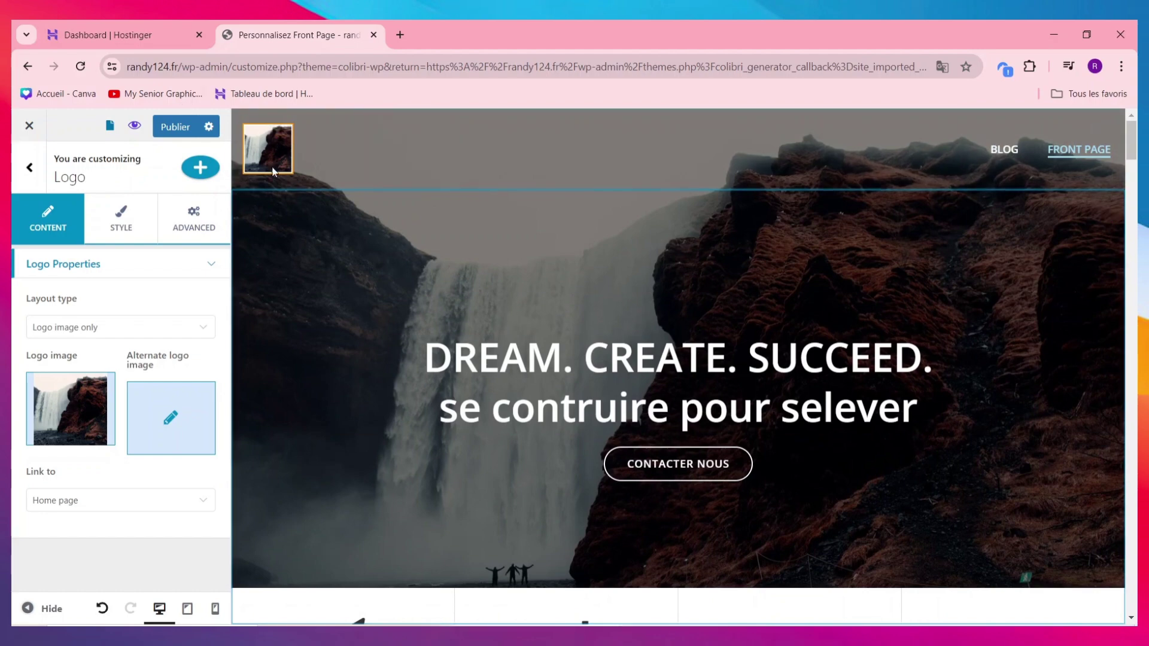
Step: Examine the four-column features block below the Hero, including the settings of its columns, headings and icons
scroll(636, 426, "down", 10)
scroll(617, 398, "up", 4)
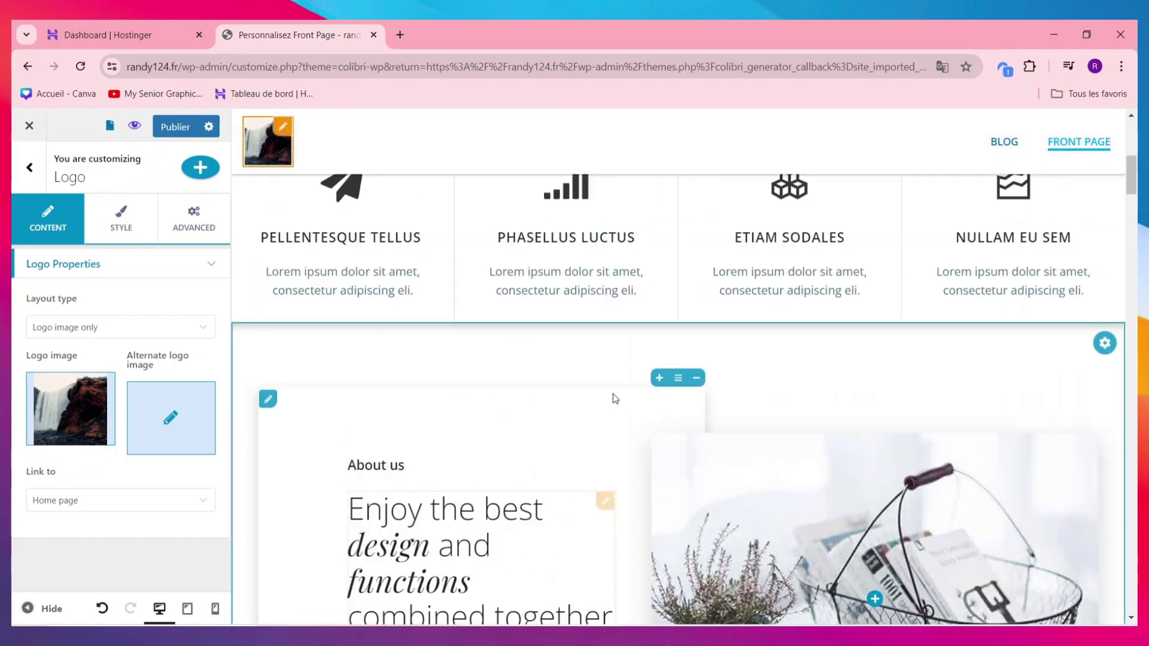
left_click(562, 239)
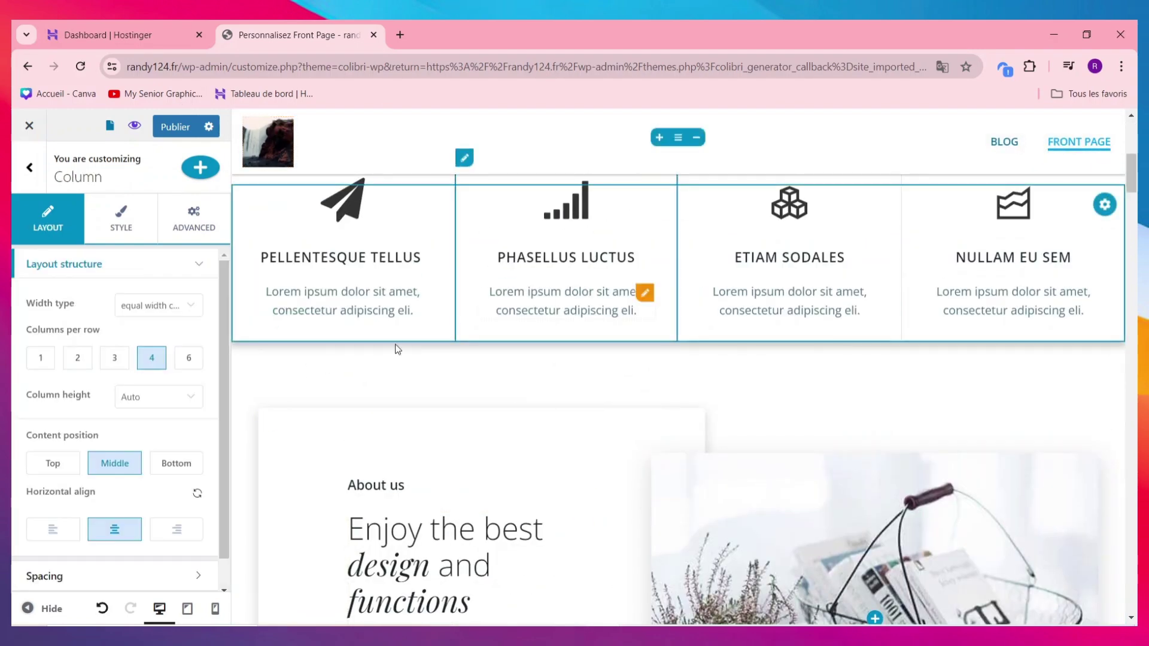
scroll(1063, 453, "up", 3)
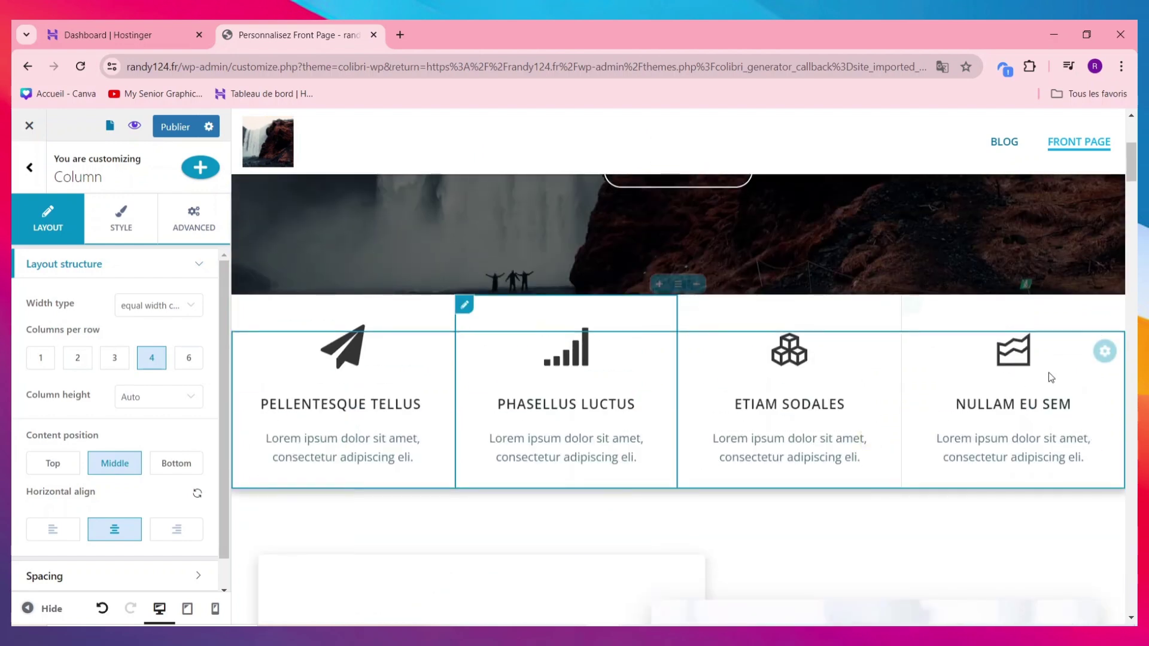
scroll(160, 441, "down", 1)
scroll(162, 443, "up", 1)
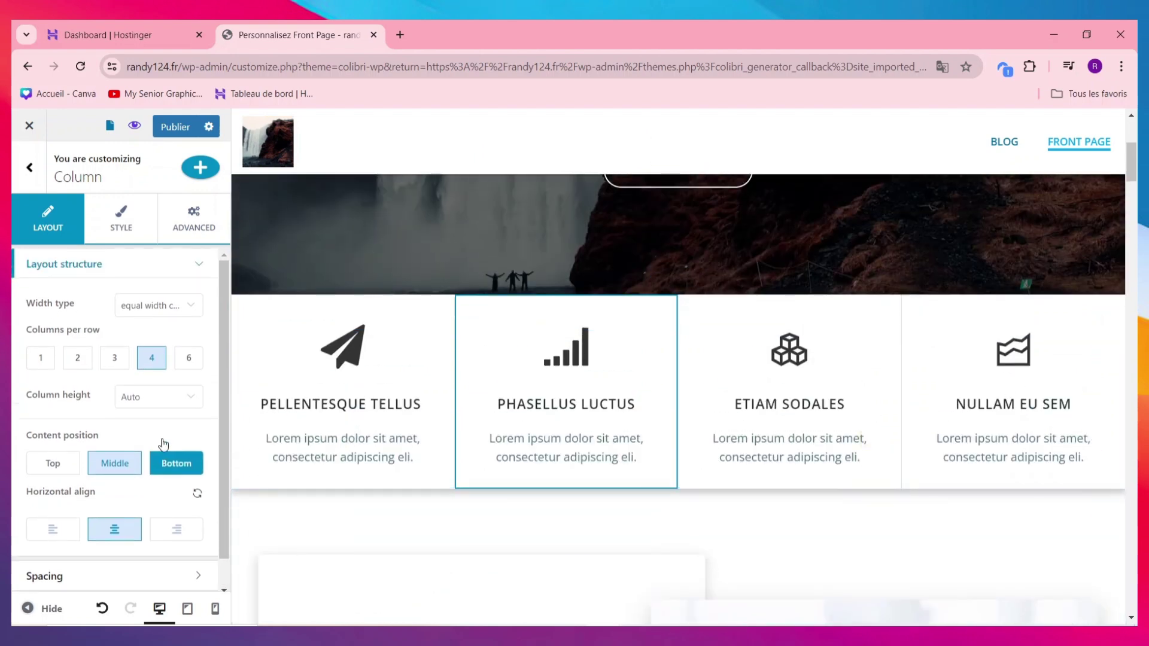
left_click(376, 406)
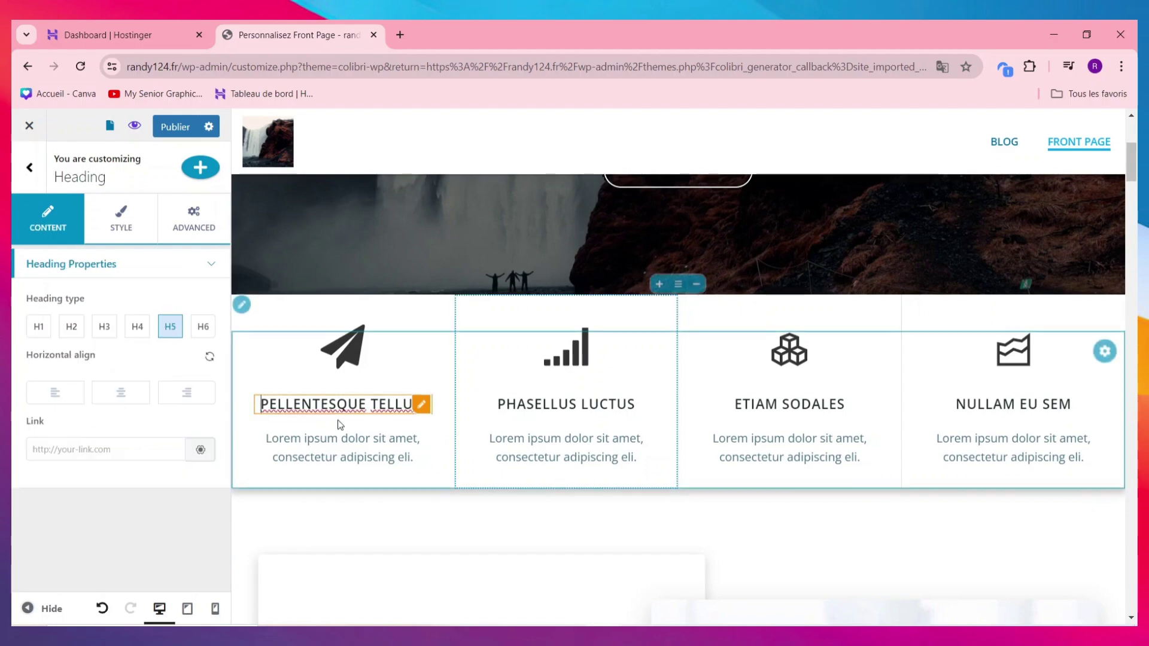
left_click(345, 341)
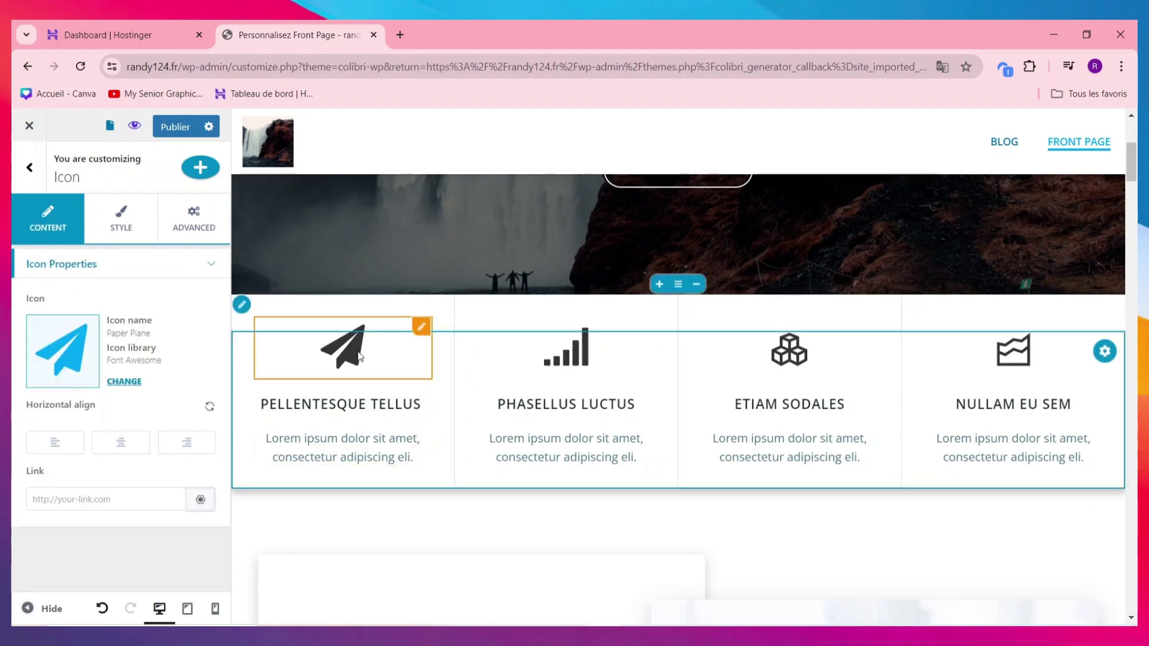
left_click(799, 347)
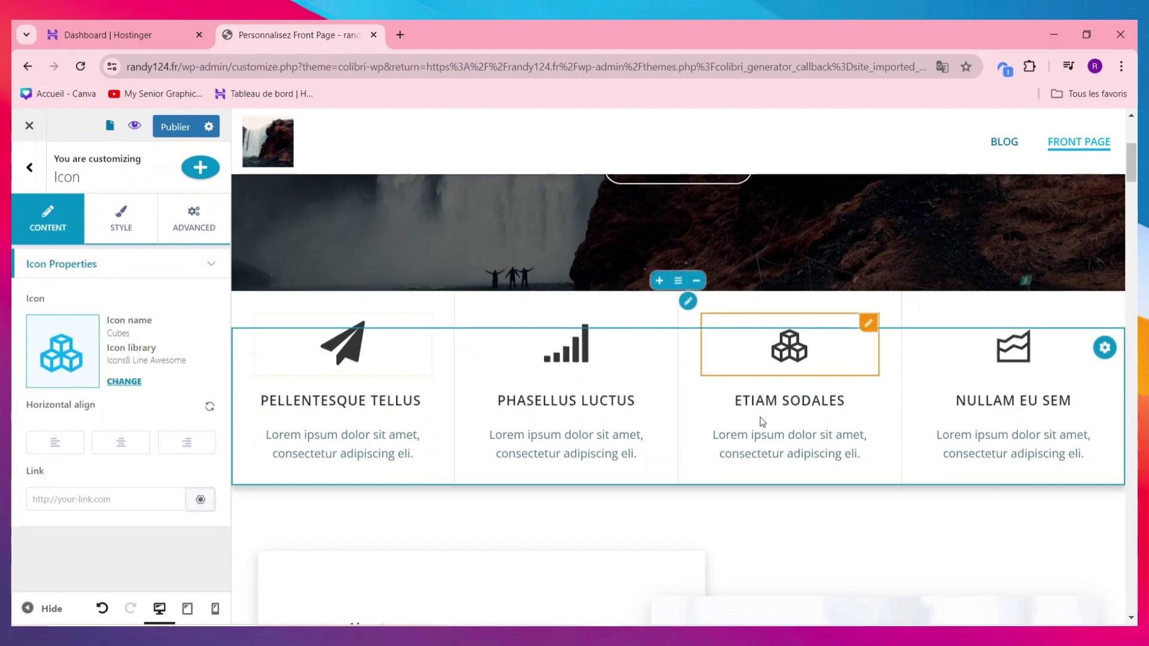
scroll(760, 418, "down", 5)
scroll(778, 403, "up", 10)
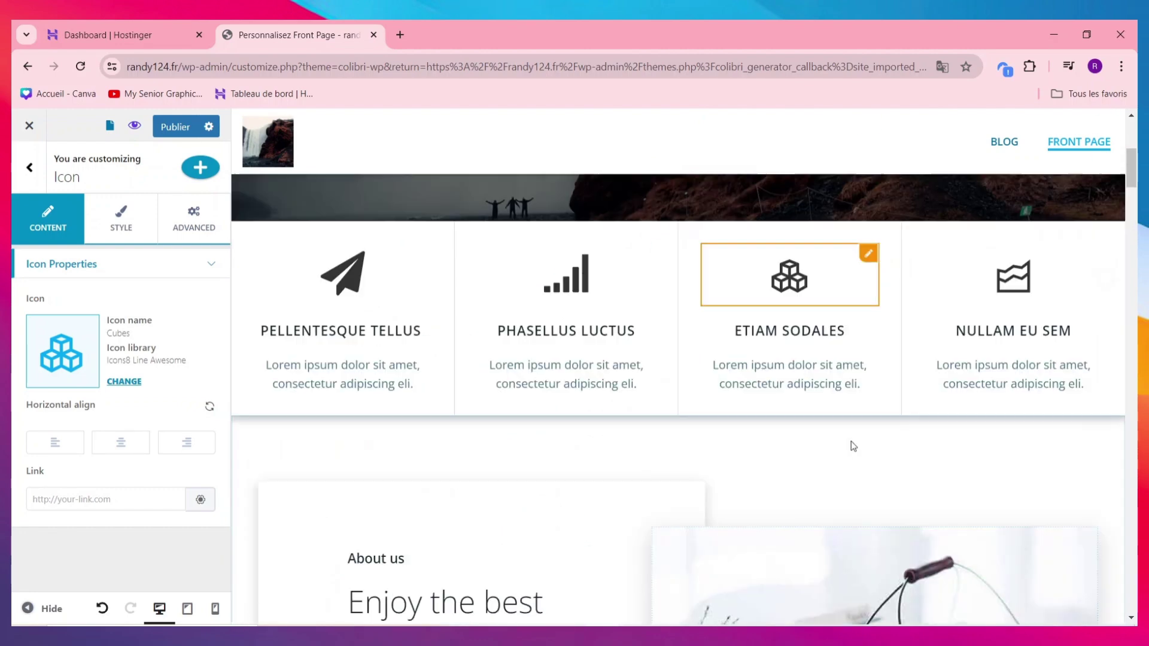
Step: Open the layout settings of the "About us" block and look at its available block actions
scroll(826, 418, "down", 3)
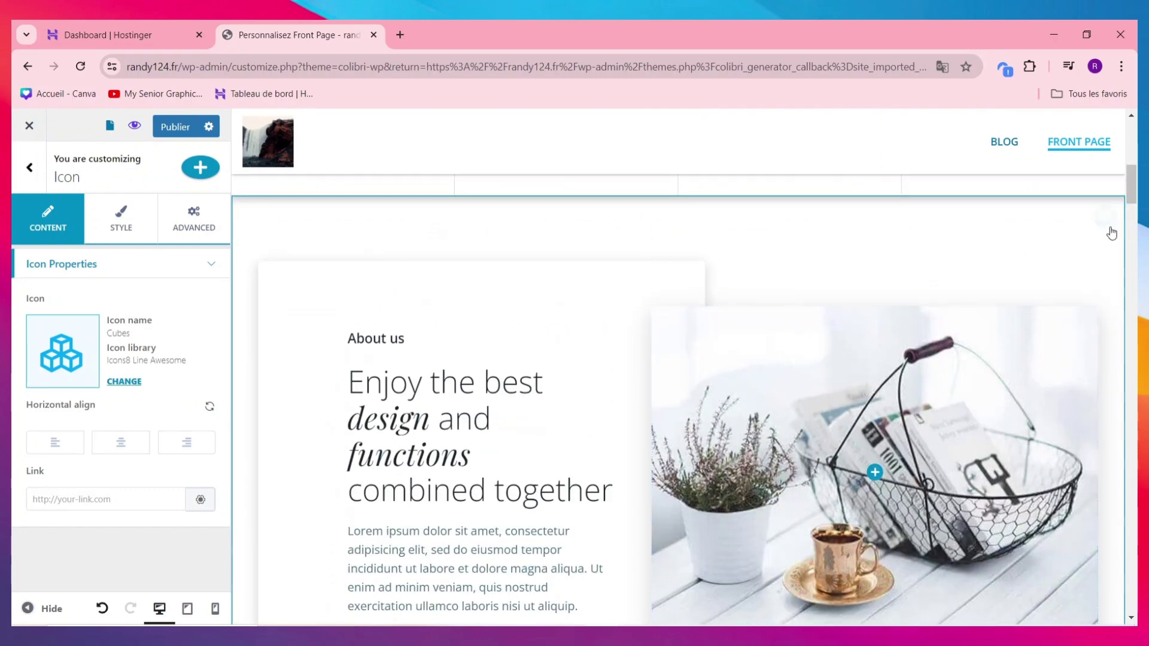
mouse_move(1105, 217)
left_click(1089, 274)
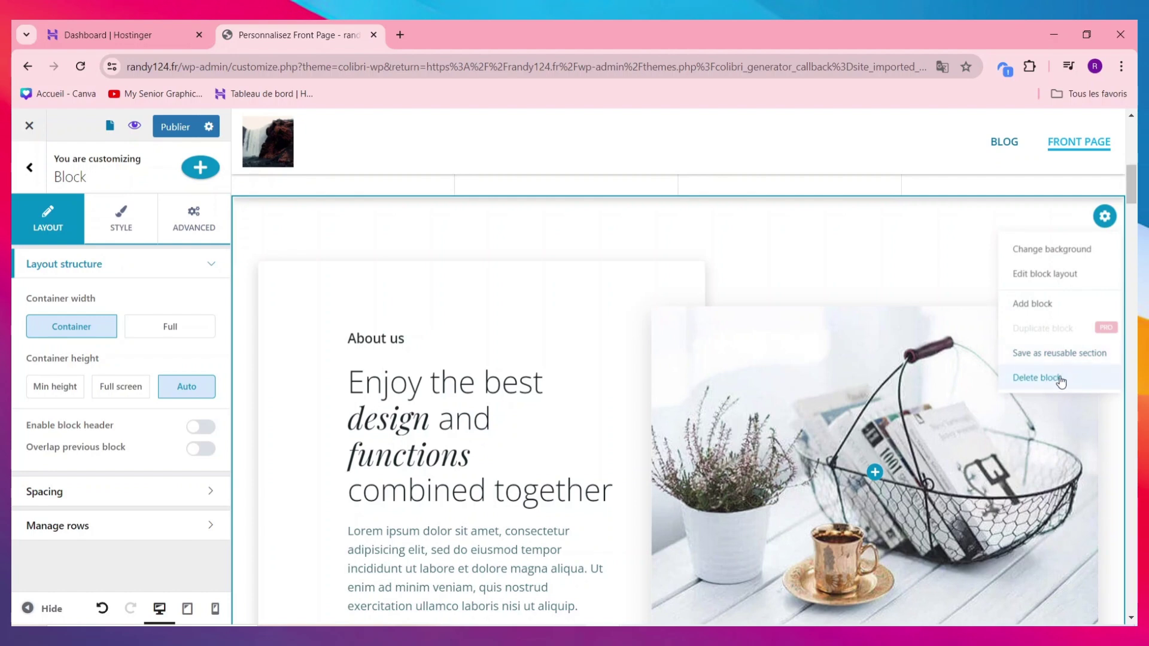
left_click(1017, 378)
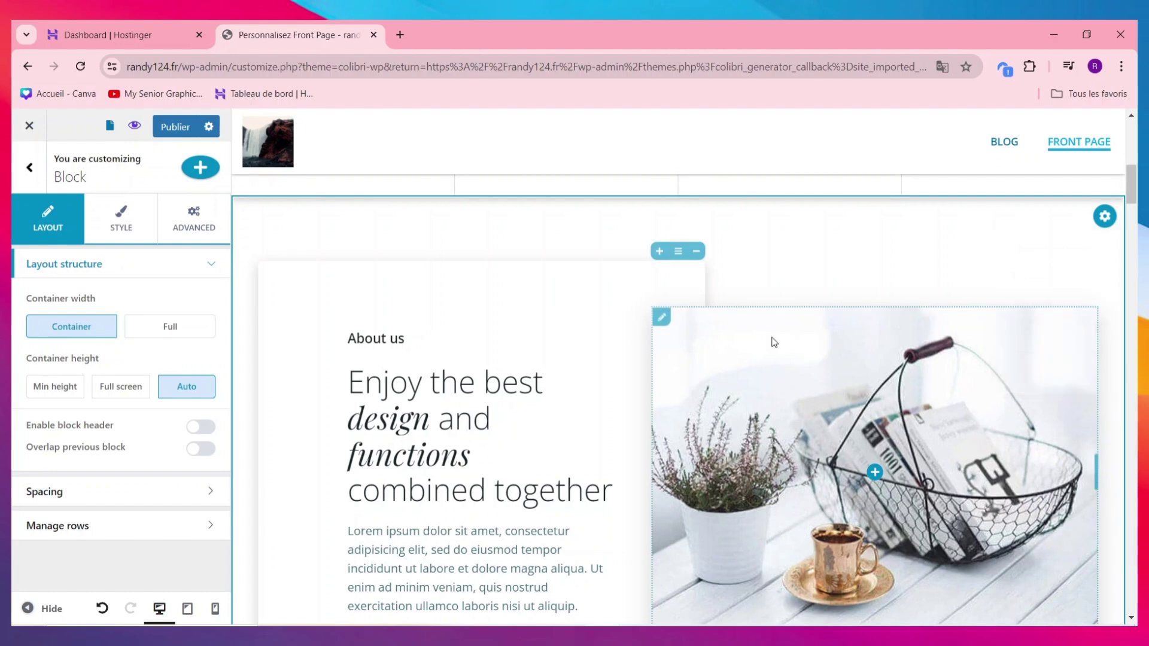
Step: Review the front page's remaining sections, from the testimonials to the blog posts and the contact block
scroll(750, 386, "down", 5)
scroll(754, 380, "down", 15)
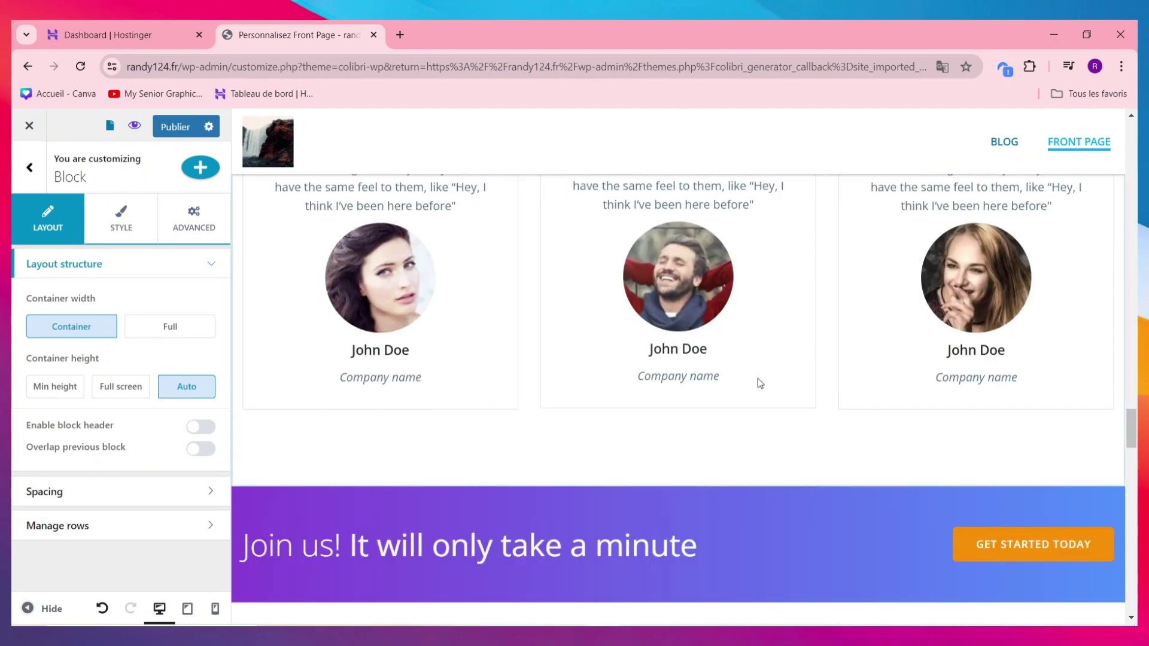
scroll(760, 374, "down", 15)
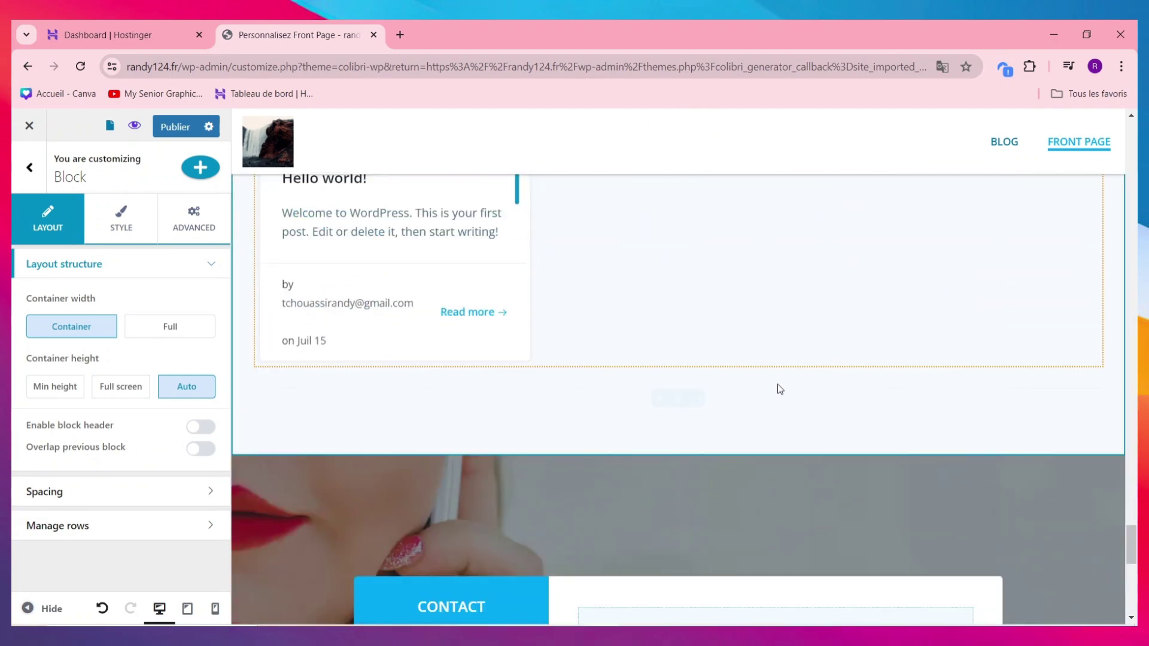
scroll(777, 381, "up", 10)
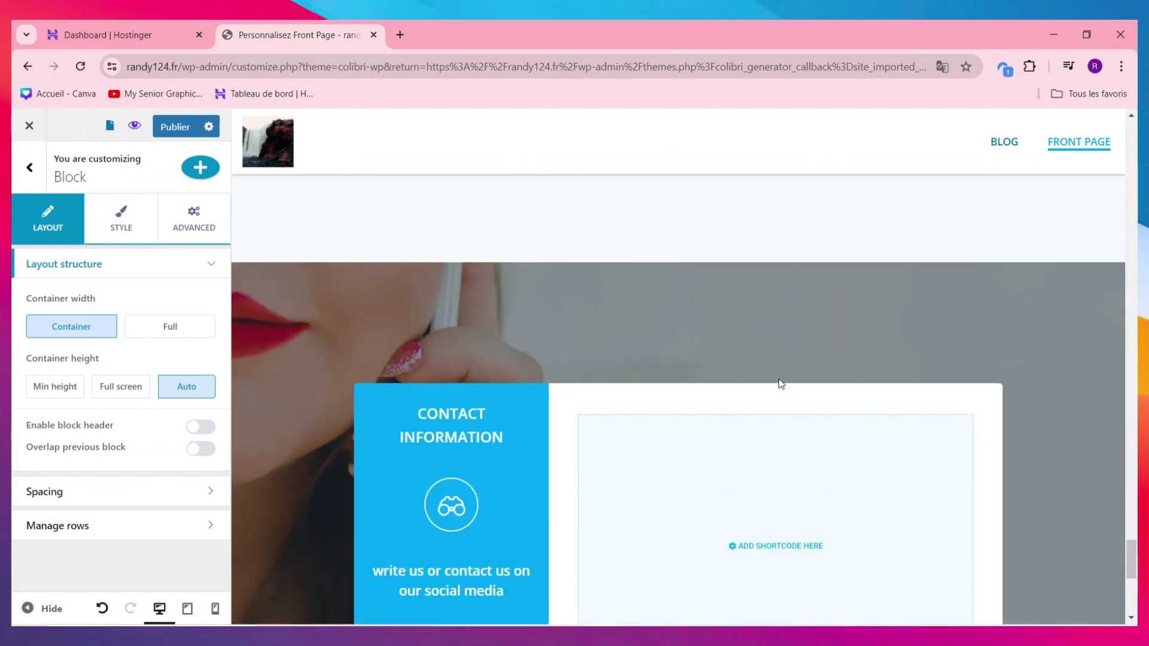
scroll(784, 375, "up", 15)
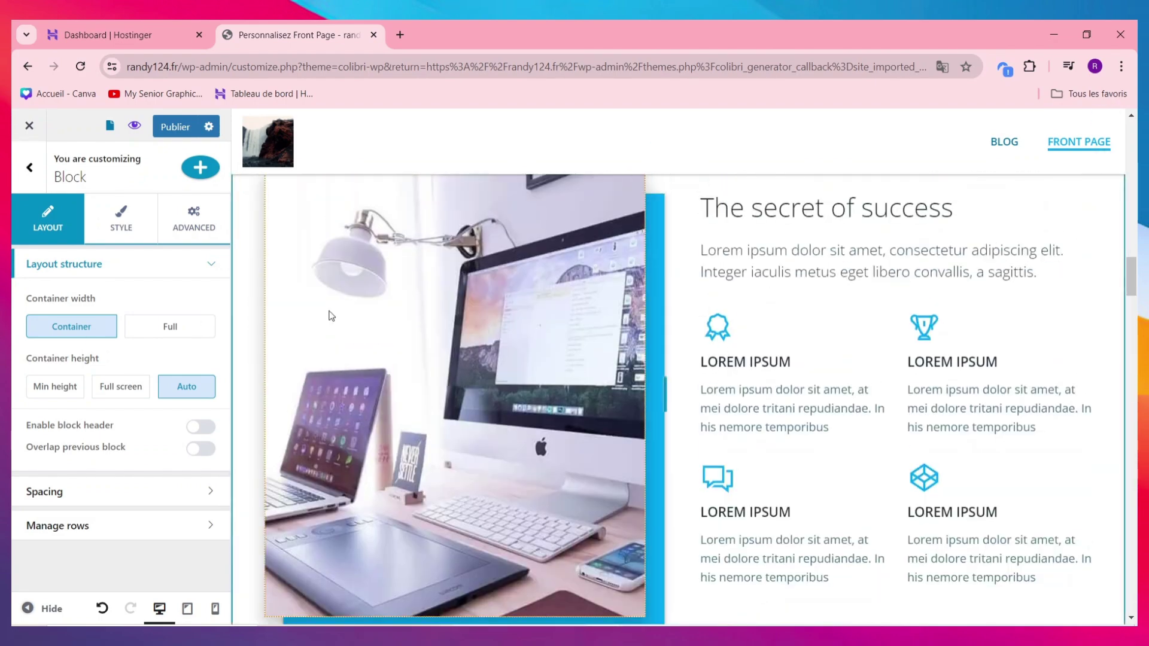
scroll(610, 326, "up", 5)
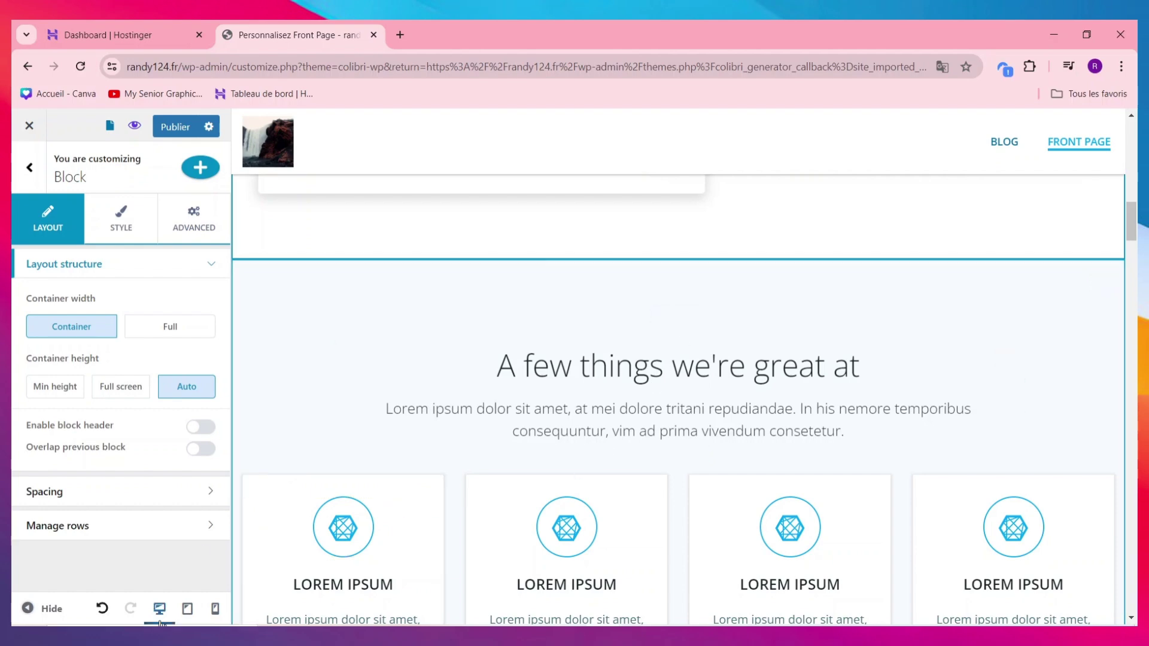
Step: Preview the front page in the tablet and mobile layouts and check how its sections stack on mobile
left_click(188, 609)
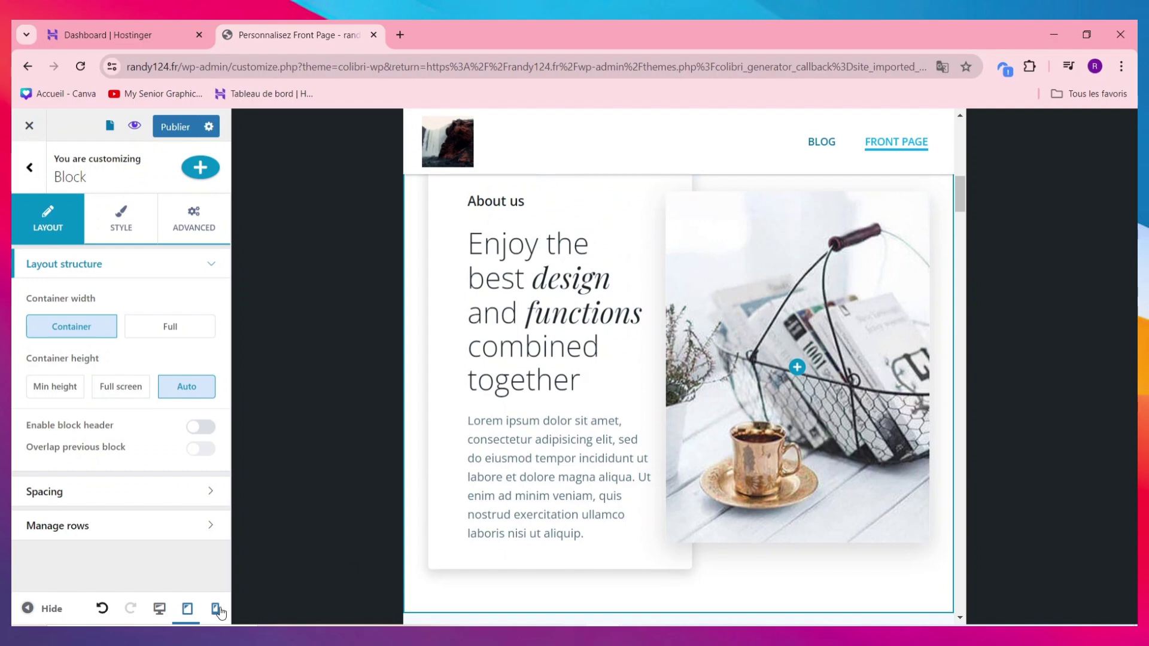
left_click(214, 610)
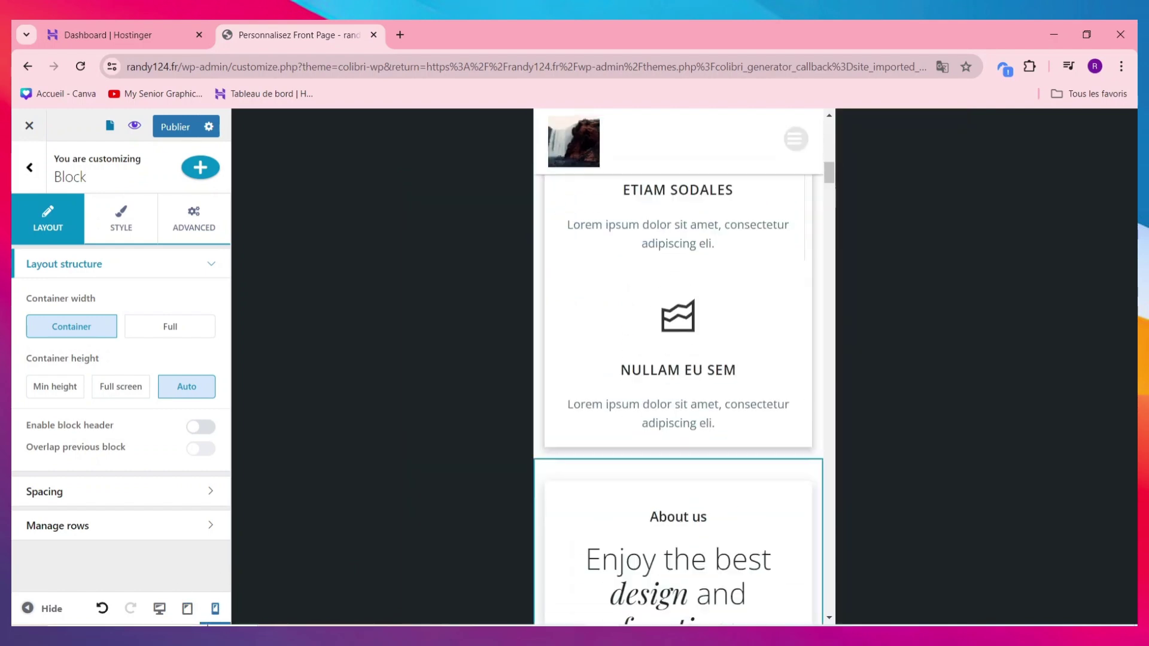
scroll(761, 408, "up", 10)
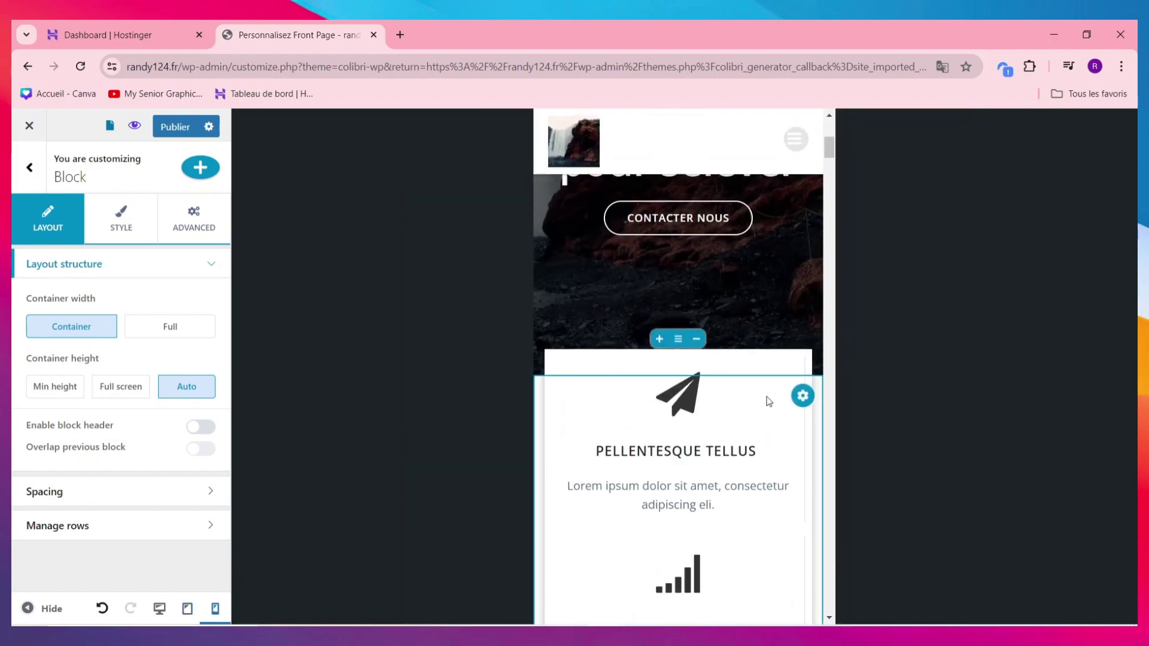
scroll(766, 395, "down", 3)
scroll(757, 397, "down", 10)
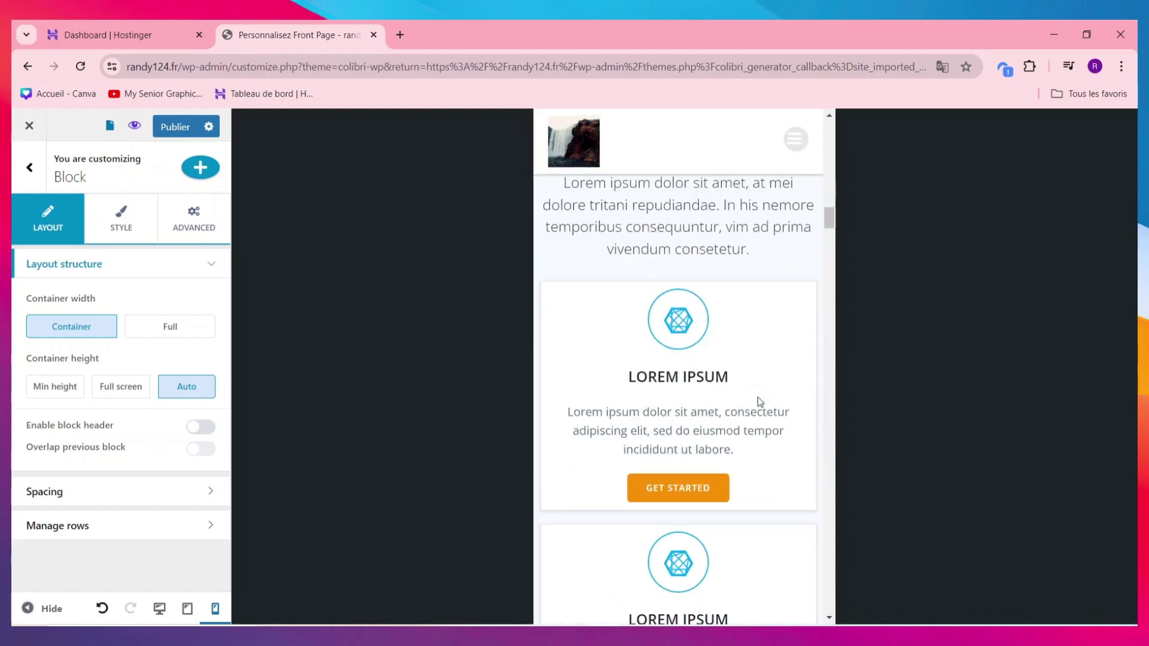
left_click(695, 278)
left_click(644, 257)
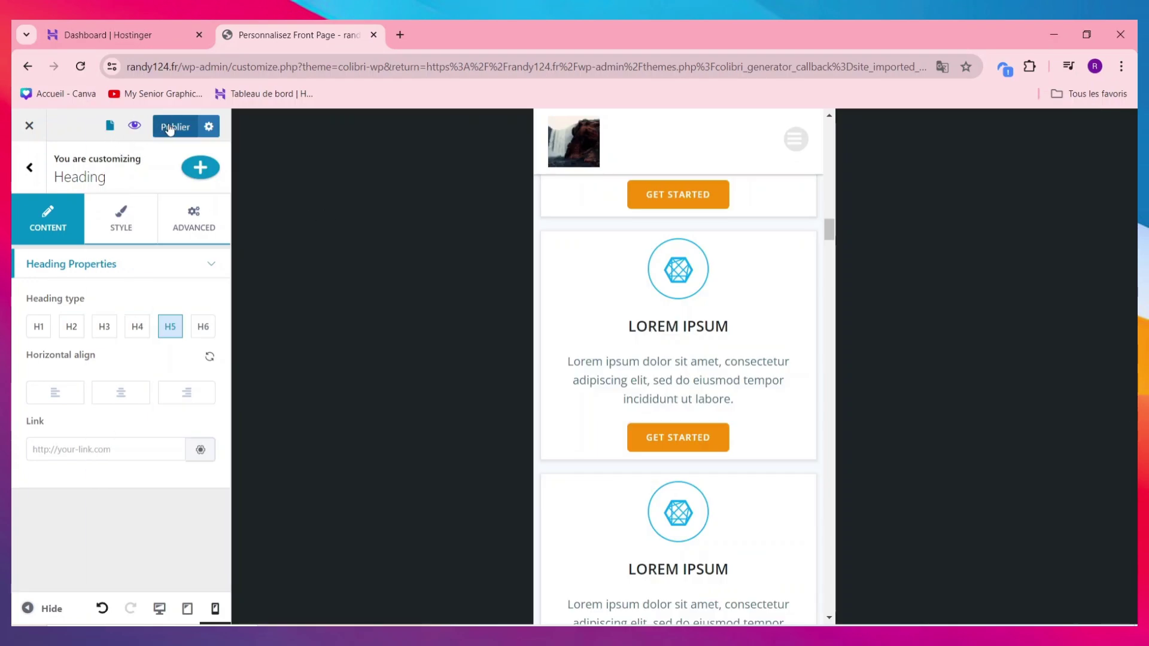
Step: Publish the front-page customizations and exit the customizer to the themes page
left_click(170, 128)
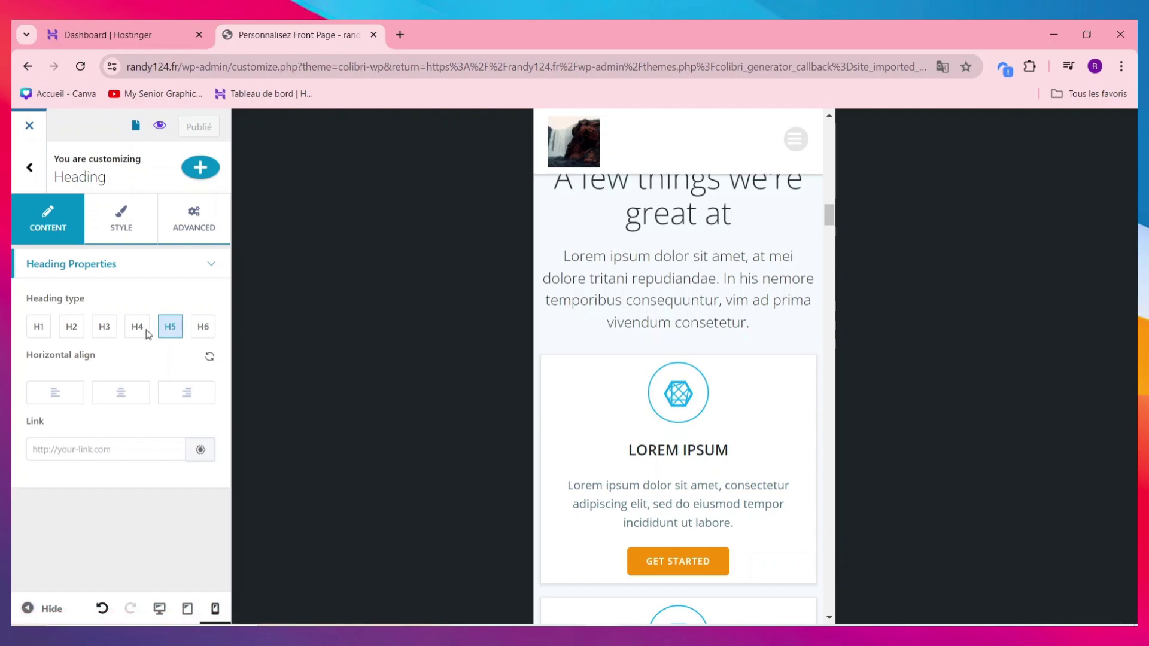
left_click(36, 125)
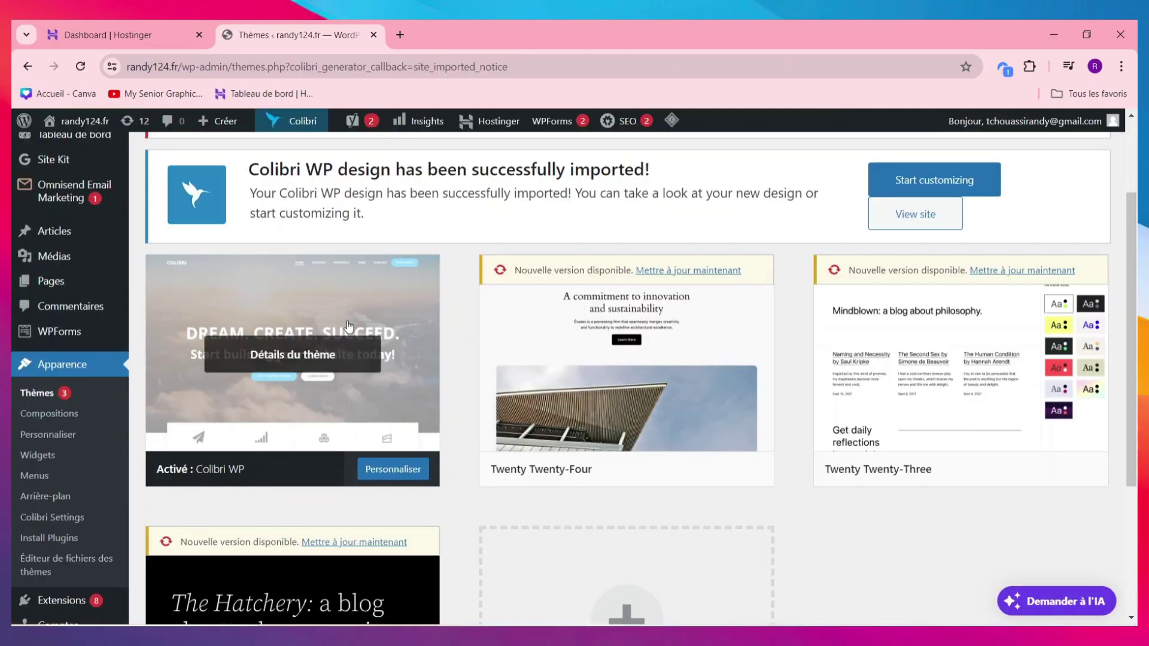
Step: Open the WordPress page for adding a new extension
scroll(103, 437, "down", 1)
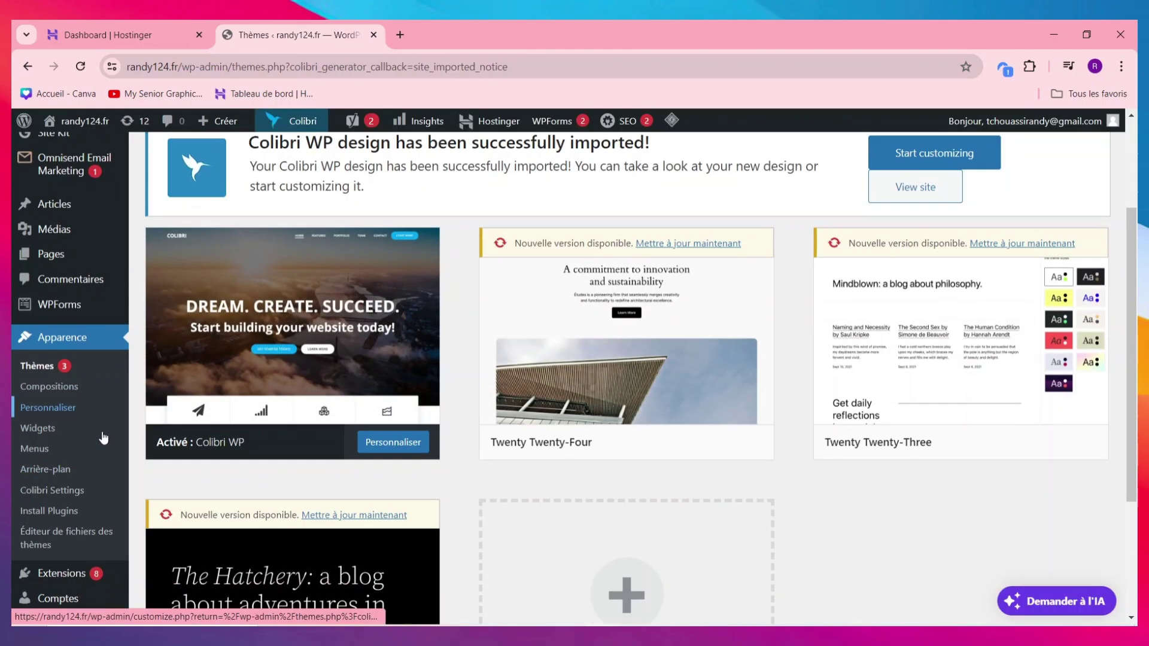
scroll(103, 438, "down", 2)
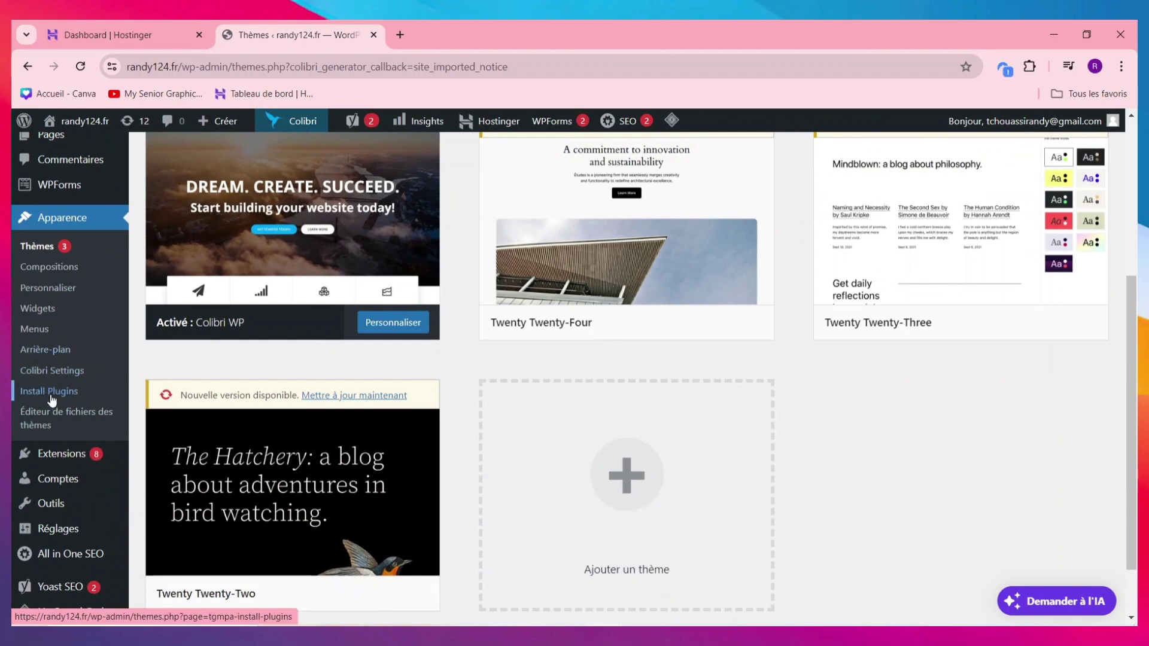
mouse_move(79, 464)
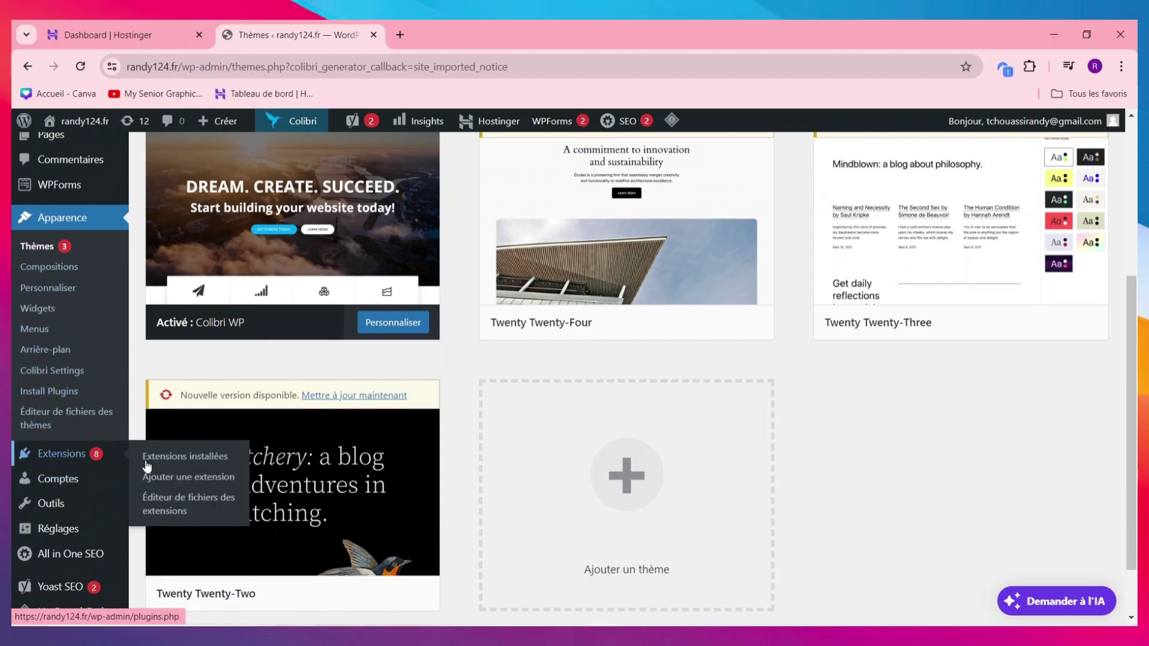
left_click(191, 477)
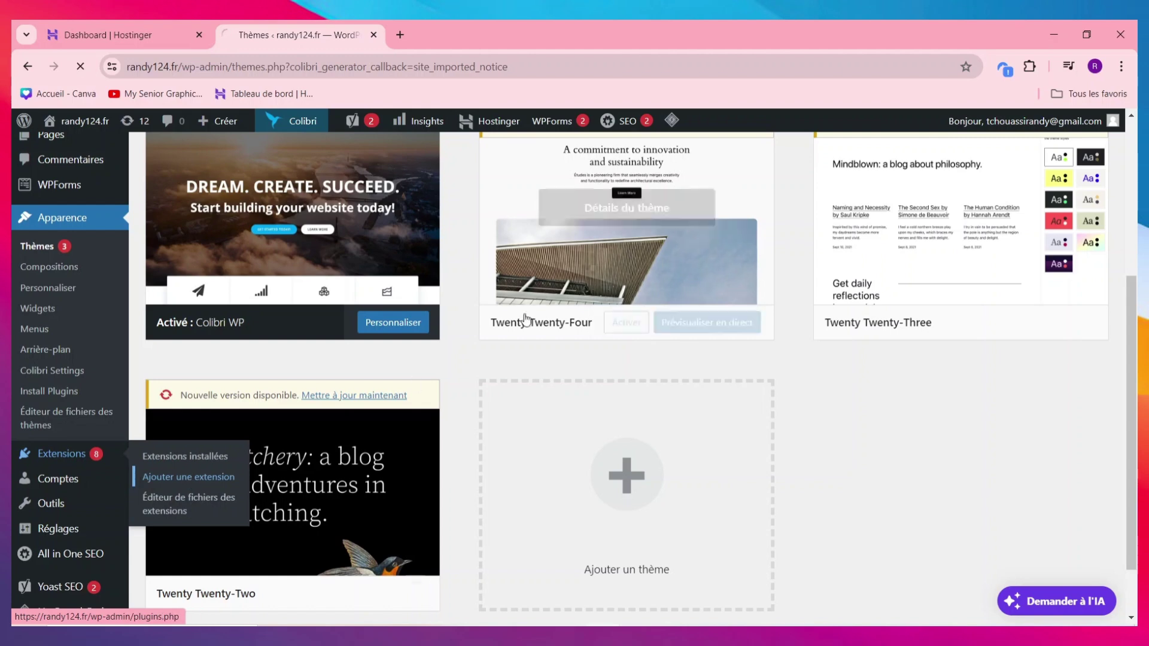
Step: Search the extensions for elementor, then install and activate Elementor Website Builder
left_click(963, 353)
type("element")
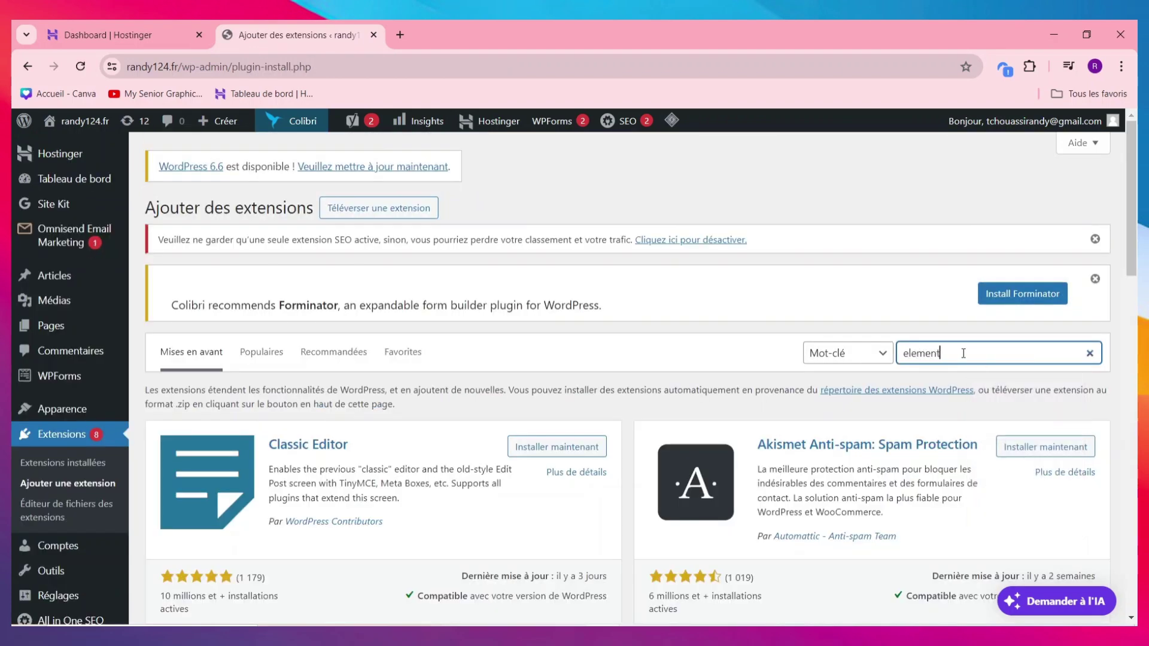
type("or")
scroll(170, 264, "down", 4)
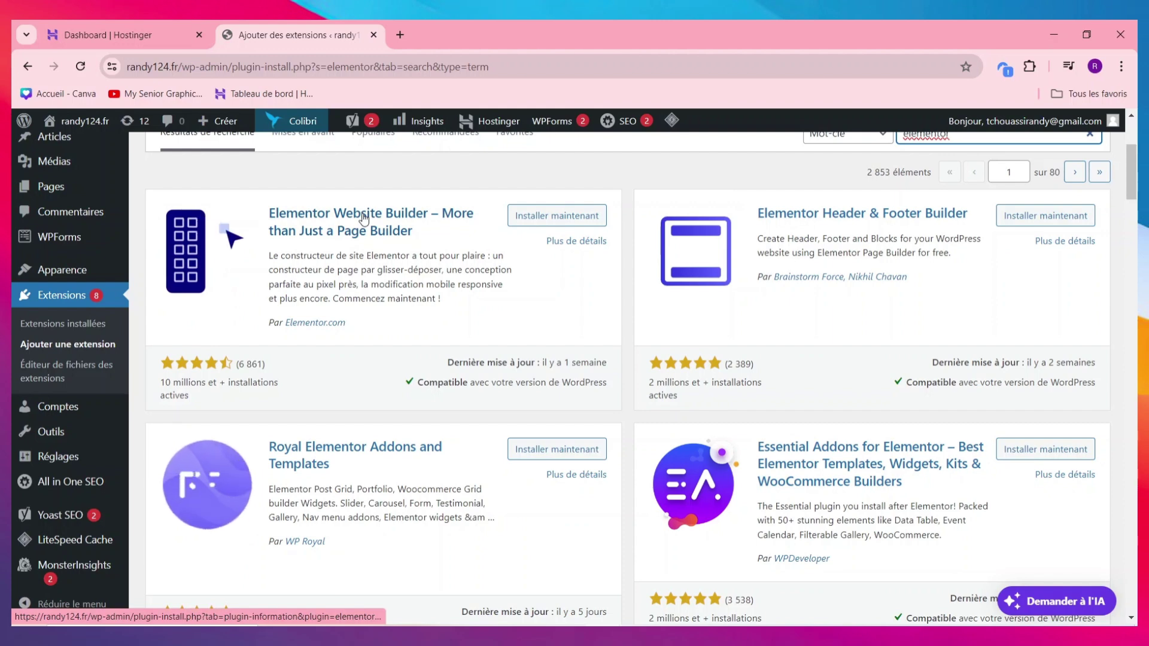
left_click(556, 216)
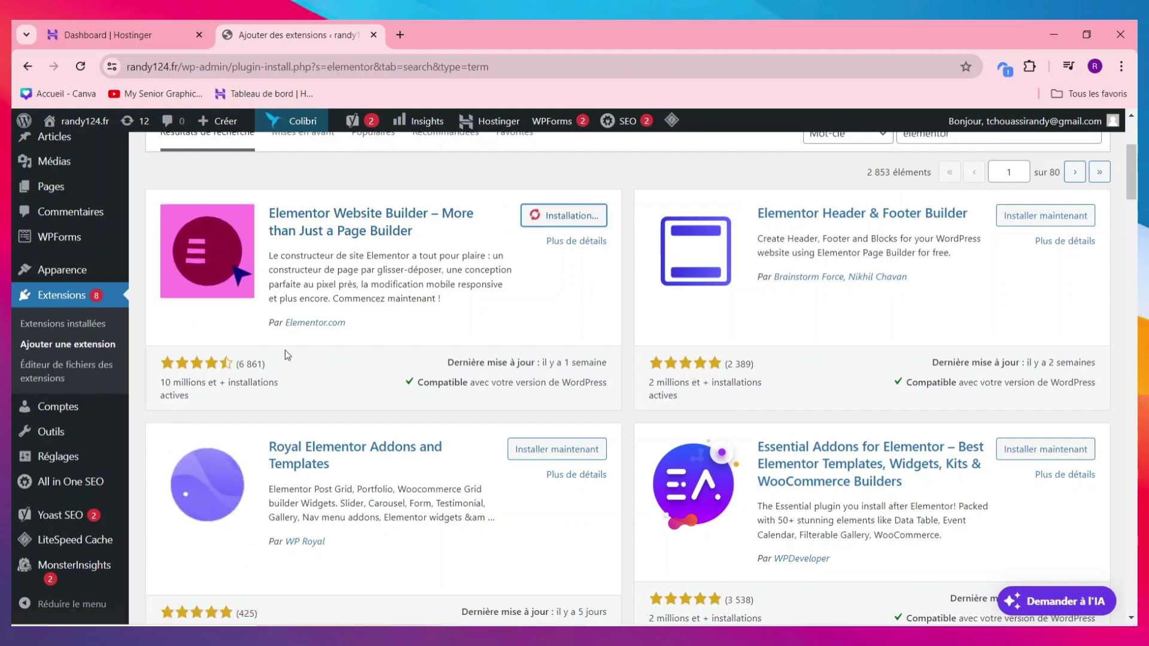
Step: Create a navigation menu named "menu" with the Header primary menu and In Page Menu locations selected
mouse_move(64, 424)
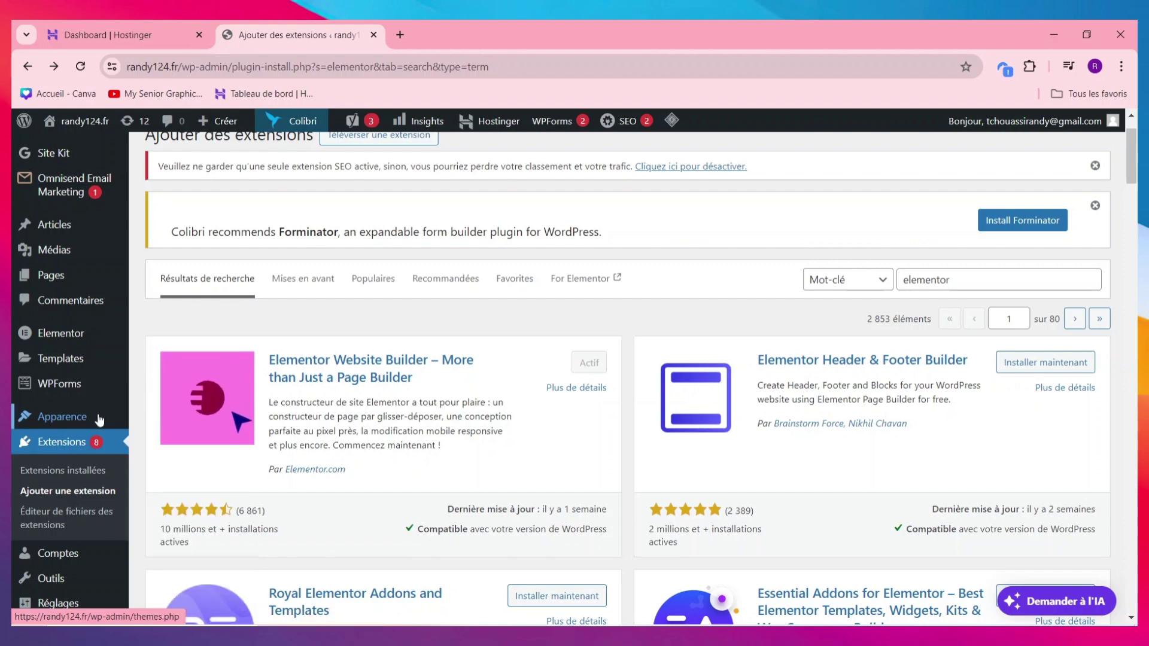
left_click(180, 483)
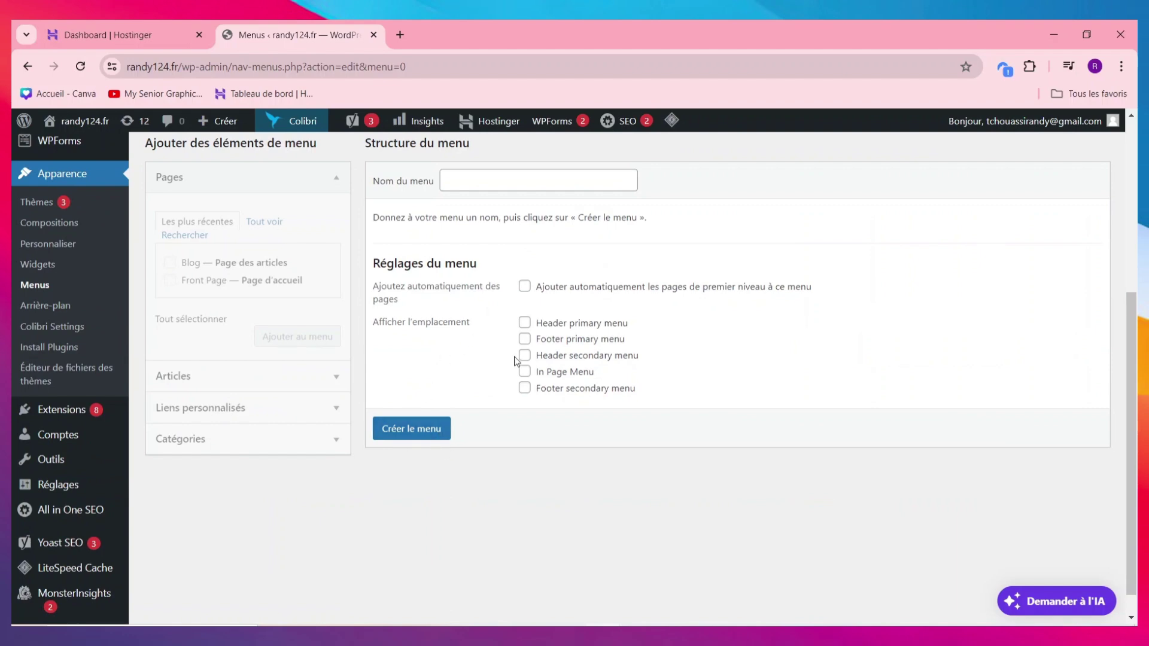
left_click(525, 323)
scroll(527, 299, "up", 1)
left_click(512, 261)
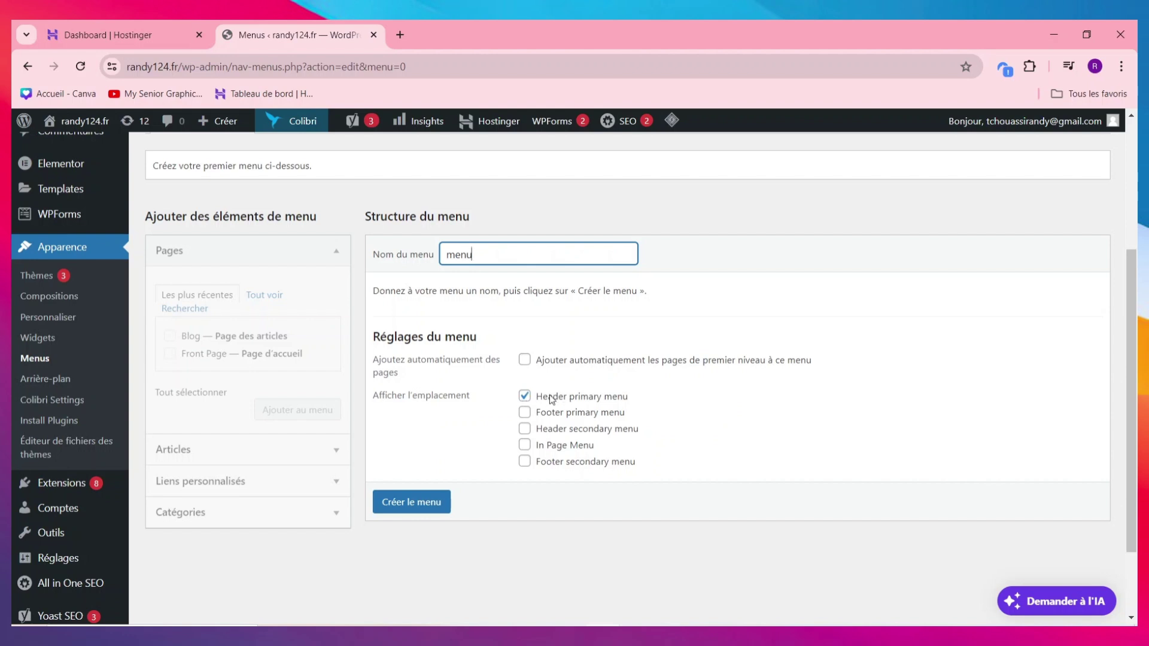
left_click(525, 445)
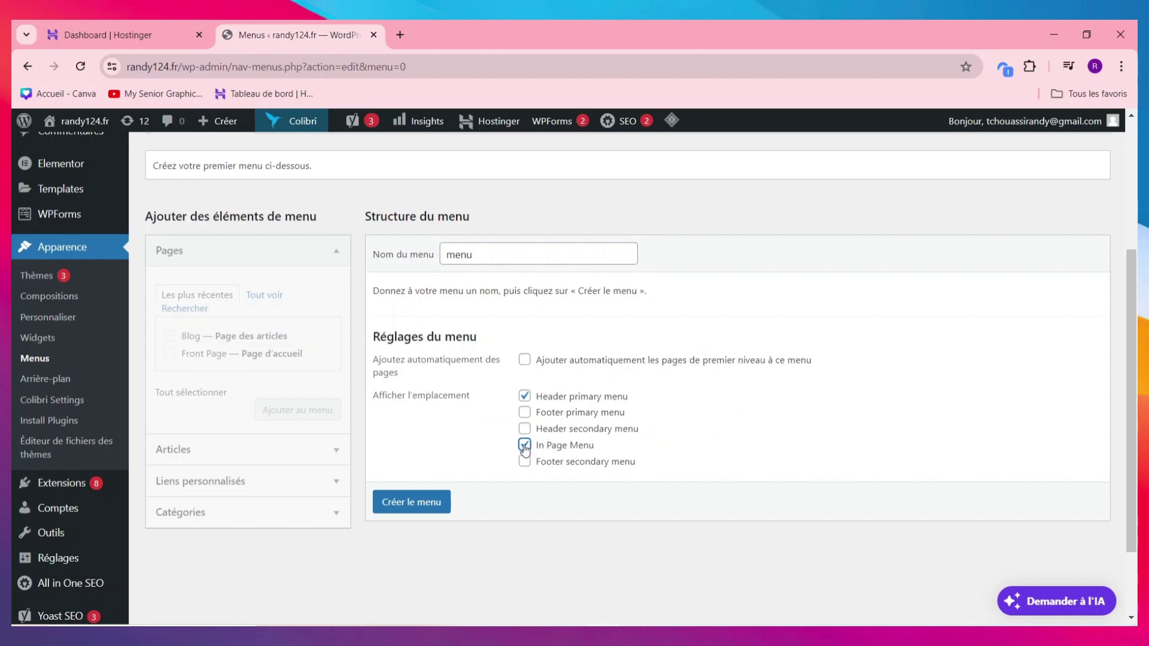
left_click(407, 508)
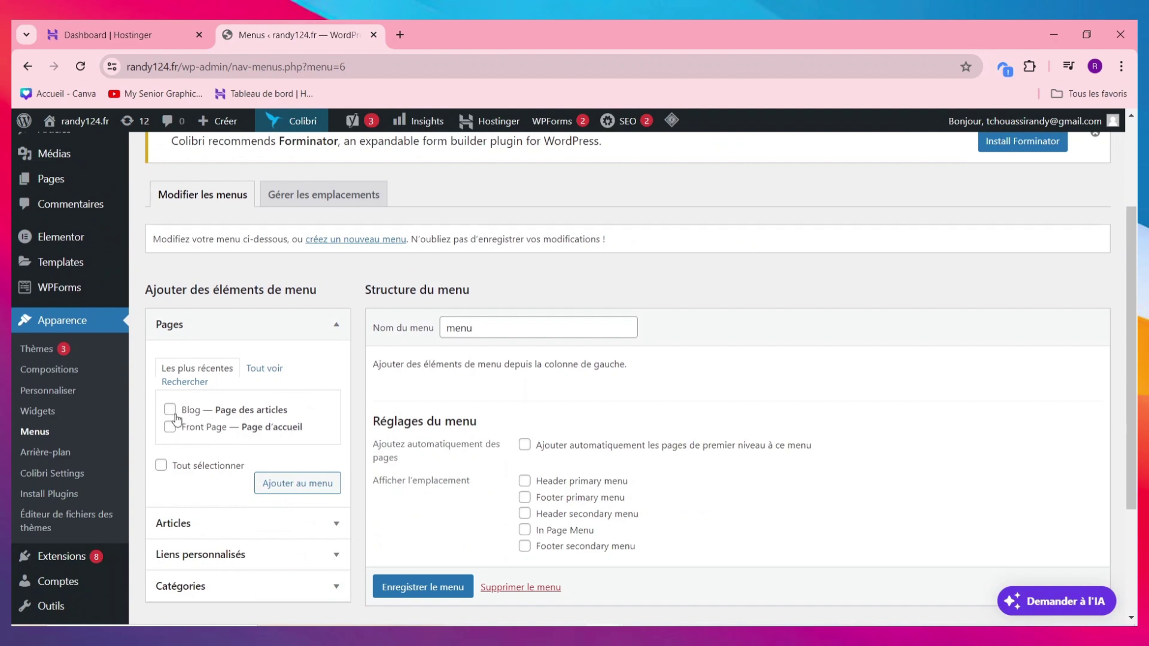
Step: Add all listed pages, Blog and Front Page, to the menu structure
left_click(160, 467)
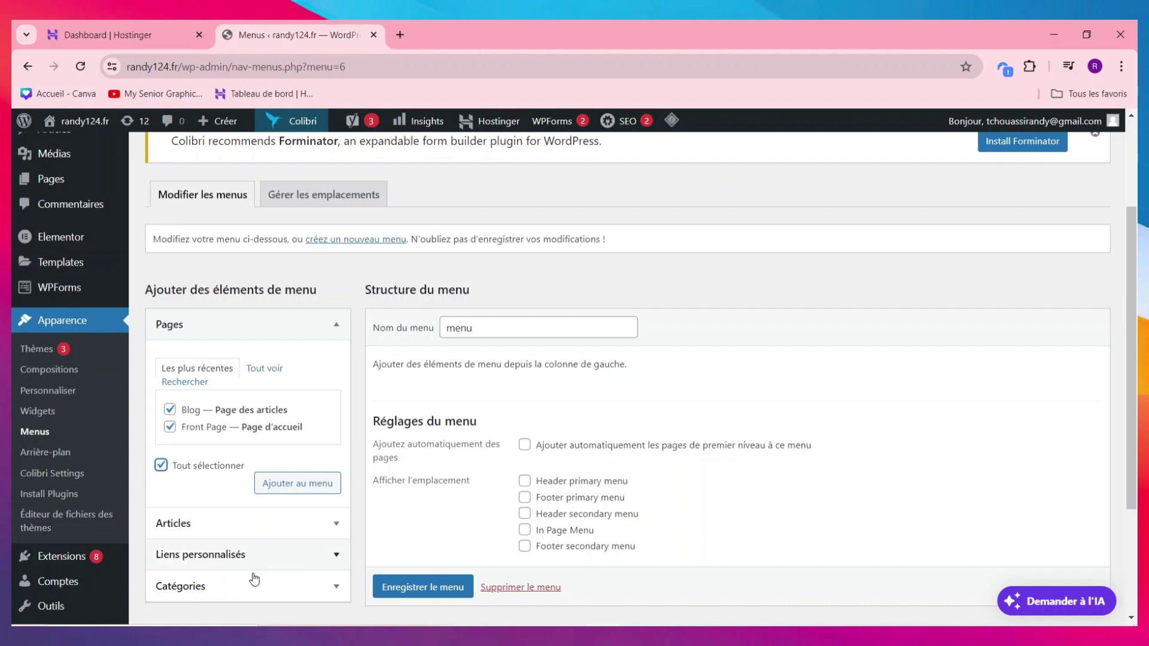
left_click(279, 531)
left_click(280, 524)
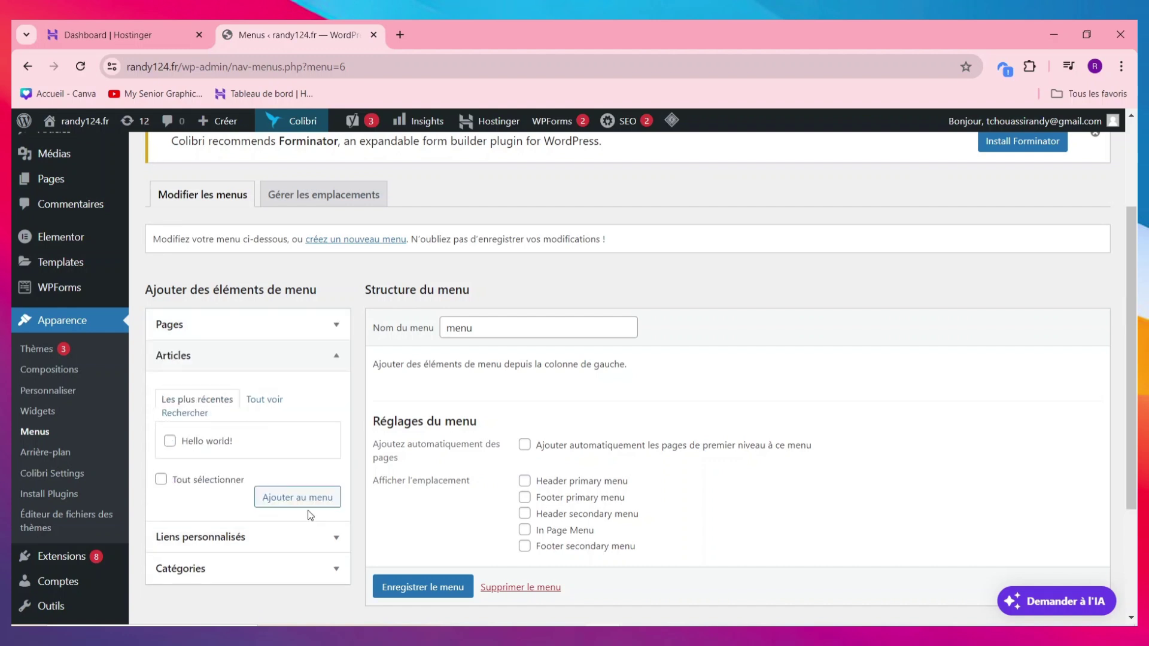
left_click(324, 359)
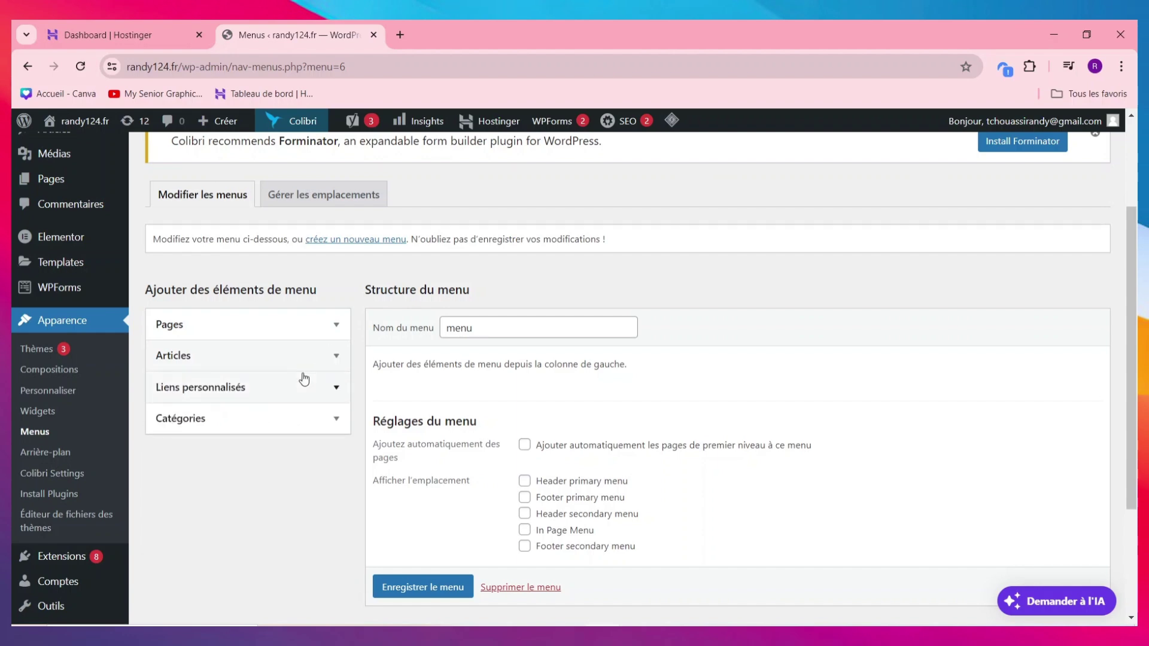
left_click(293, 333)
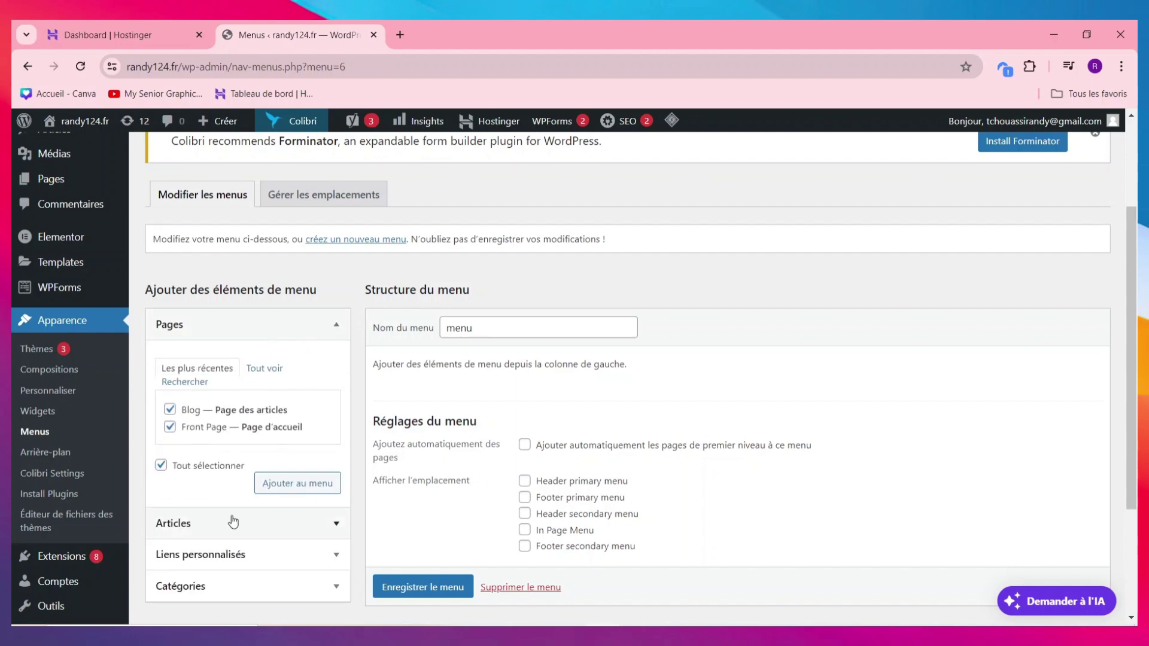
left_click(305, 482)
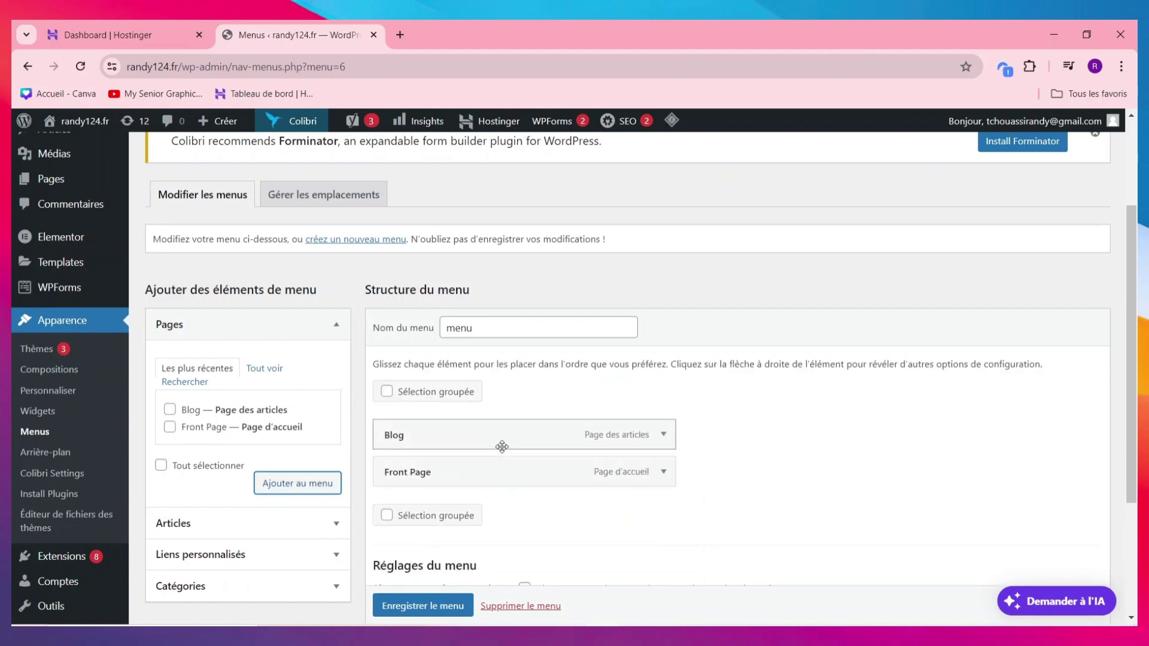
Step: Move the Front Page item above Blog in the menu structure and save the menu
left_click_drag(499, 482, 514, 440)
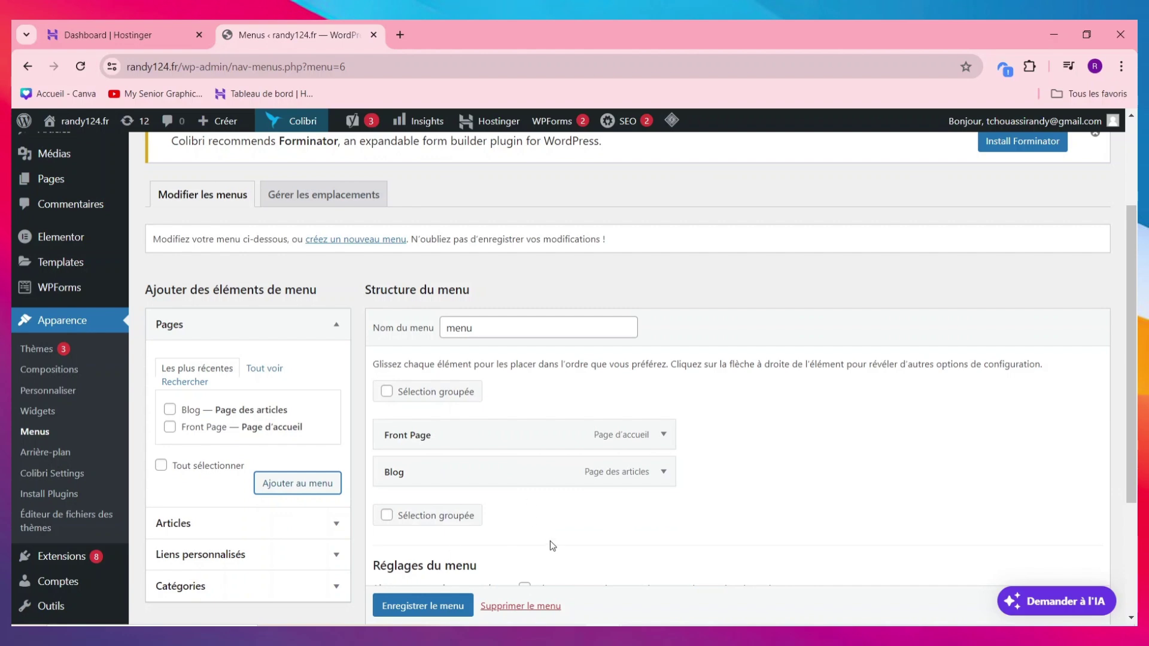
left_click(436, 605)
scroll(435, 607, "down", 1)
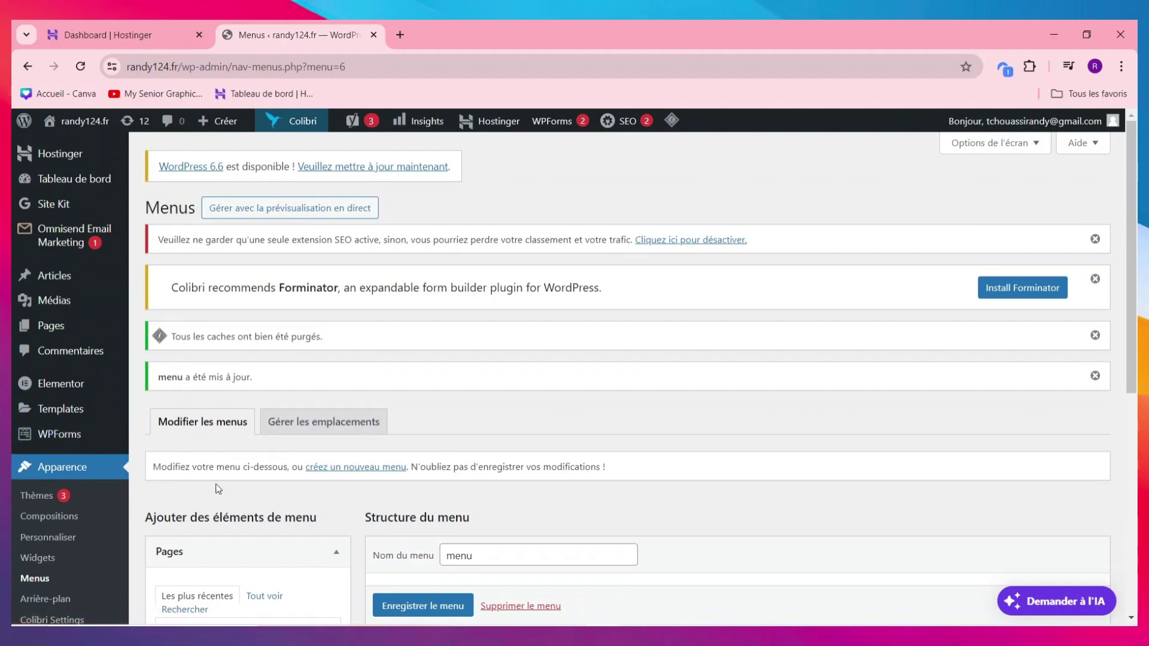
Step: Add a new page, look over its Yoast SEO fields and open the page for editing in Elementor
mouse_move(206, 347)
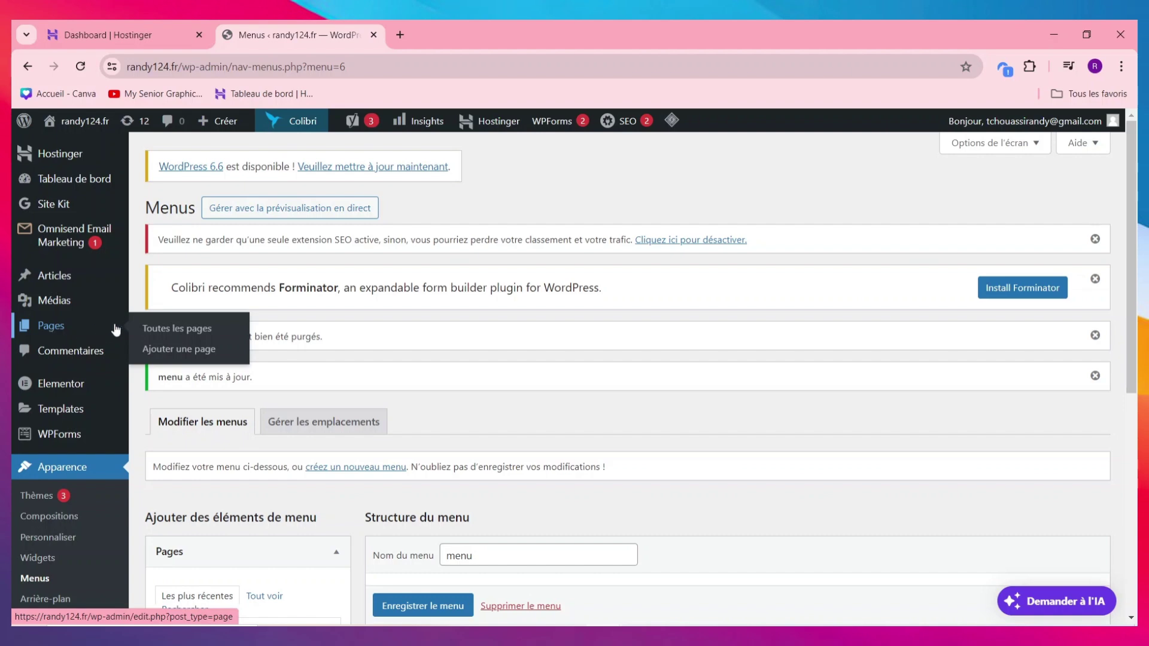
left_click(191, 352)
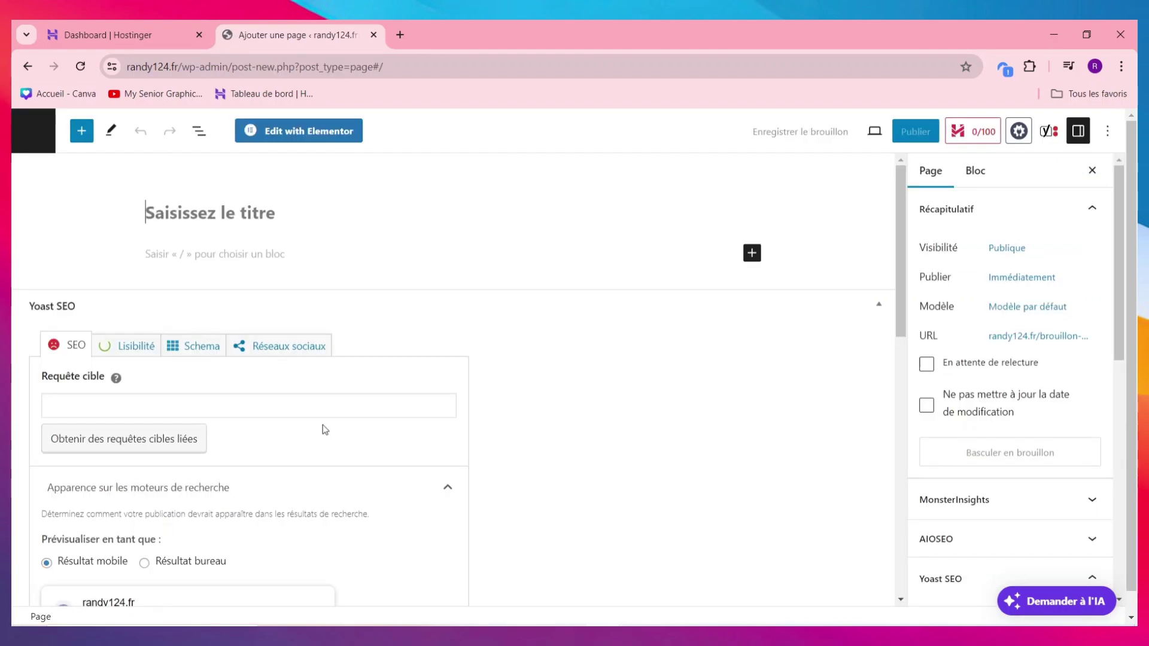
scroll(424, 406, "down", 5)
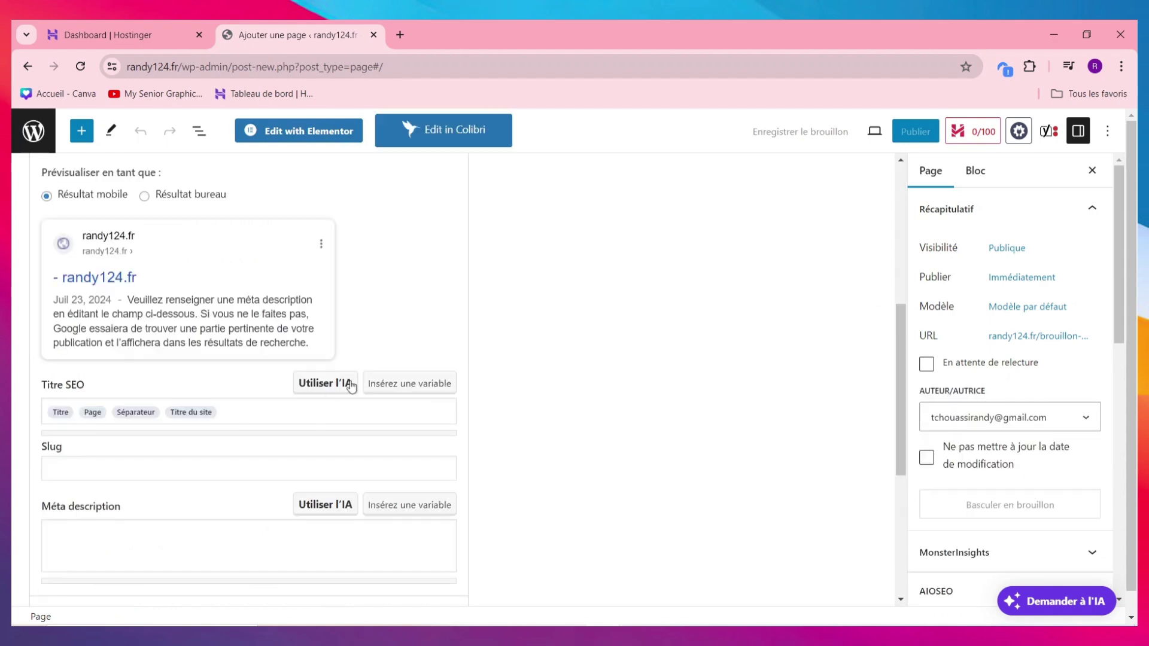
scroll(347, 385, "up", 5)
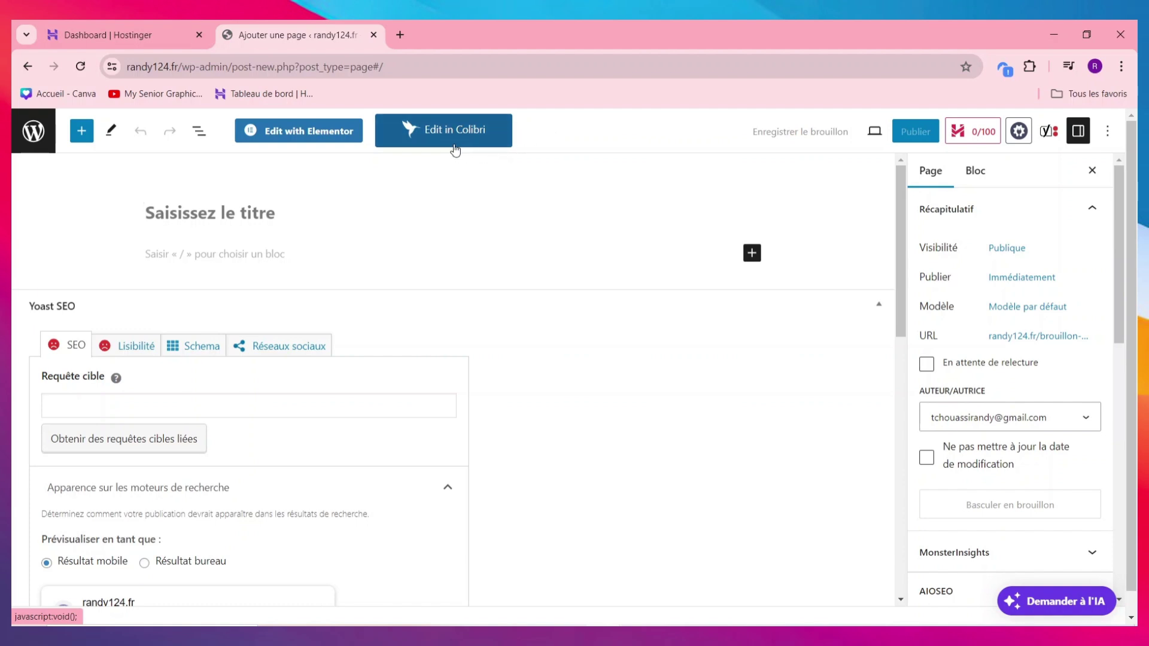
left_click(322, 137)
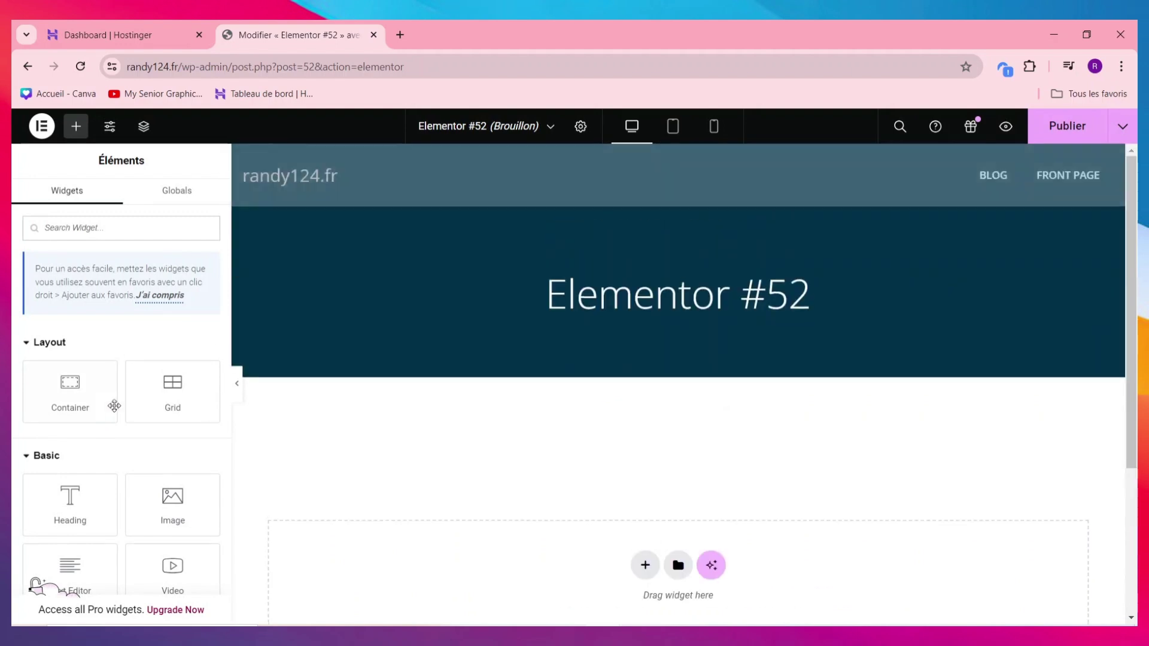
Step: Place a Container in the page's empty content area and look over its layout settings and the page
left_click_drag(75, 395, 680, 497)
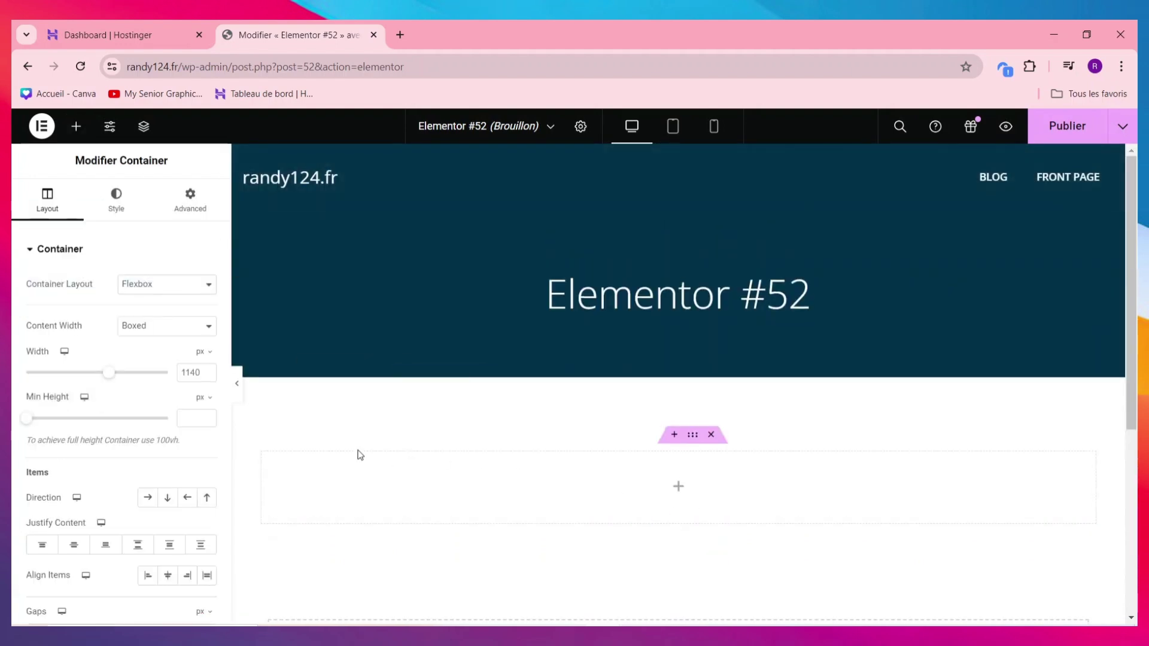
scroll(72, 371, "down", 4)
scroll(564, 402, "down", 5)
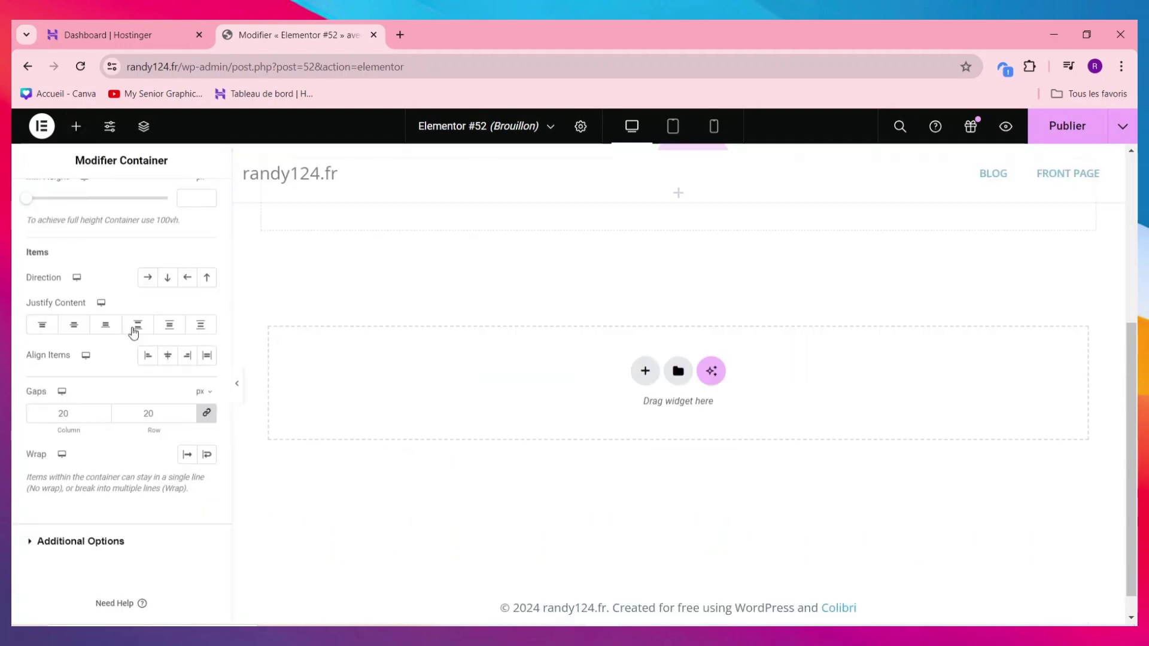
scroll(132, 246, "up", 4)
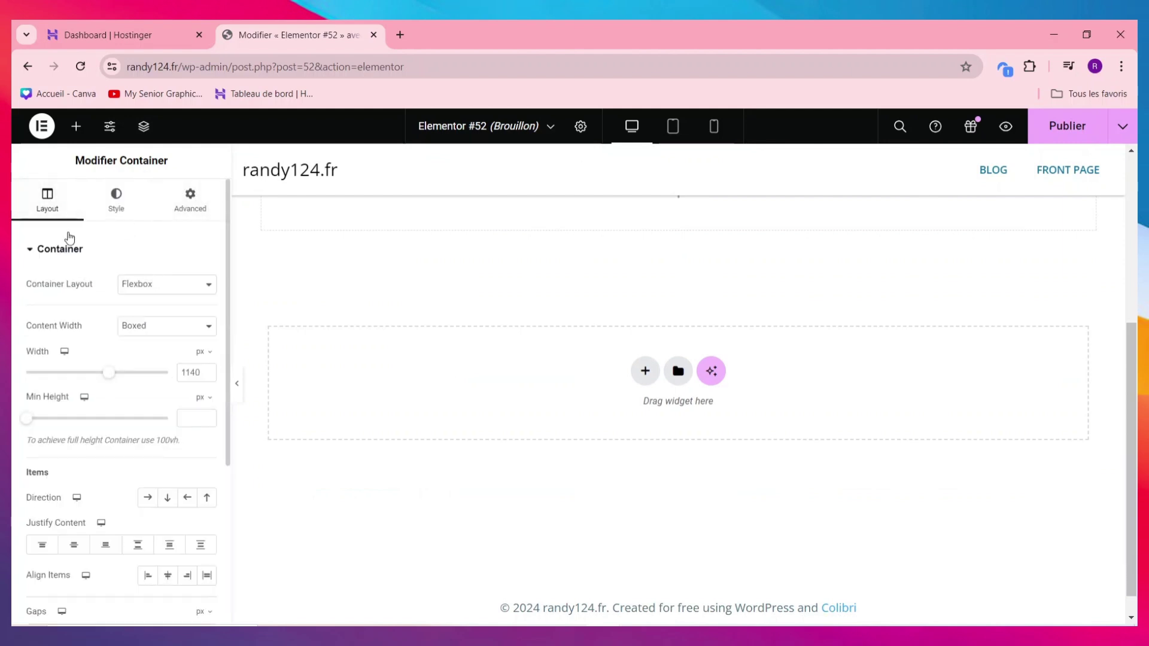
scroll(781, 400, "up", 5)
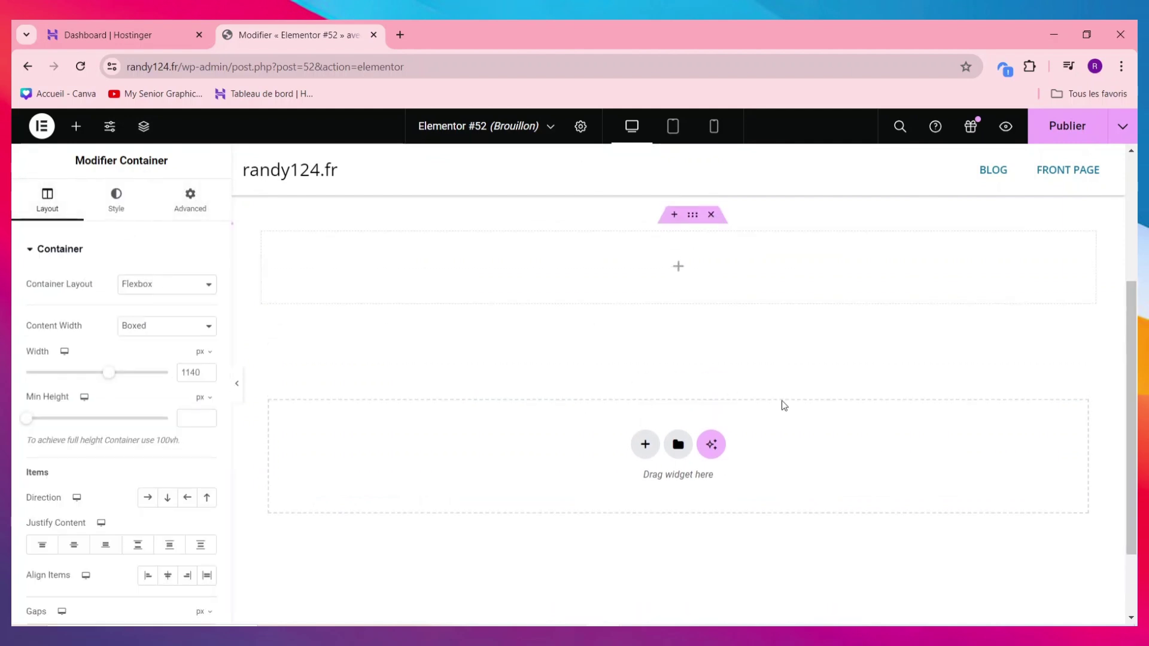
scroll(729, 268, "down", 3)
scroll(751, 328, "up", 3)
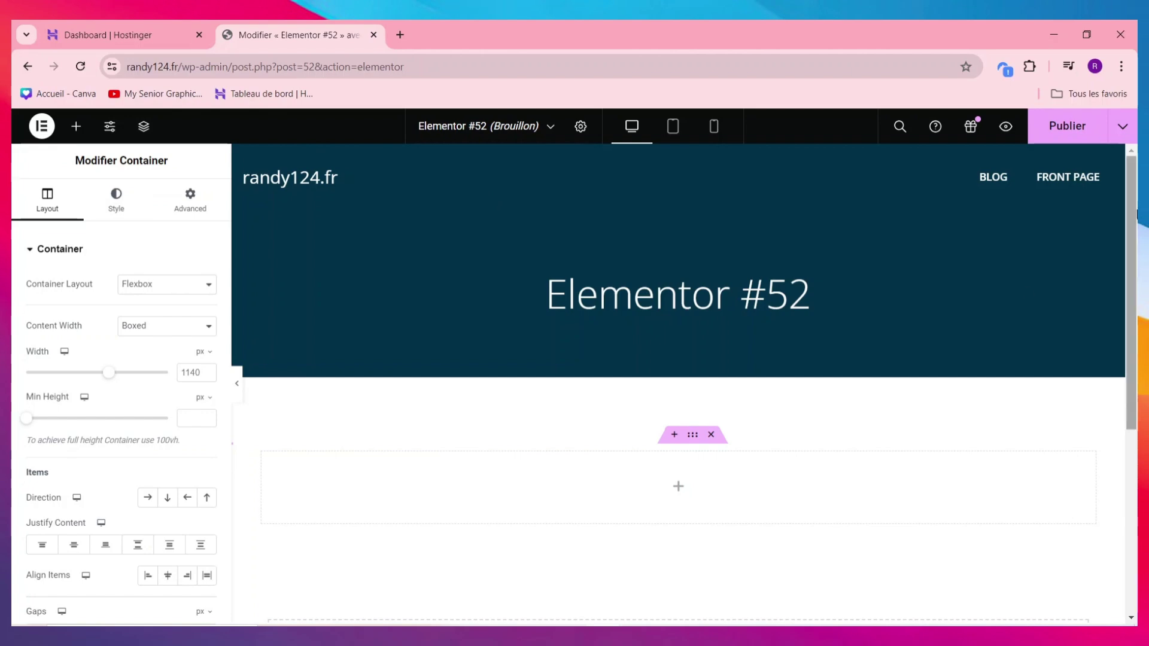
scroll(999, 352, "down", 2)
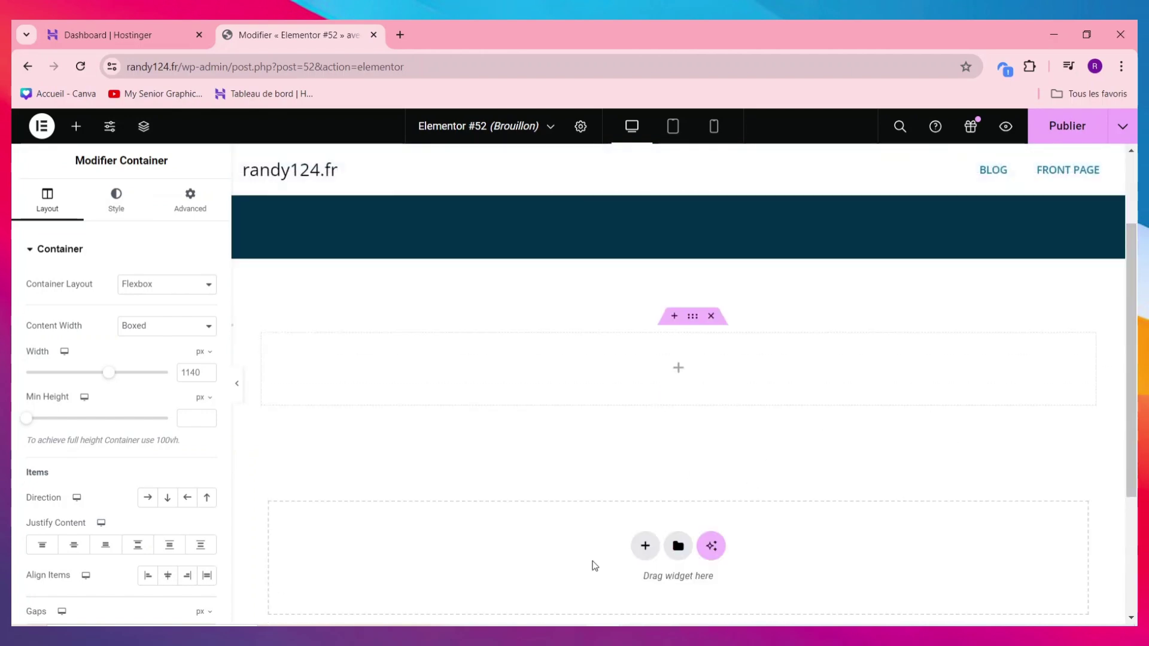